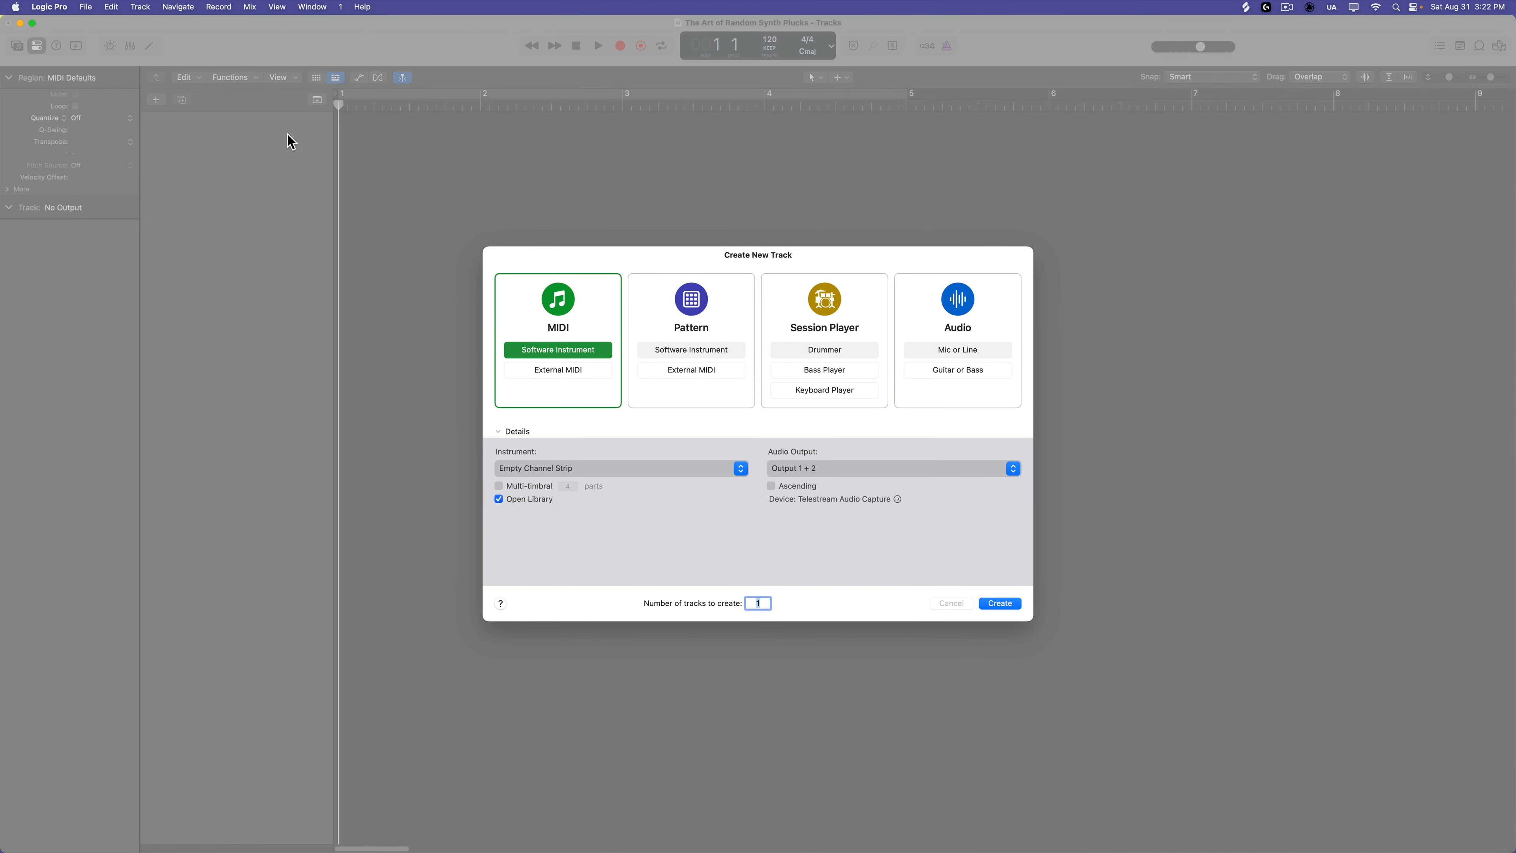
Step: Create a software instrument track, enlarge its height, and load the stereo Sculpture synth on it
{"action": "key", "text": "Return"}
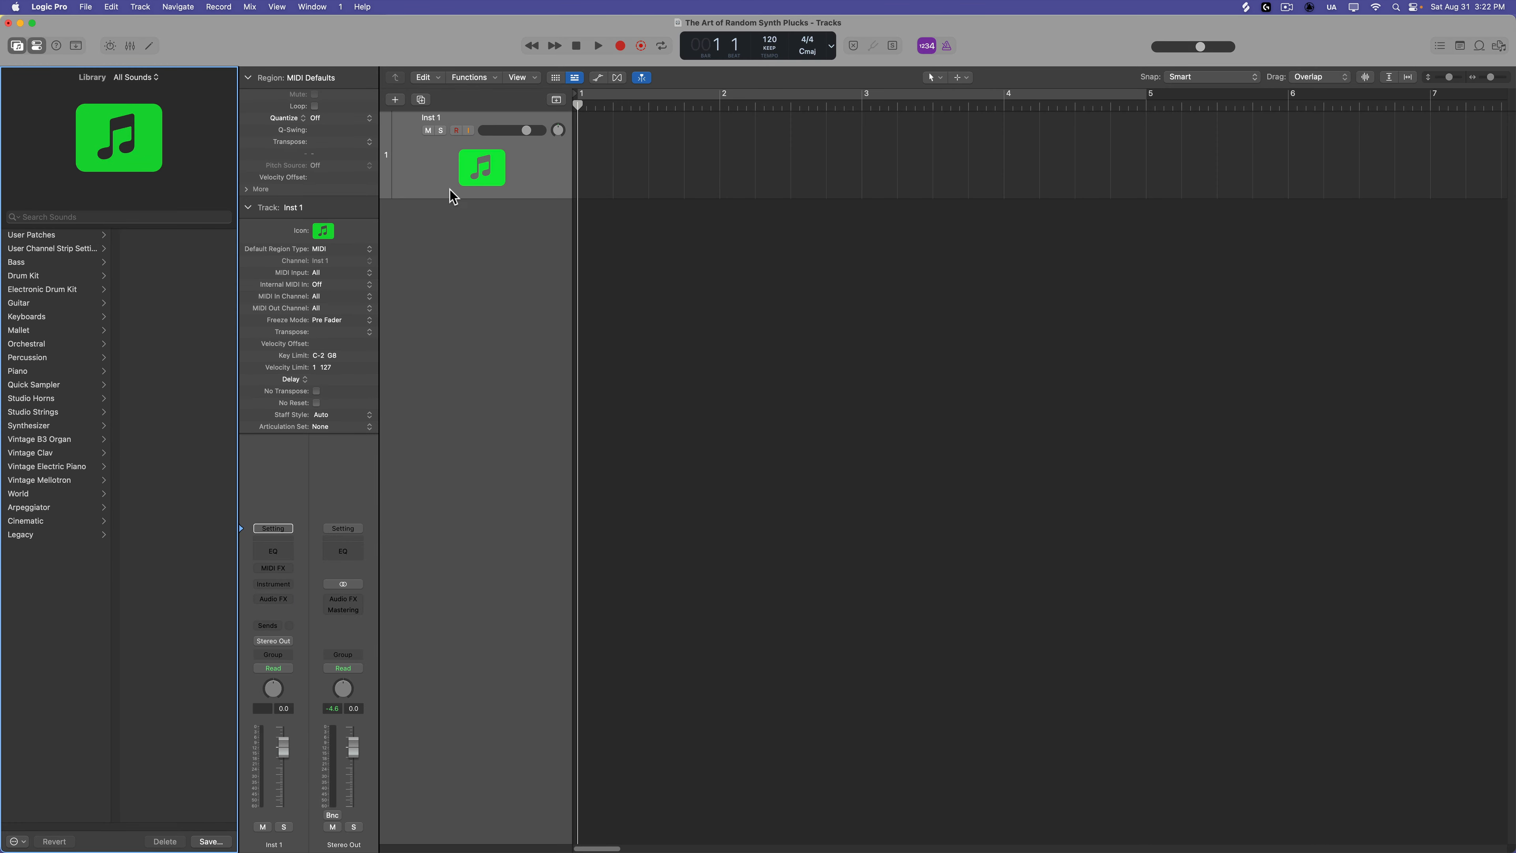
{"action": "left_click_drag", "start_coordinate": [451, 197], "coordinate": [450, 360]}
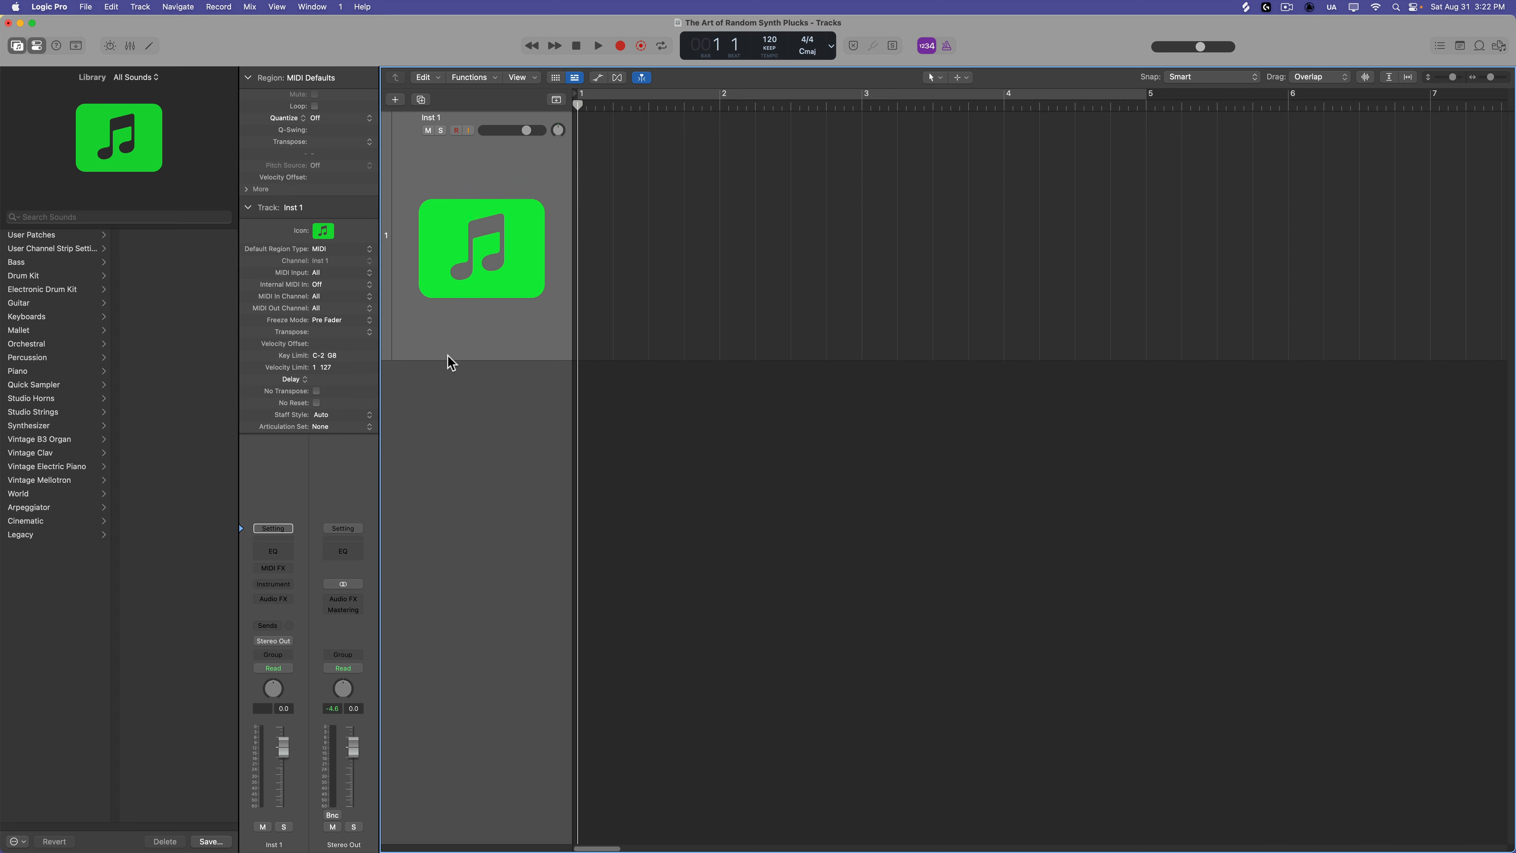
{"action": "left_click", "coordinate": [289, 592]}
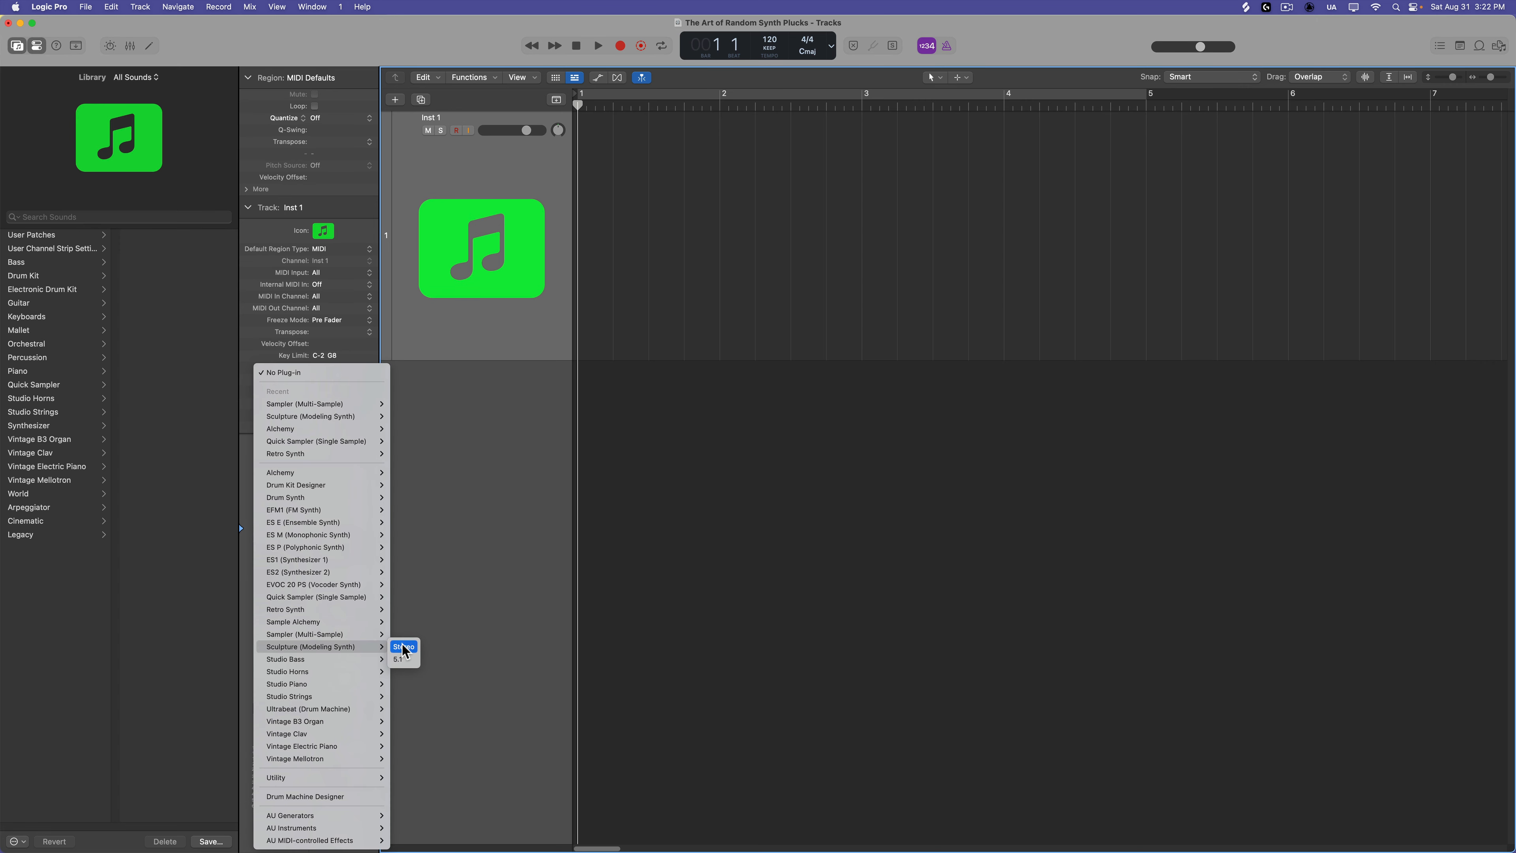
{"action": "left_click", "coordinate": [403, 647]}
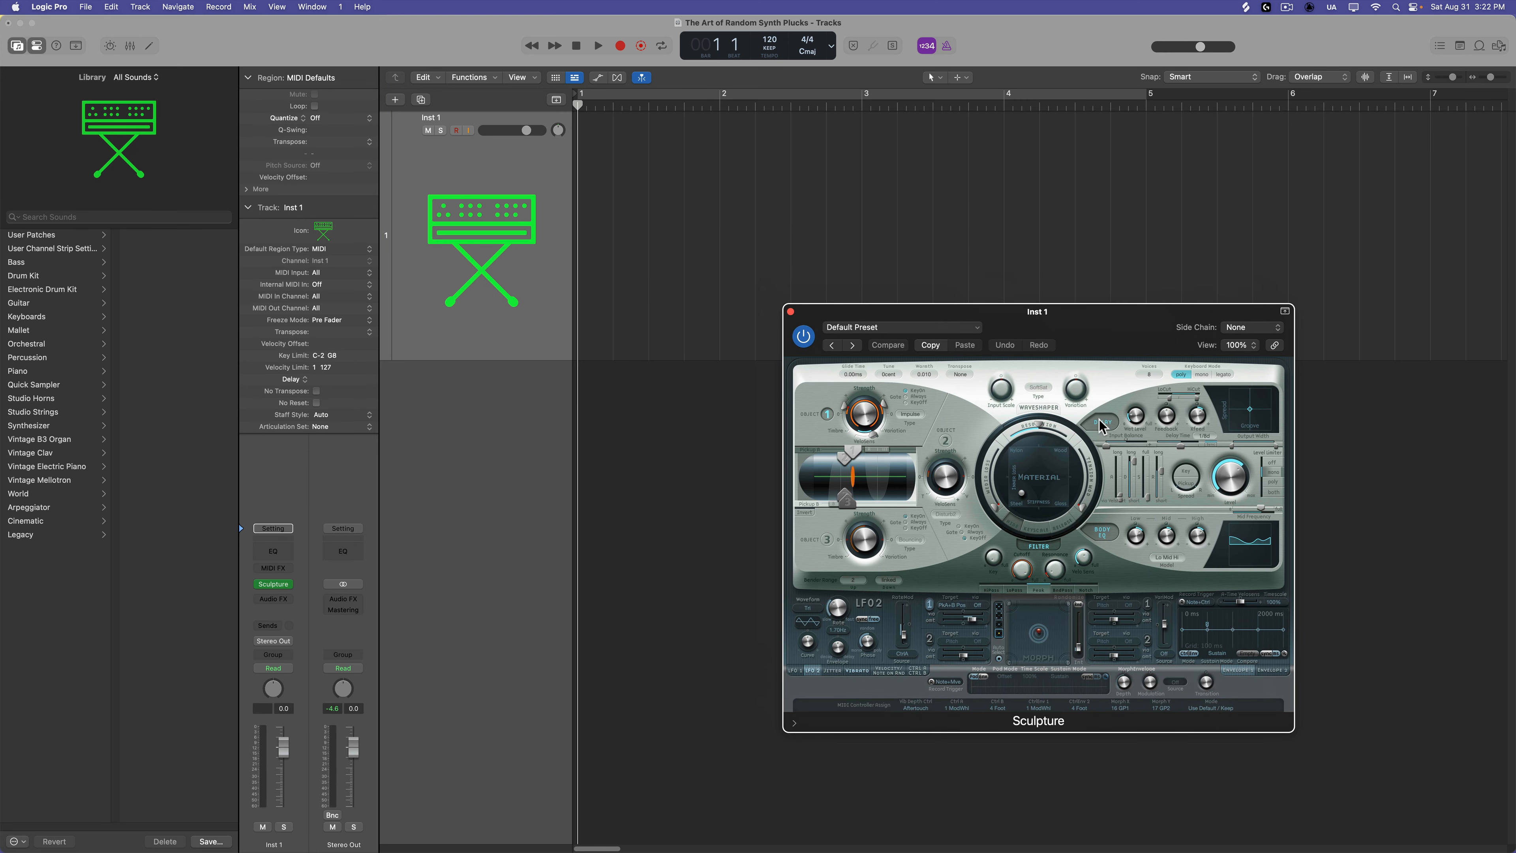
Step: Move Sculpture's Material point from near Steel up toward Nylon, and enlarge the plug-in window to 158%
{"action": "left_click_drag", "start_coordinate": [1021, 495], "coordinate": [1018, 460]}
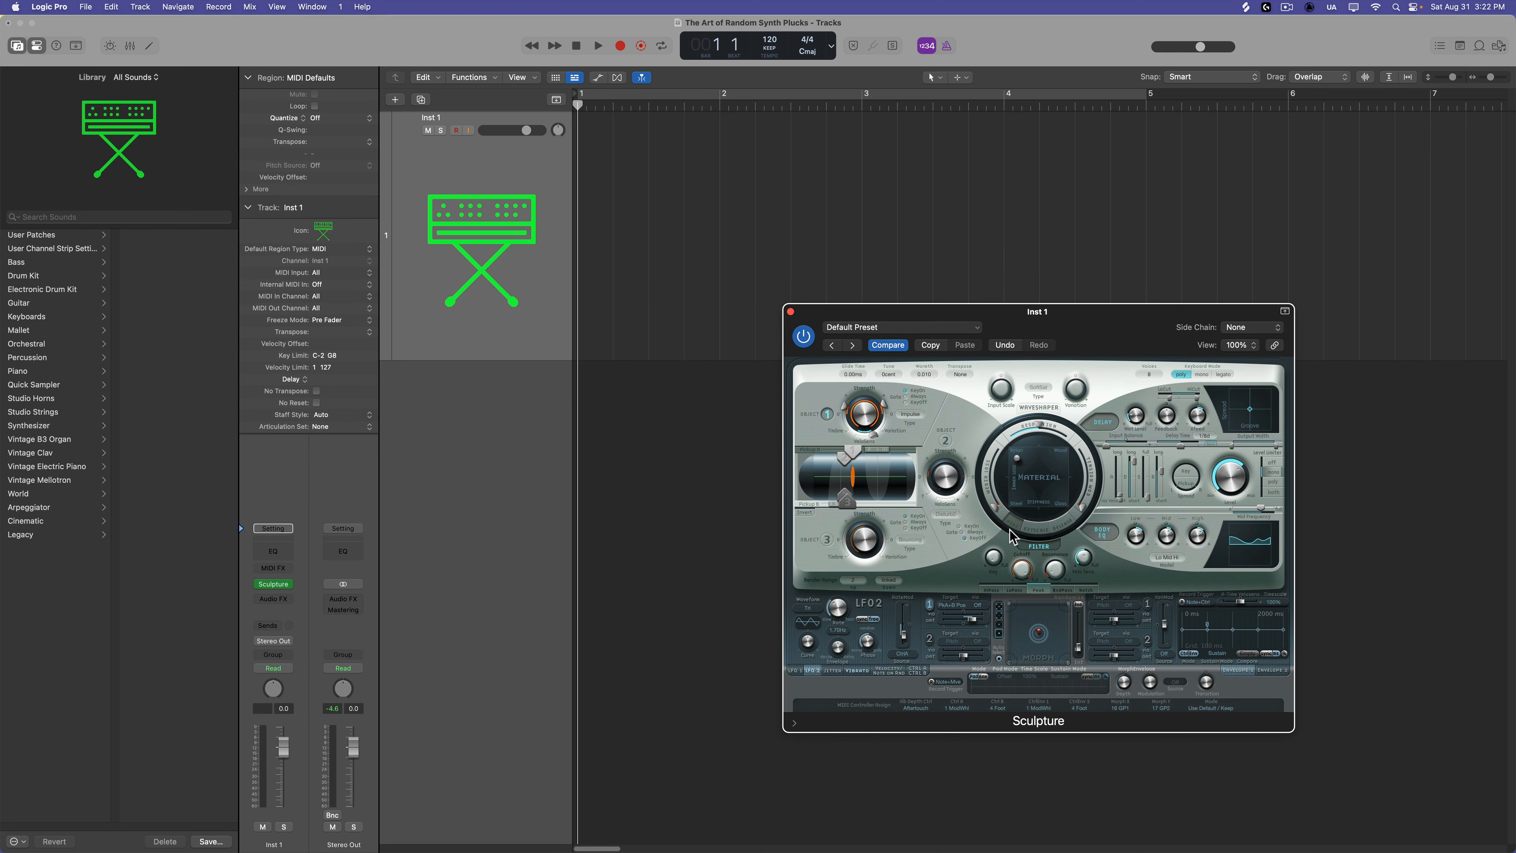
{"action": "left_click_drag", "start_coordinate": [1105, 338], "coordinate": [919, 218]}
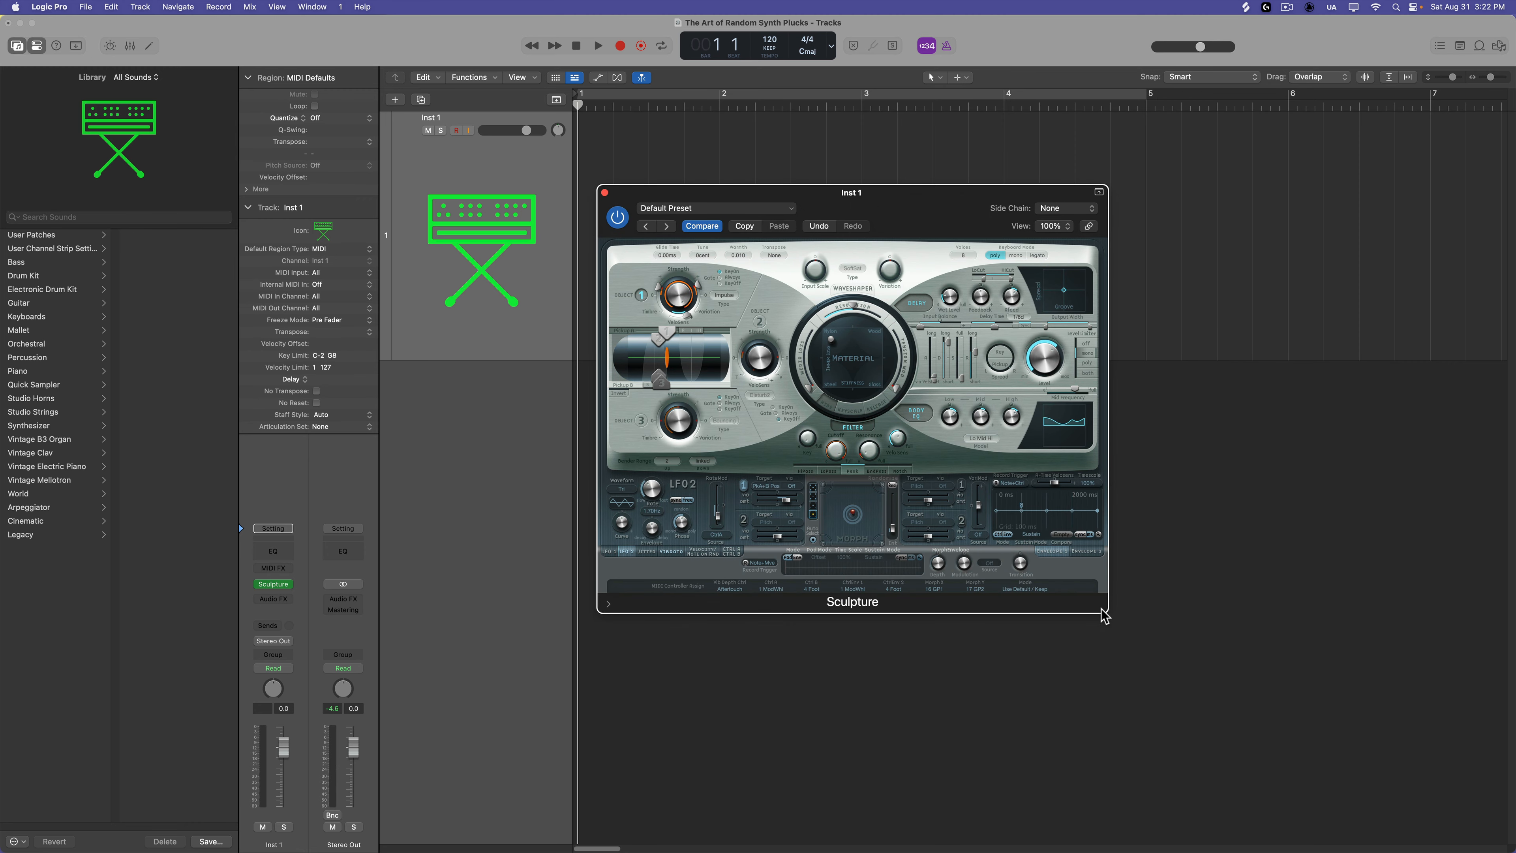
{"action": "left_click_drag", "start_coordinate": [1105, 612], "coordinate": [1394, 732]}
{"action": "left_click_drag", "start_coordinate": [1091, 194], "coordinate": [1126, 164]}
Step: Fine-tune the Material point slightly inward from the Nylon corner toward Wood, and close Sculpture
{"action": "mouse_move", "coordinate": [1001, 368]}
{"action": "left_mouse_down"}
{"action": "mouse_move", "coordinate": [1042, 377]}
{"action": "mouse_move", "coordinate": [988, 441]}
{"action": "mouse_move", "coordinate": [968, 442]}
{"action": "mouse_move", "coordinate": [970, 353]}
{"action": "mouse_move", "coordinate": [1077, 349]}
{"action": "mouse_move", "coordinate": [1086, 462]}
{"action": "mouse_move", "coordinate": [1003, 370]}
{"action": "left_mouse_up"}
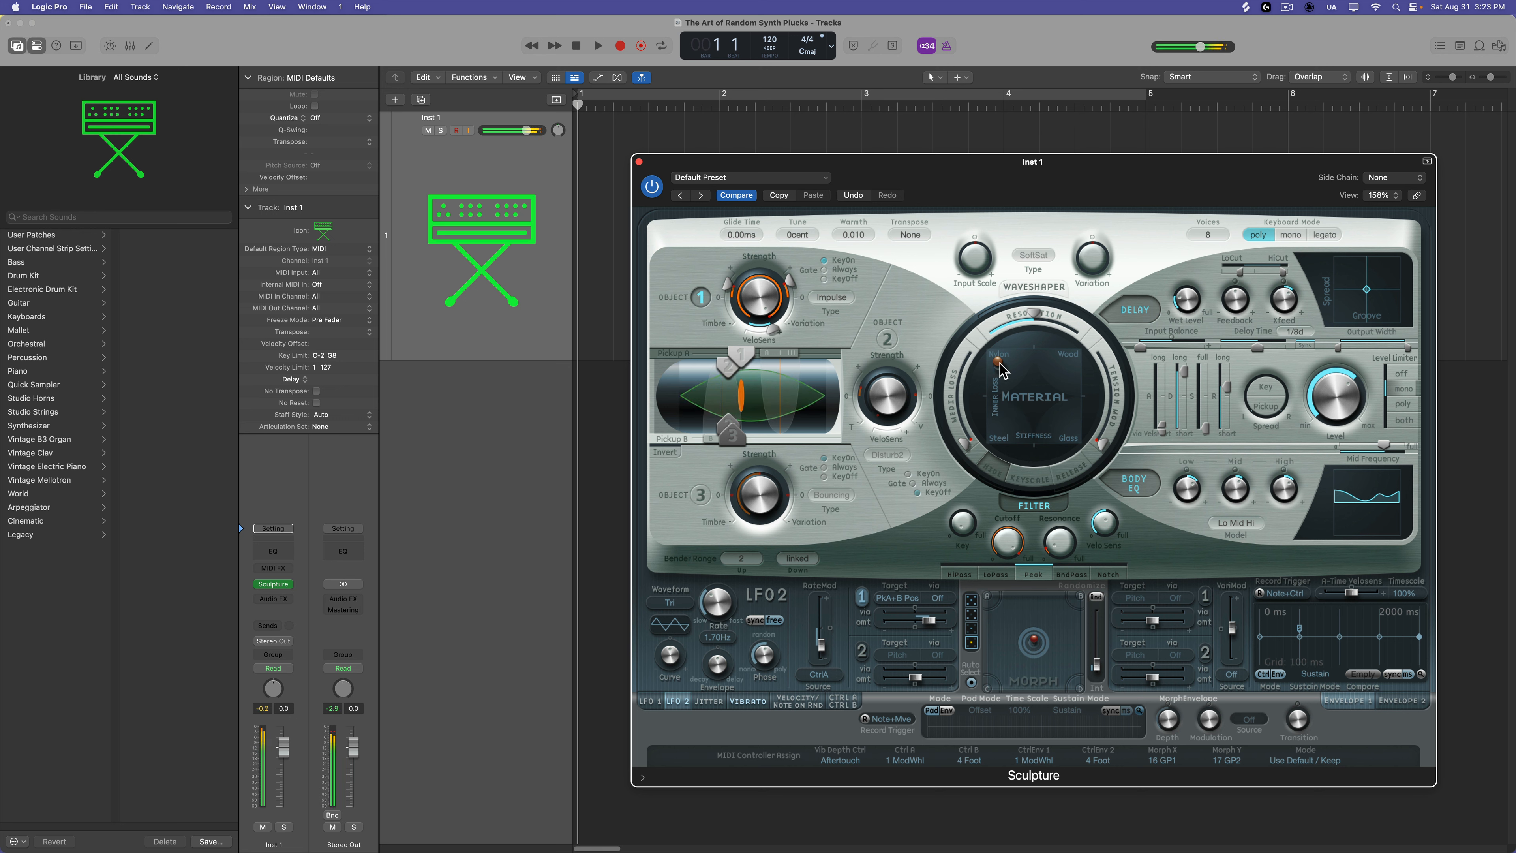
{"action": "left_click_drag", "start_coordinate": [1002, 369], "coordinate": [1017, 366]}
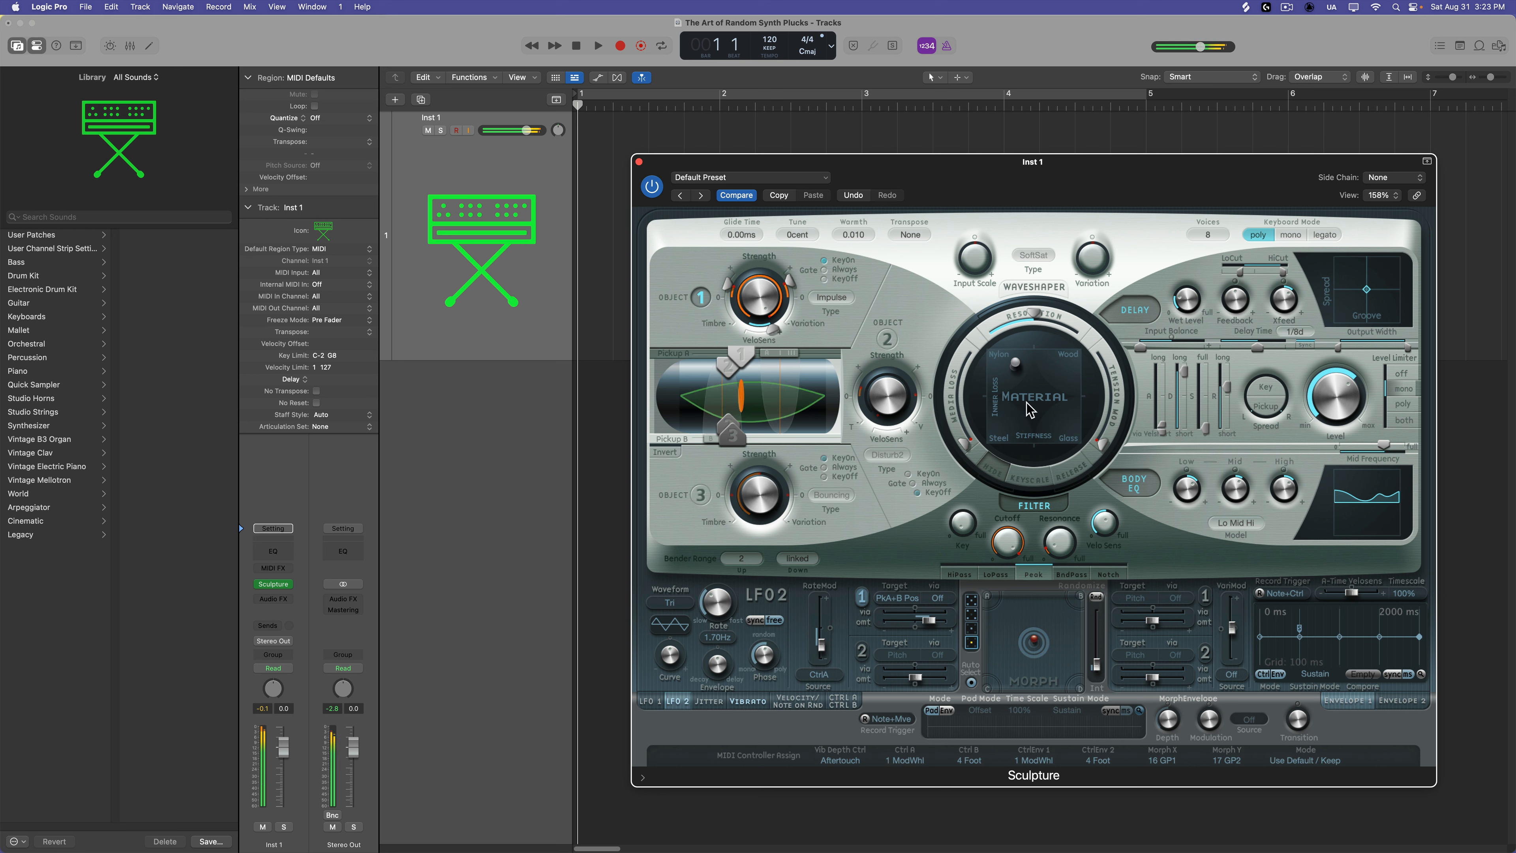
{"action": "left_click_drag", "start_coordinate": [1019, 367], "coordinate": [1024, 379]}
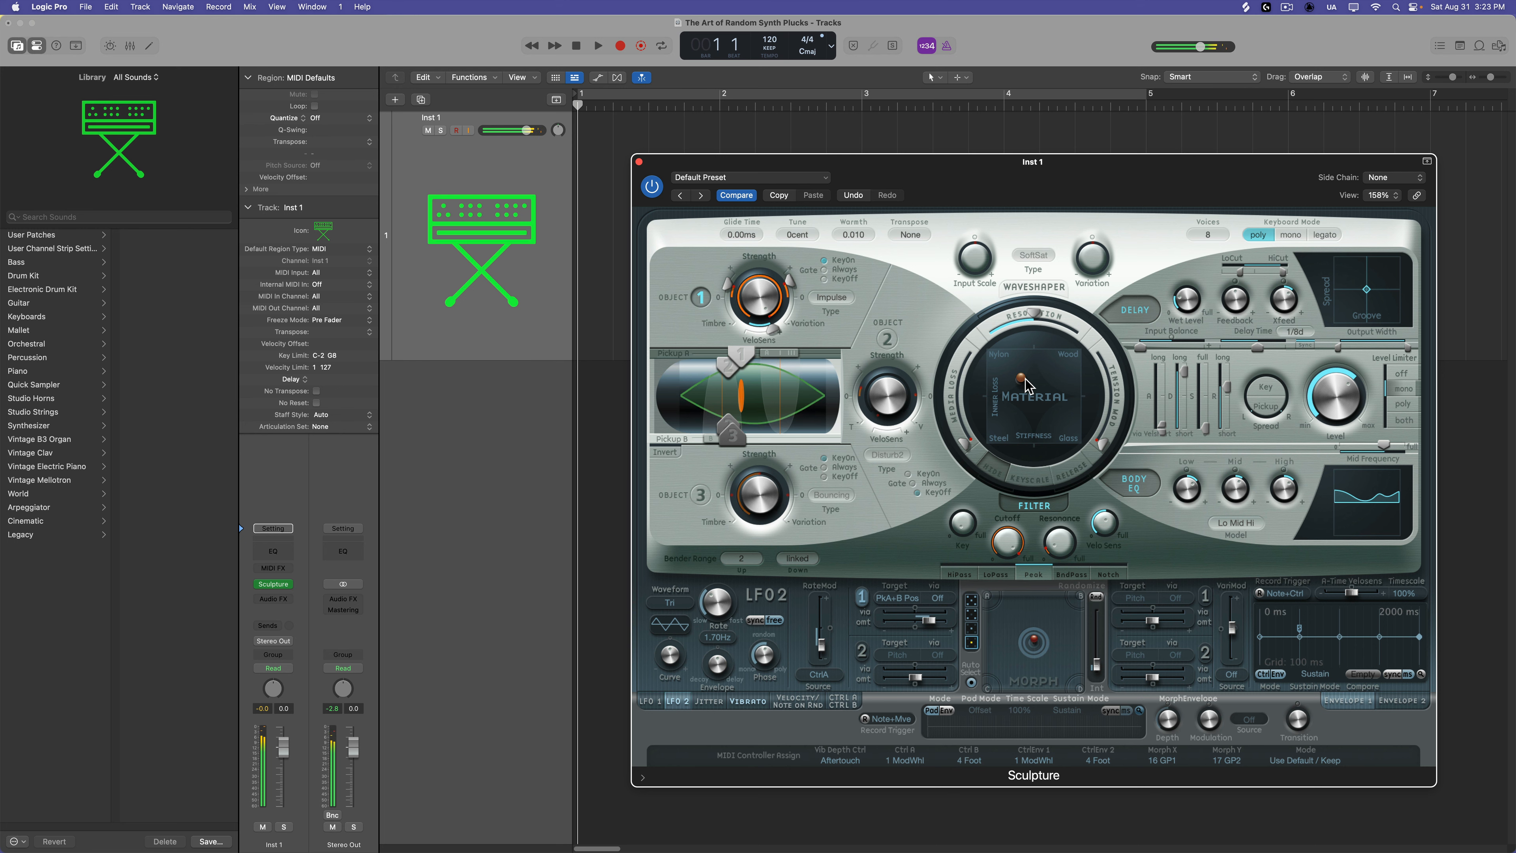
{"action": "left_click_drag", "start_coordinate": [1024, 378], "coordinate": [1017, 370]}
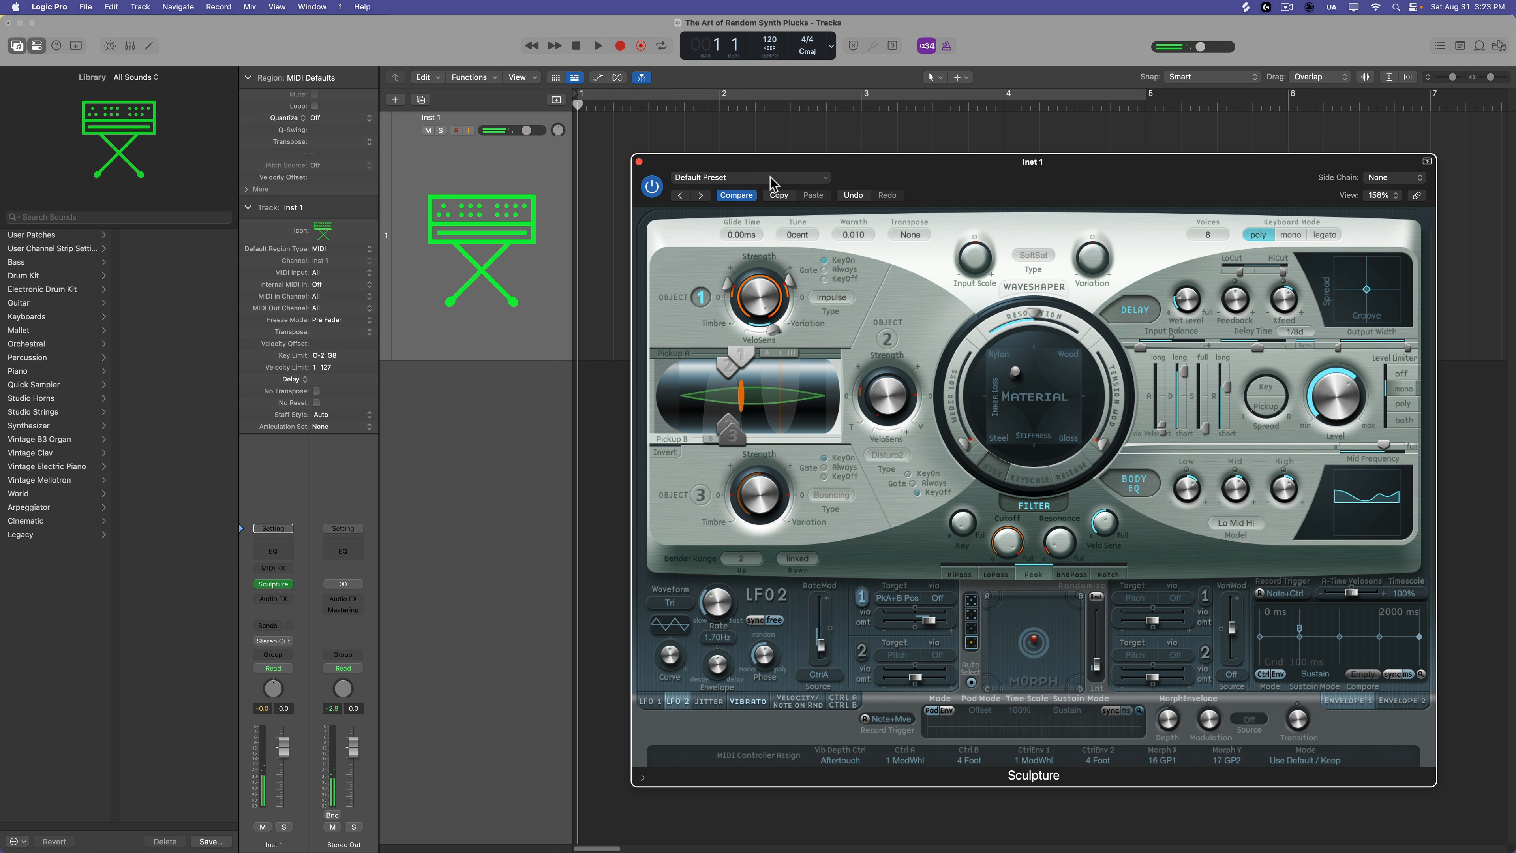
{"action": "left_click", "coordinate": [639, 161]}
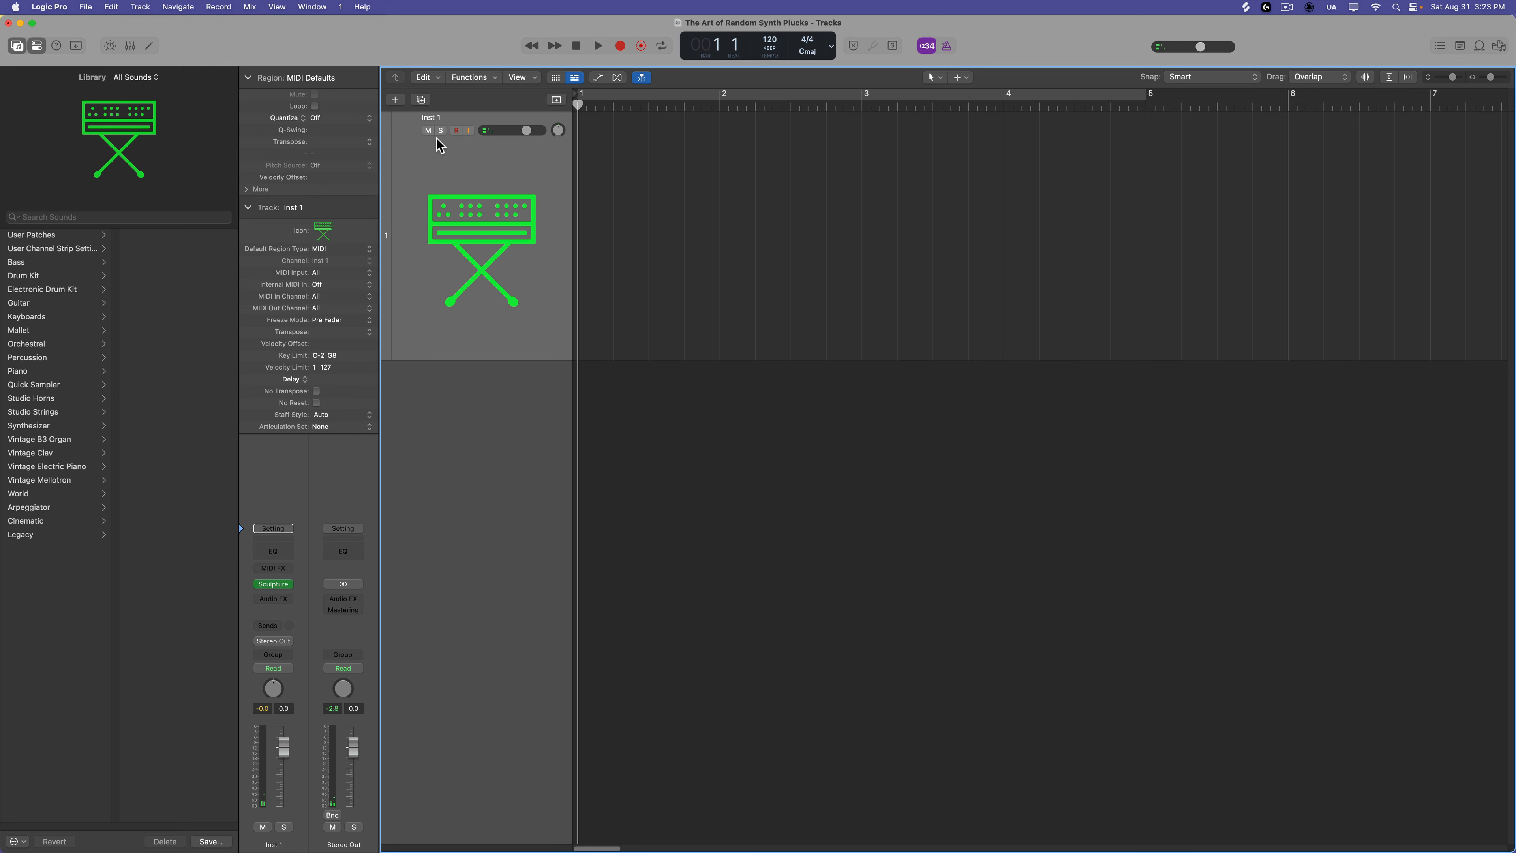
Step: Add a Note Repeater MIDI effect before Sculpture and switch its delay from note values to a free time of 250 ms
{"action": "left_click", "coordinate": [281, 569]}
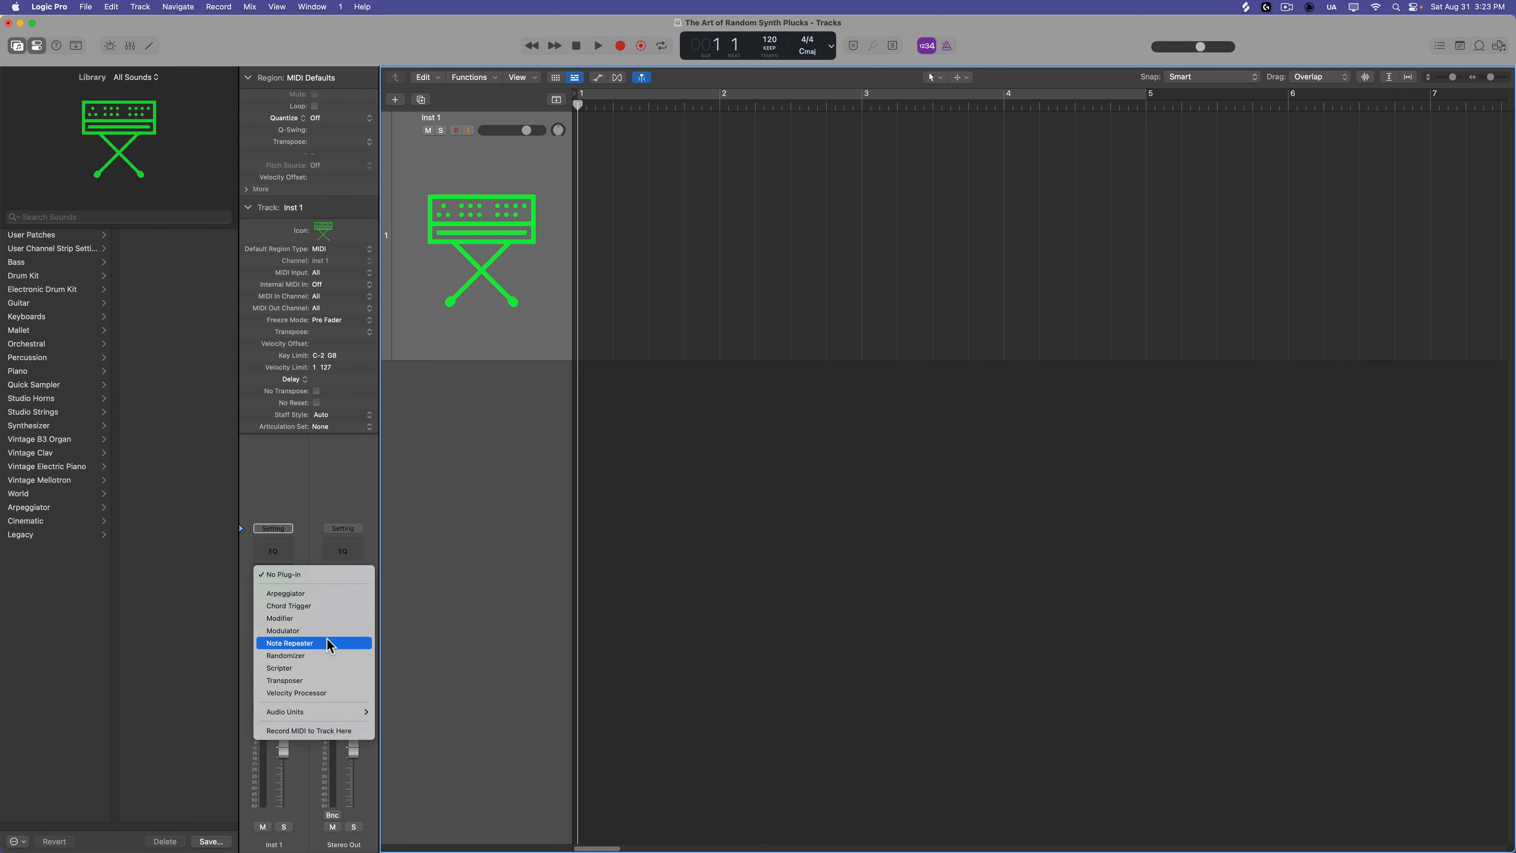
{"action": "left_click", "coordinate": [324, 634]}
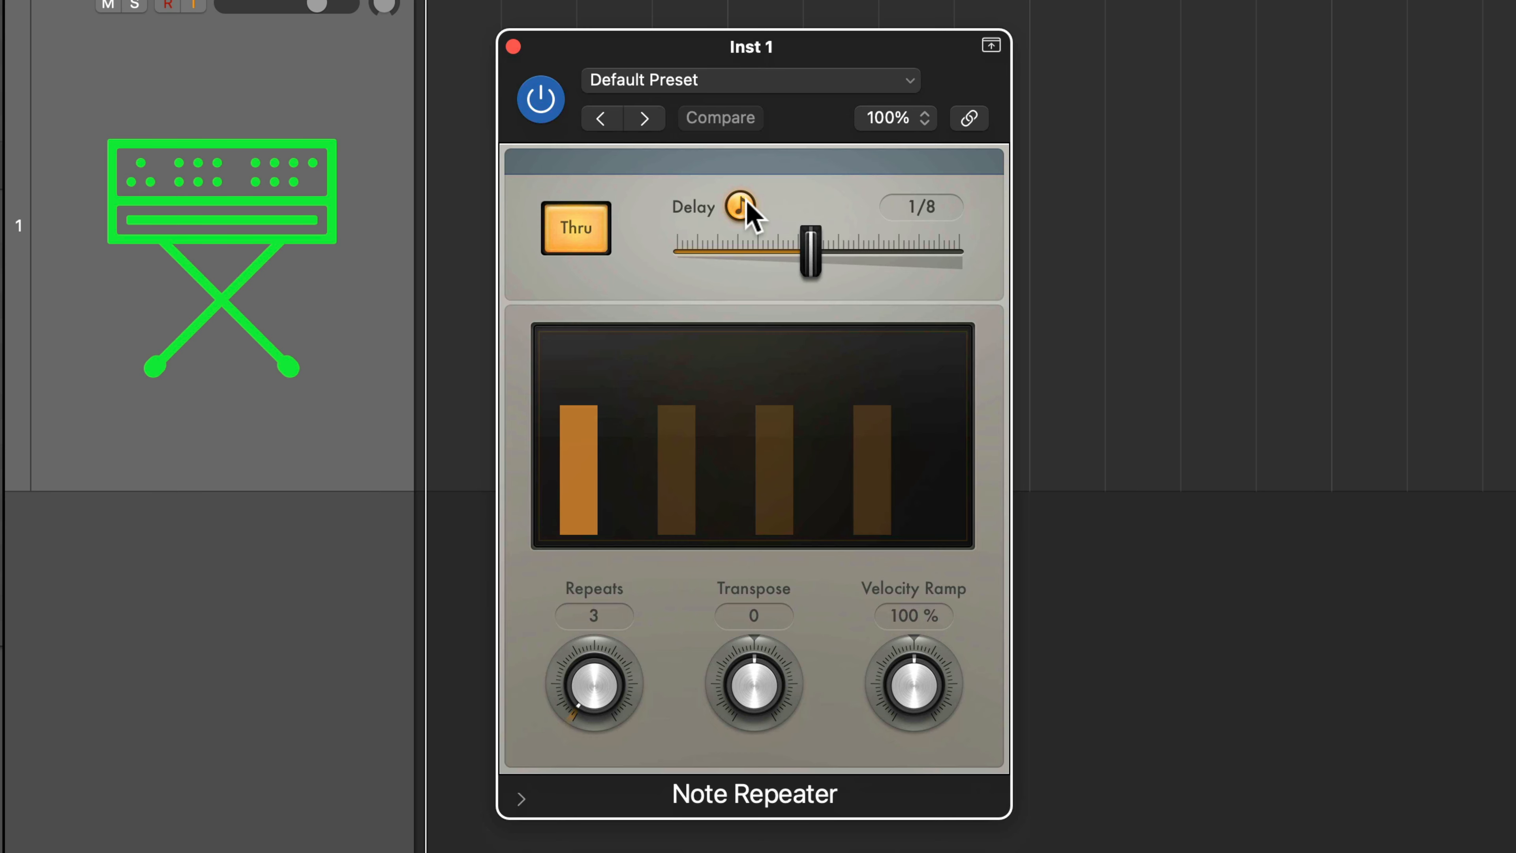
{"action": "left_click", "coordinate": [742, 206]}
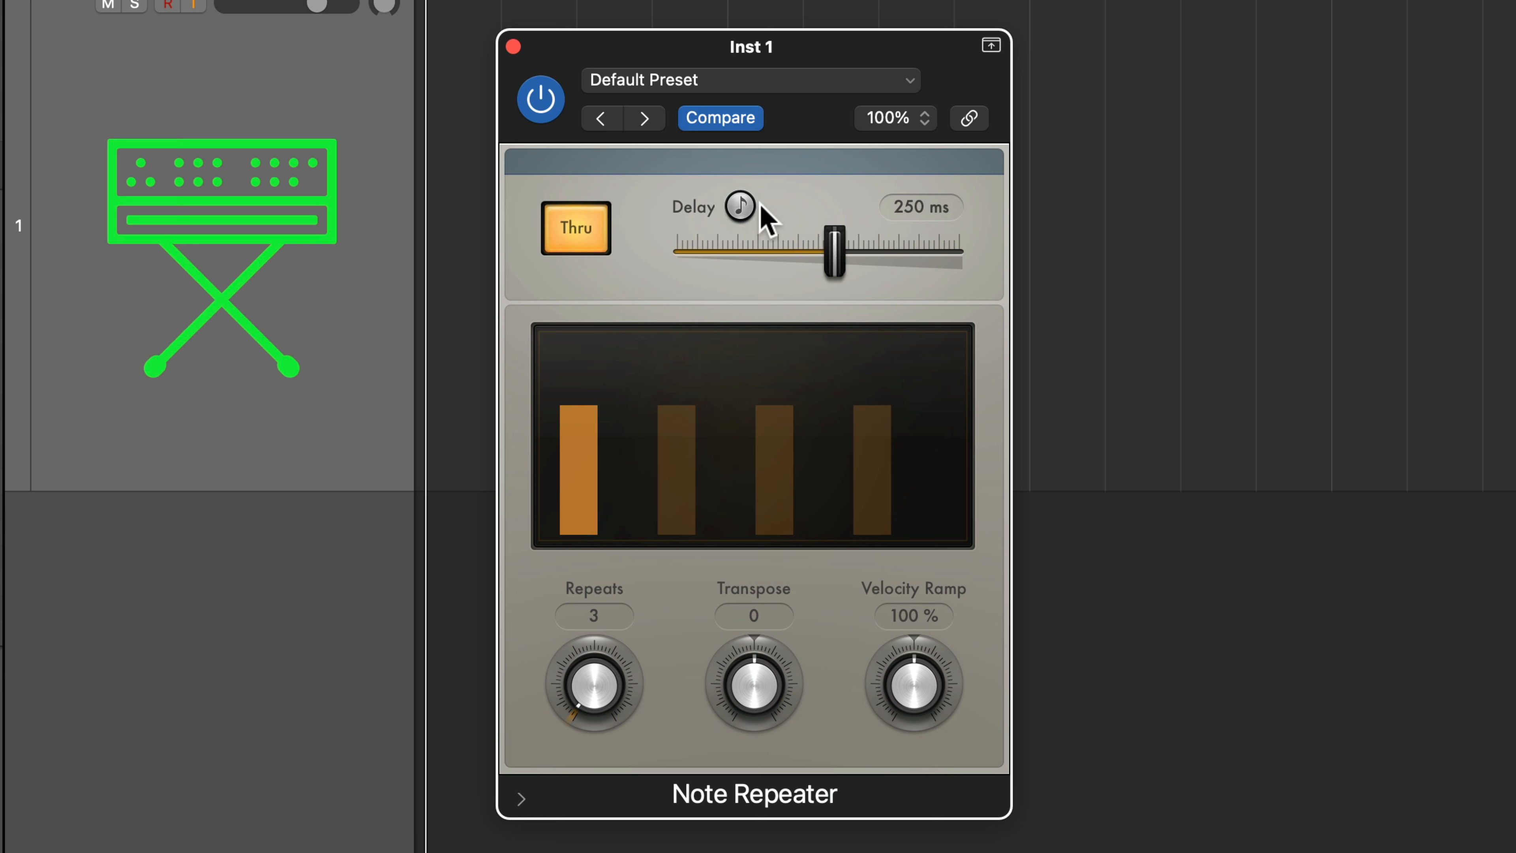
{"action": "left_click_drag", "start_coordinate": [833, 248], "coordinate": [834, 298]}
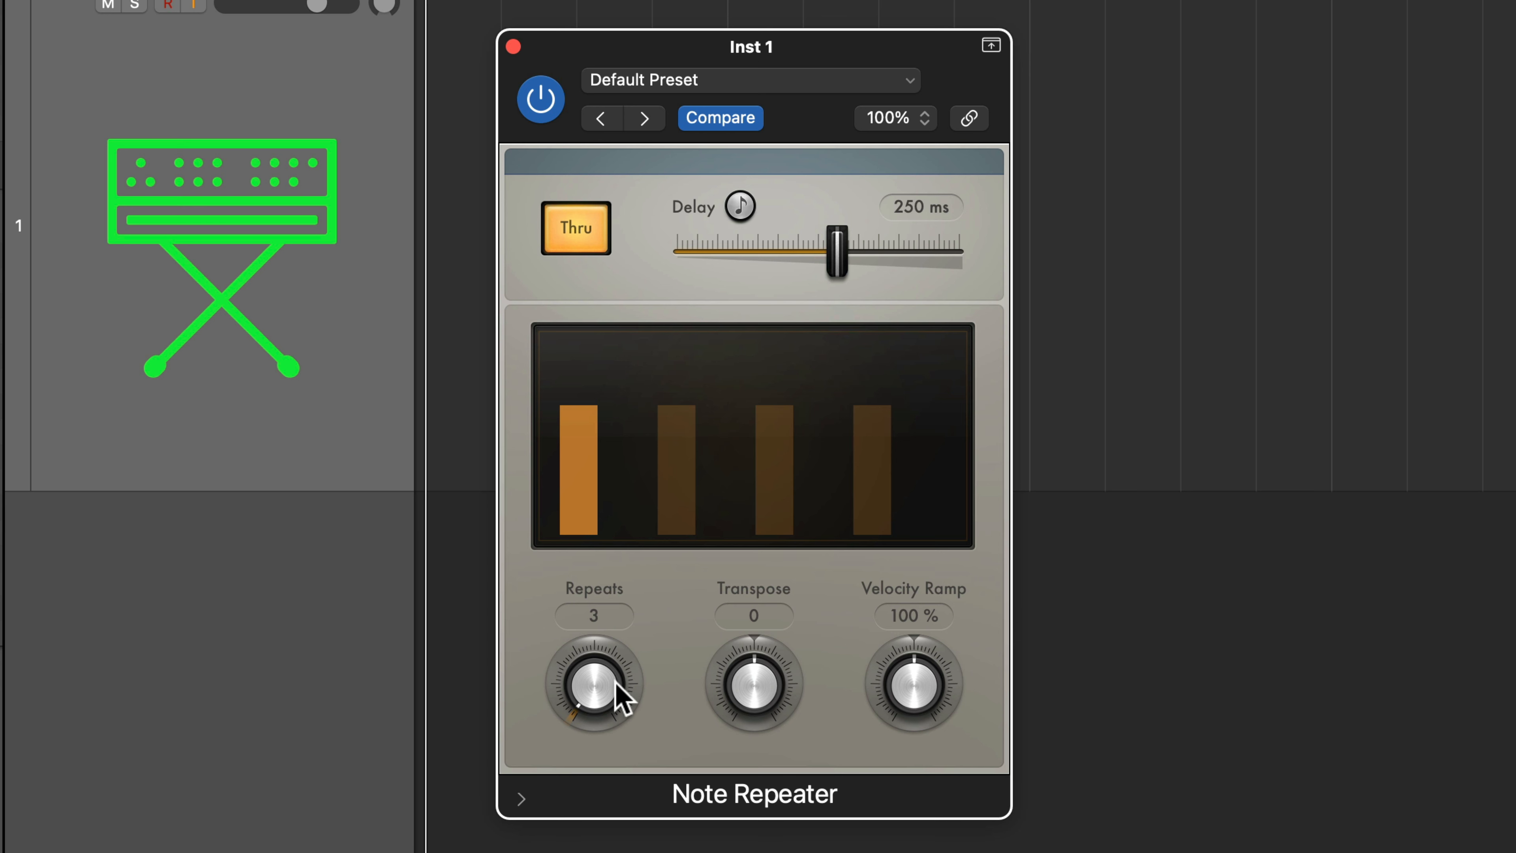
Step: Set the Note Repeater to 2 repeats, transpose 12 and a 63% velocity ramp, and close it
{"action": "left_click_drag", "start_coordinate": [616, 686], "coordinate": [617, 690]}
{"action": "left_click_drag", "start_coordinate": [772, 704], "coordinate": [809, 633]}
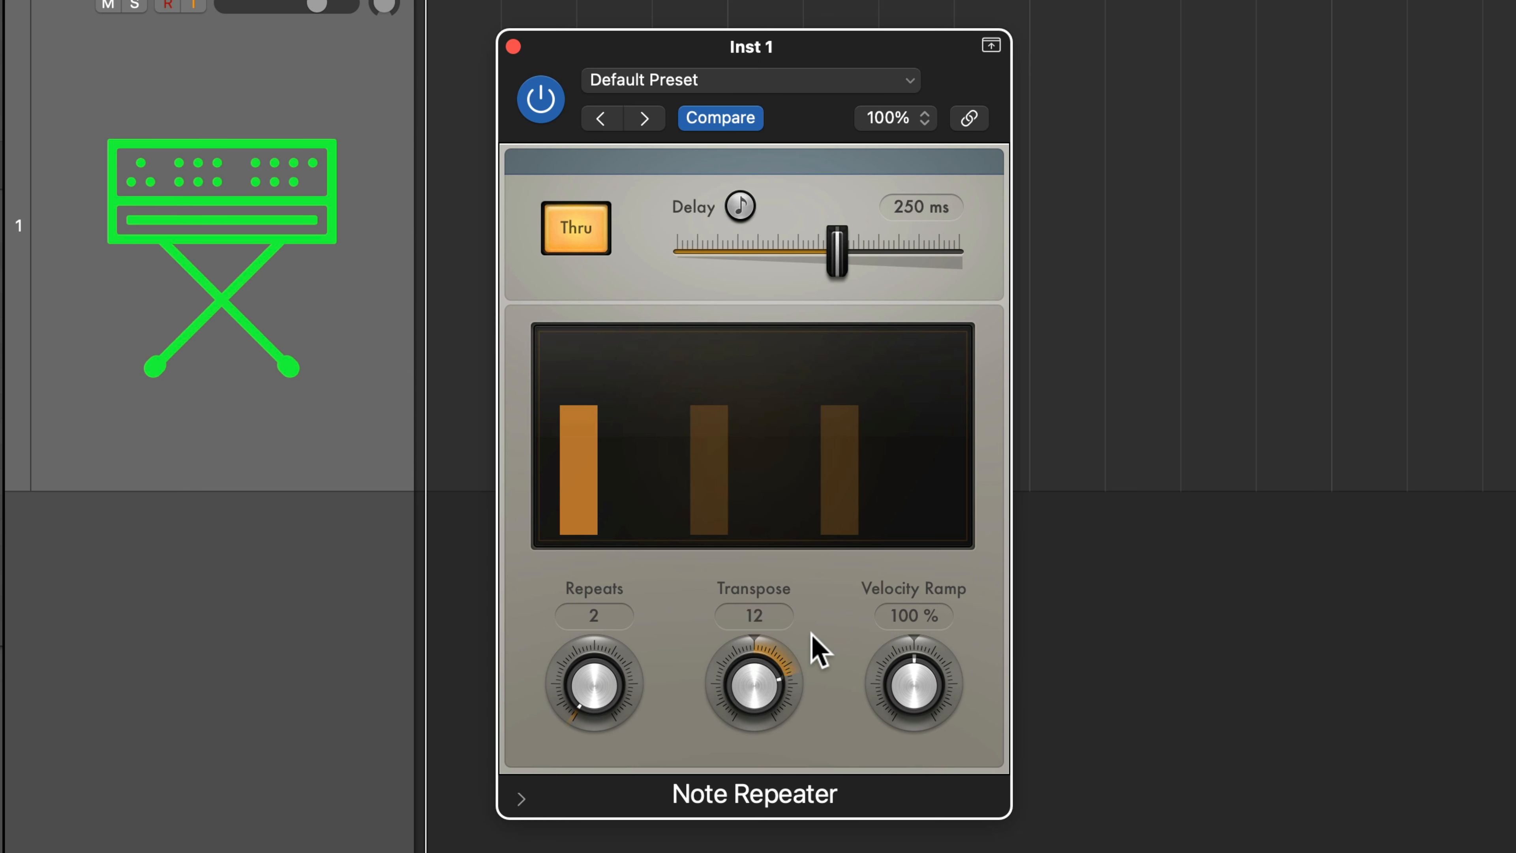
{"action": "mouse_move", "coordinate": [890, 721]}
{"action": "left_mouse_down"}
{"action": "mouse_move", "coordinate": [894, 770]}
{"action": "mouse_move", "coordinate": [906, 715]}
{"action": "mouse_move", "coordinate": [904, 732]}
{"action": "left_mouse_up"}
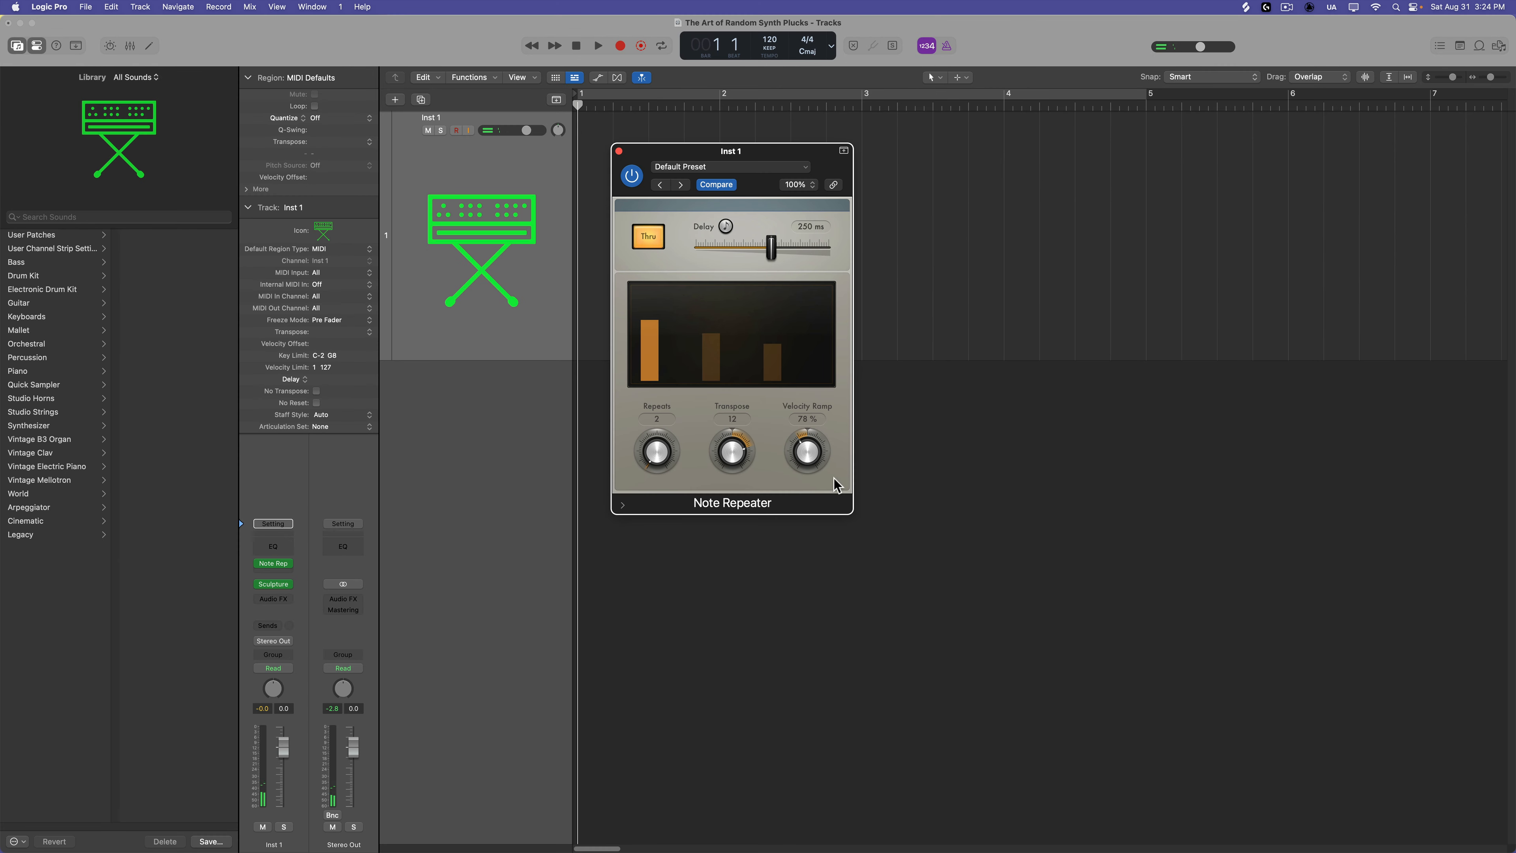
{"action": "left_click", "coordinate": [619, 151]}
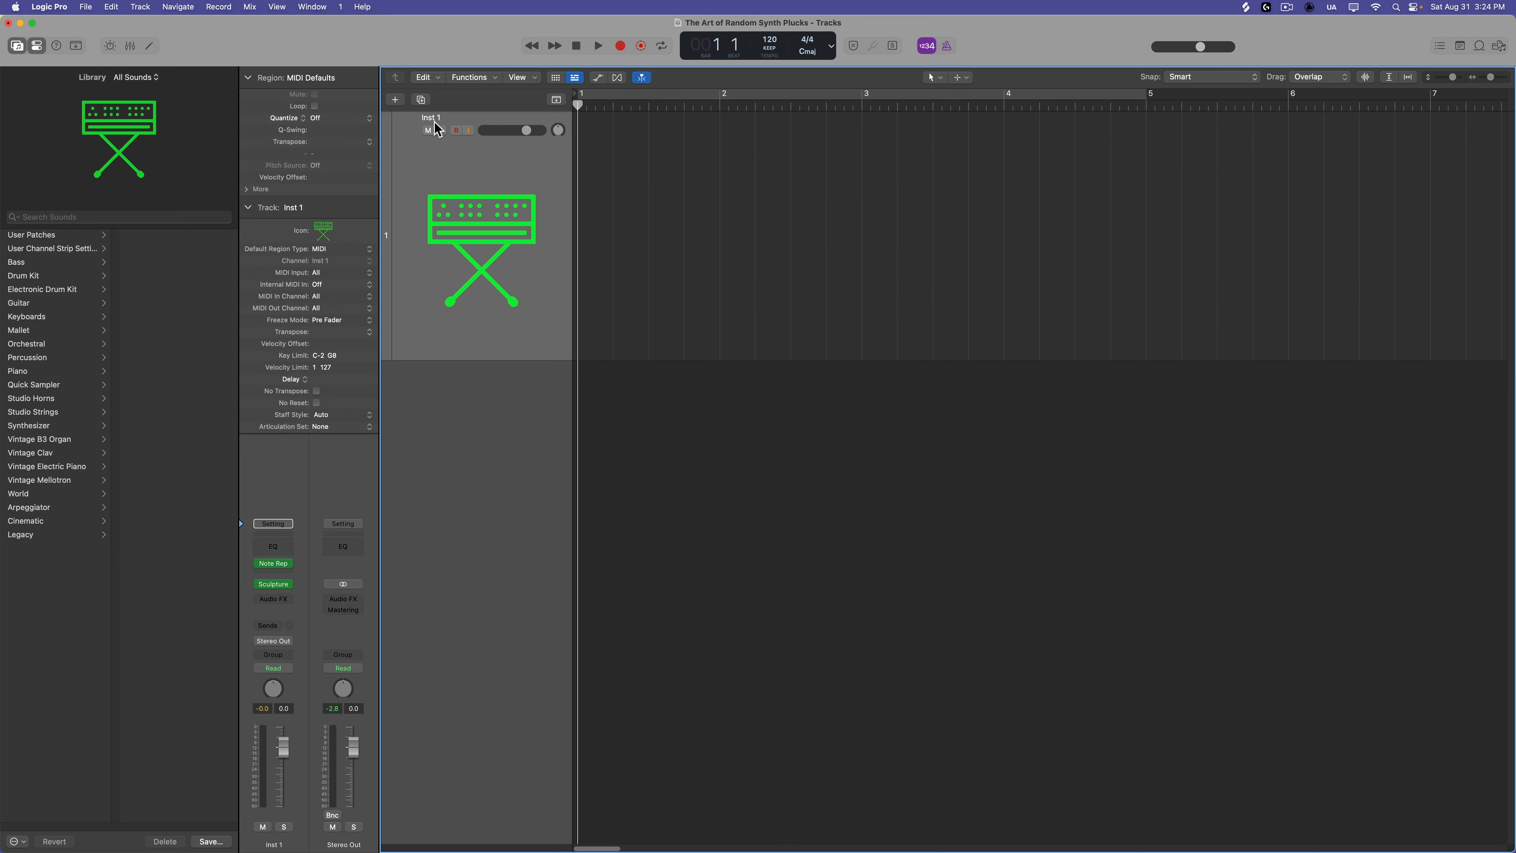
Step: Duplicate the Inst 1 track with its settings and set the copy's Note Repeater delay to 100 ms
{"action": "left_click", "coordinate": [420, 99]}
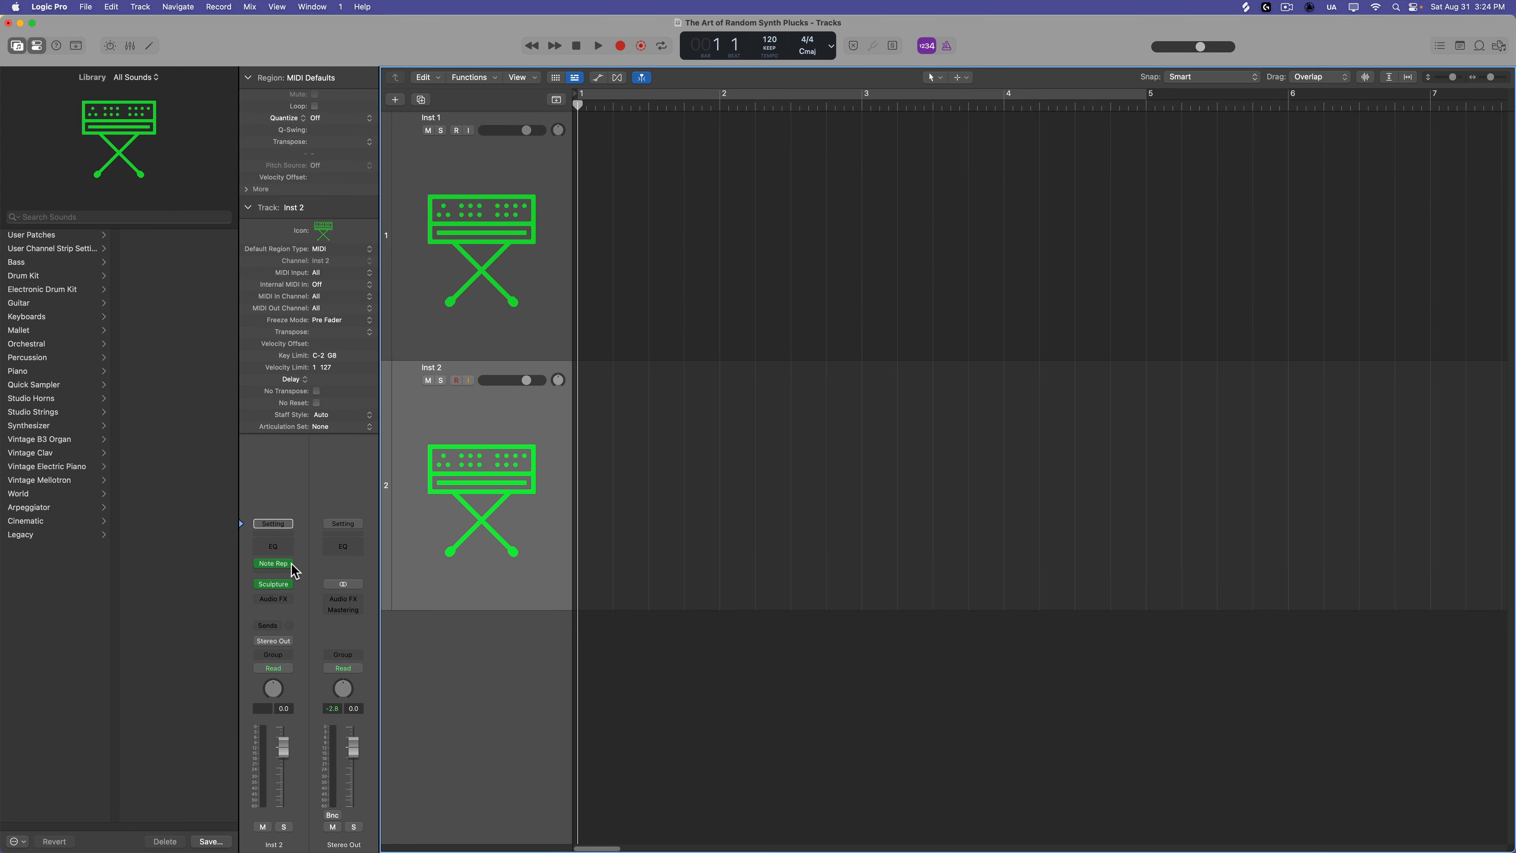
{"action": "left_click", "coordinate": [277, 563]}
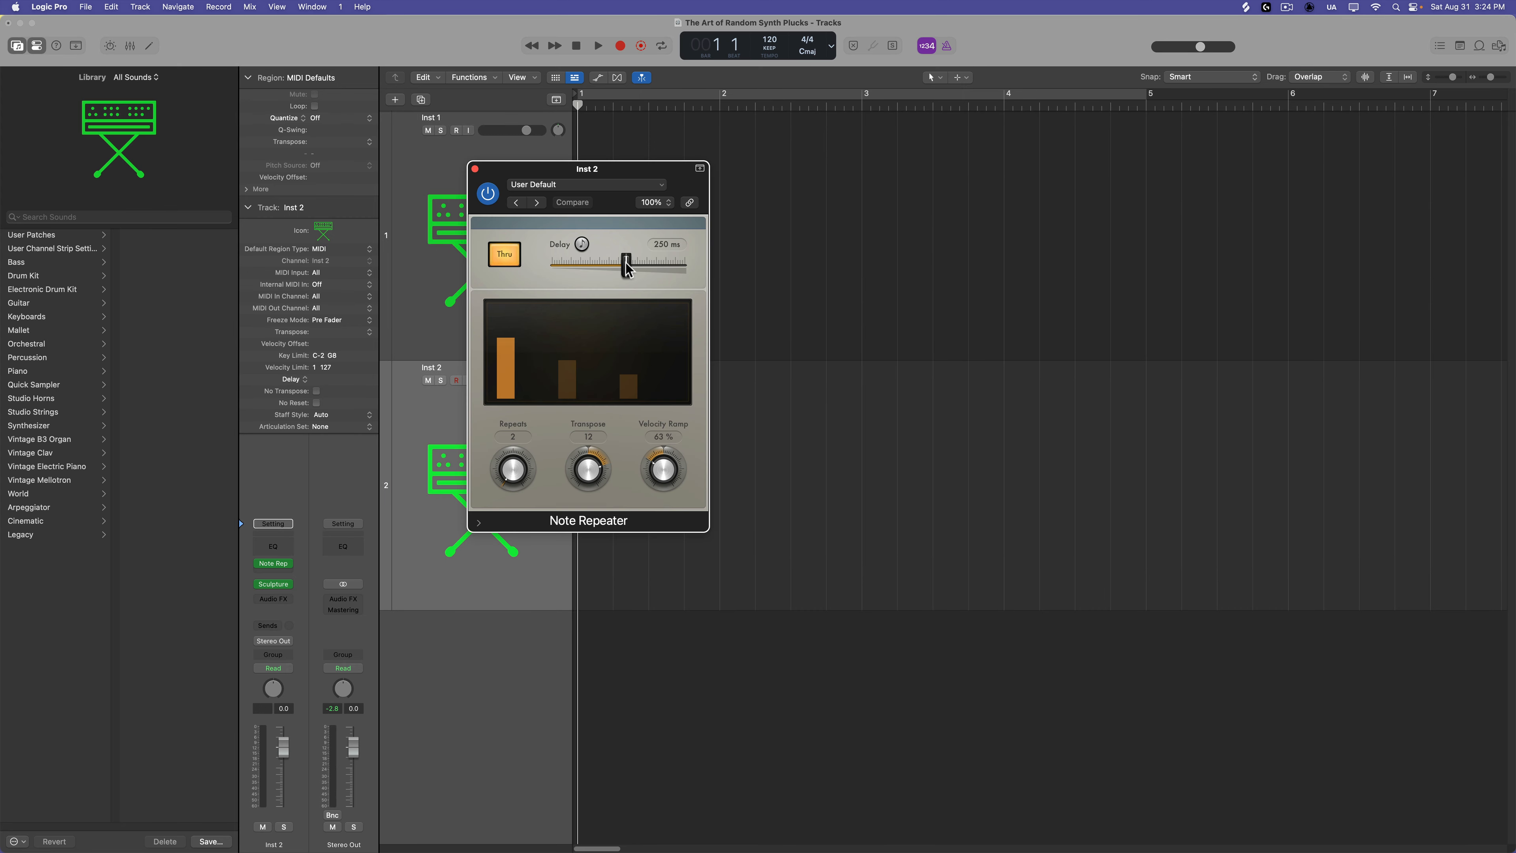
{"action": "left_click_drag", "start_coordinate": [626, 269], "coordinate": [609, 269]}
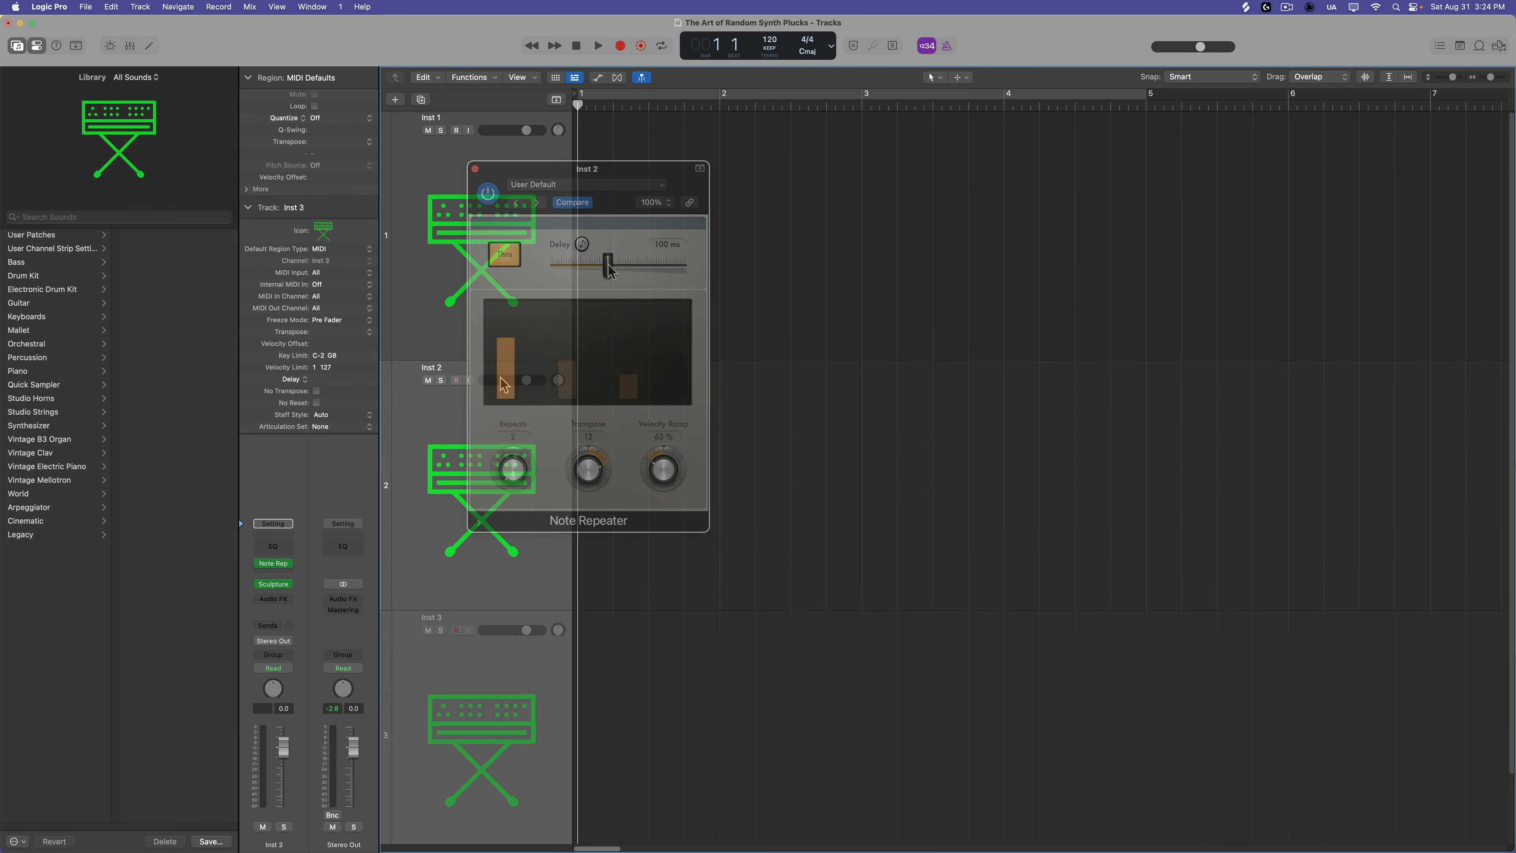
Step: Duplicate the Inst 2 track as a third track and set its Note Repeater delay to 470 ms
{"action": "key", "text": "super+Up"}
{"action": "key", "text": "super+Up"}
{"action": "key", "text": "super+Up"}
{"action": "key", "text": "super+Up"}
{"action": "key", "text": "super+Up"}
{"action": "key", "text": "super+Up"}
{"action": "key", "text": "super+Up"}
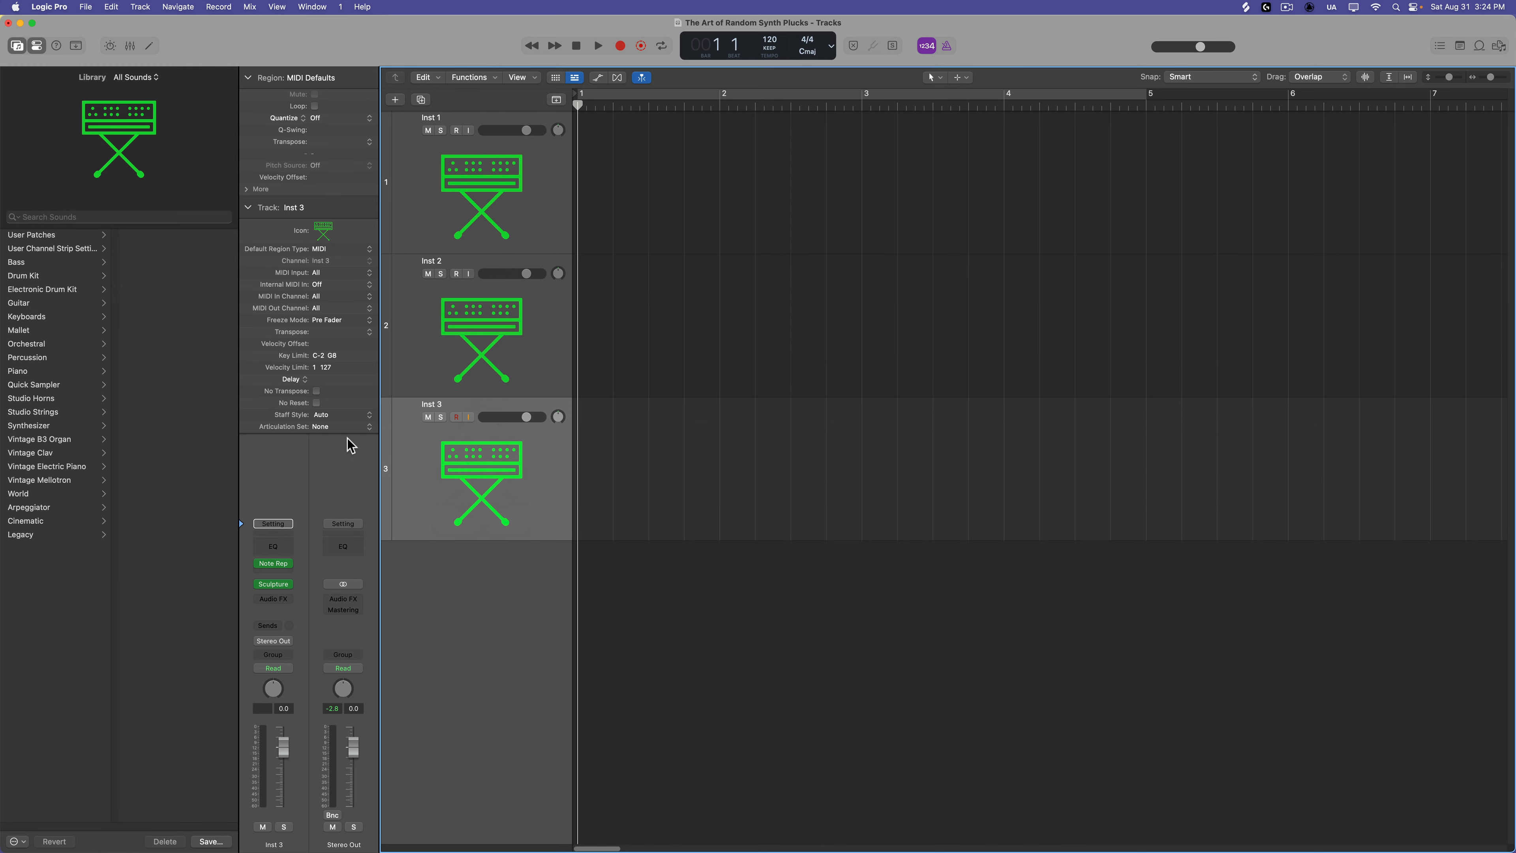
{"action": "left_click", "coordinate": [273, 568]}
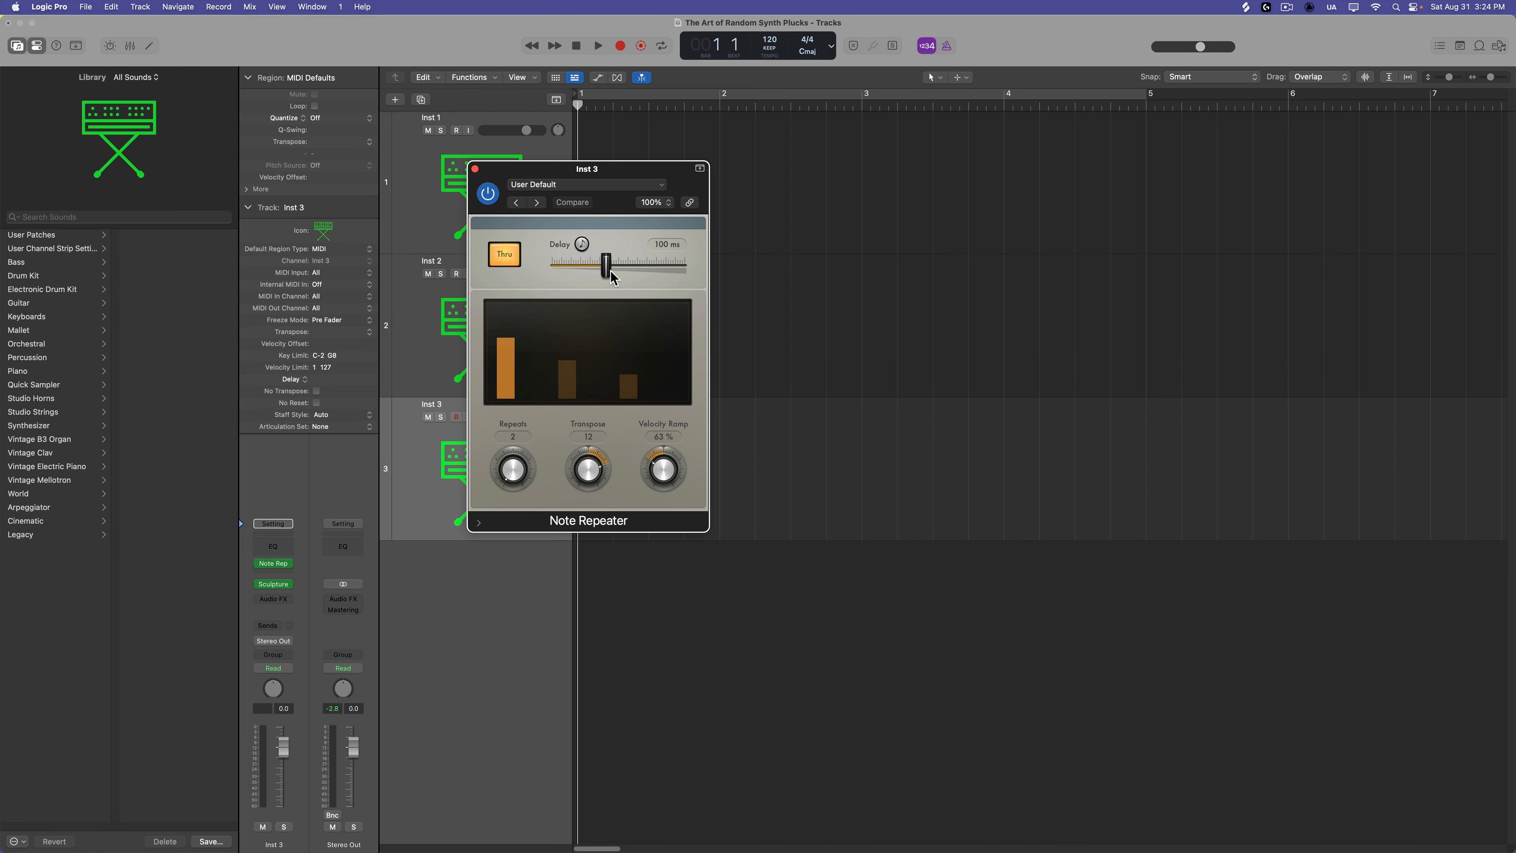
{"action": "left_click_drag", "start_coordinate": [615, 270], "coordinate": [637, 281]}
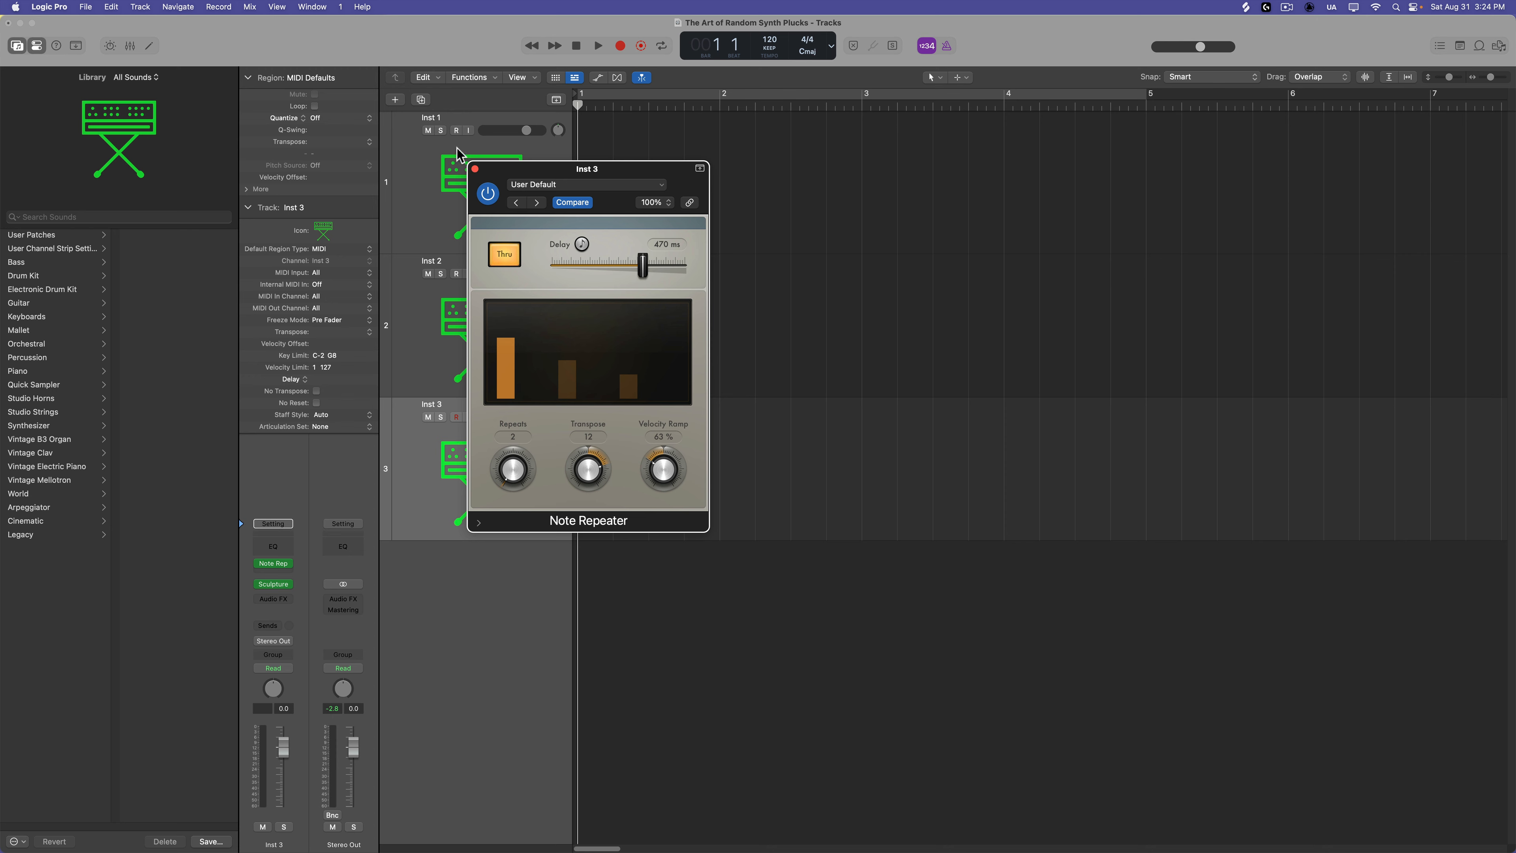
{"action": "left_click", "coordinate": [474, 168]}
Step: Duplicate the Inst 3 track as a fourth track and set its Note Repeater delay to 660 ms
{"action": "left_click", "coordinate": [421, 100]}
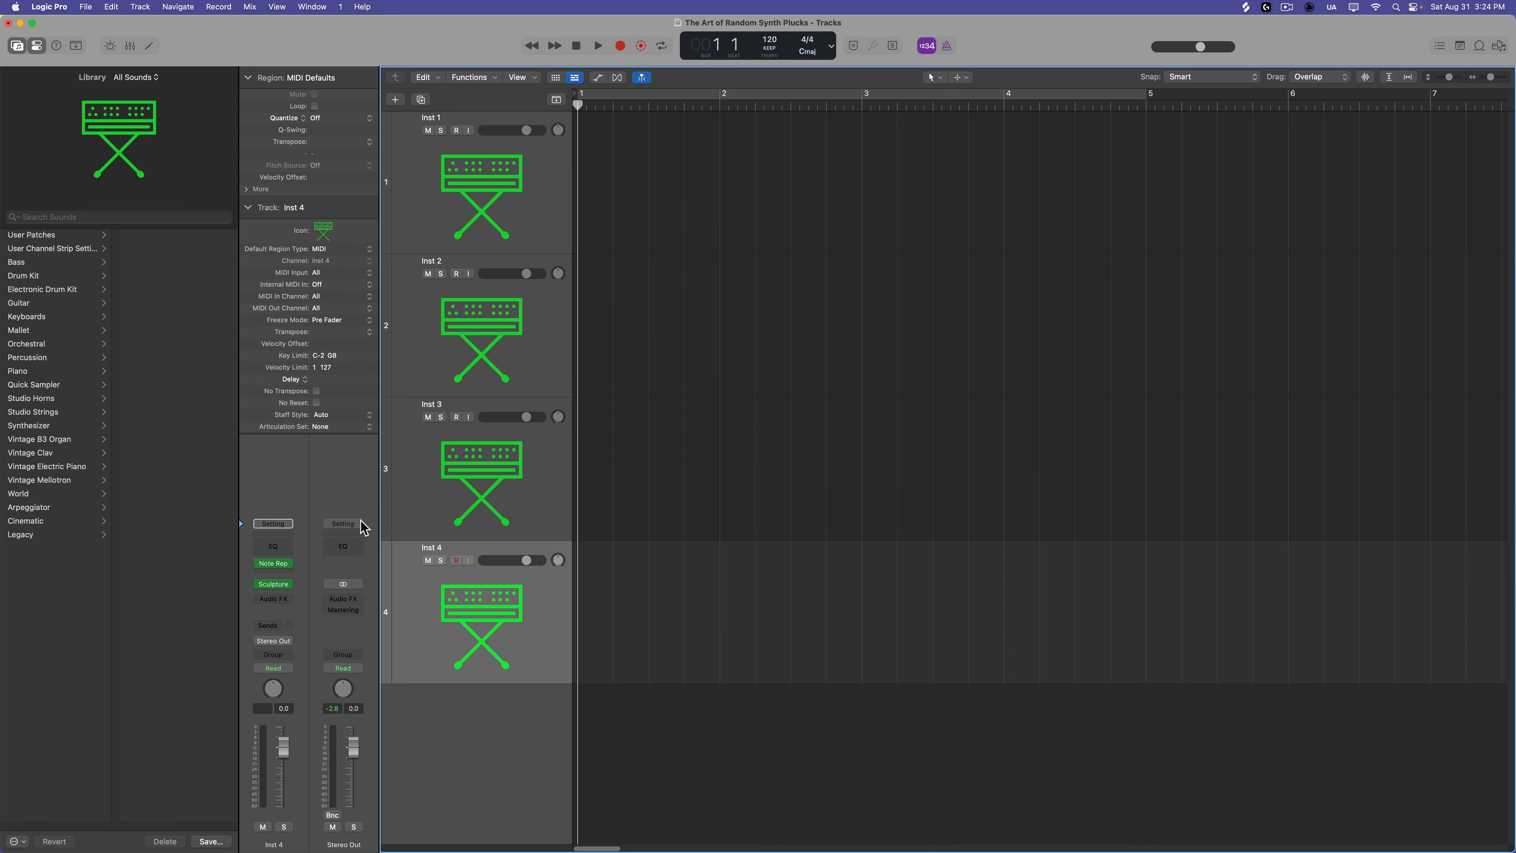
{"action": "left_click", "coordinate": [273, 564]}
{"action": "left_click_drag", "start_coordinate": [640, 266], "coordinate": [650, 266]}
Step: Open the Note Repeaters of all four tracks and arrange their windows side by side in track order
{"action": "left_click_drag", "start_coordinate": [641, 167], "coordinate": [1349, 352]}
{"action": "left_click", "coordinate": [463, 501]}
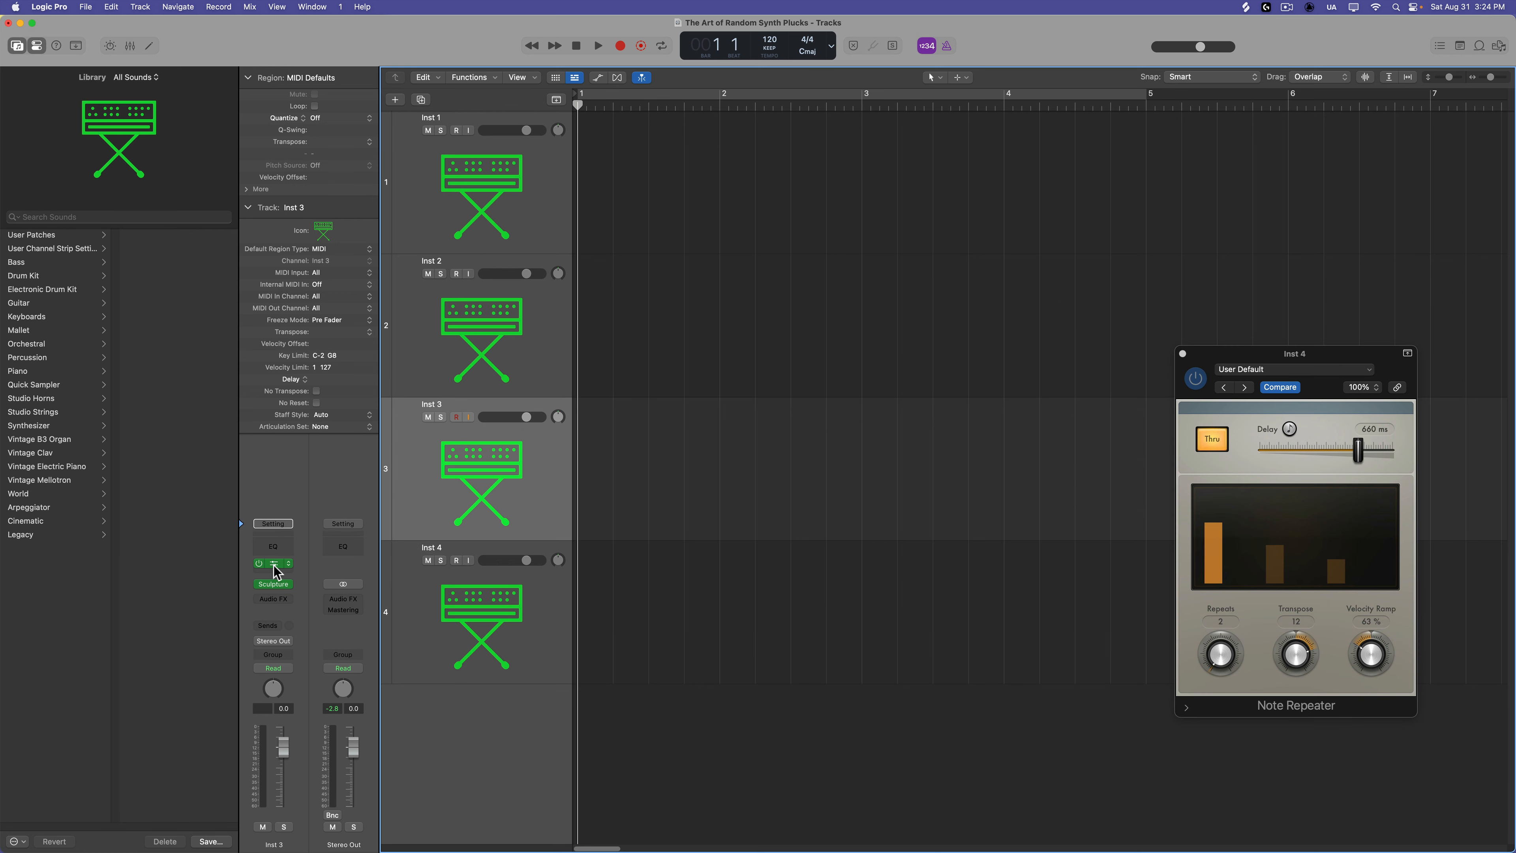
{"action": "left_click", "coordinate": [273, 564]}
{"action": "left_click_drag", "start_coordinate": [657, 179], "coordinate": [1127, 360]}
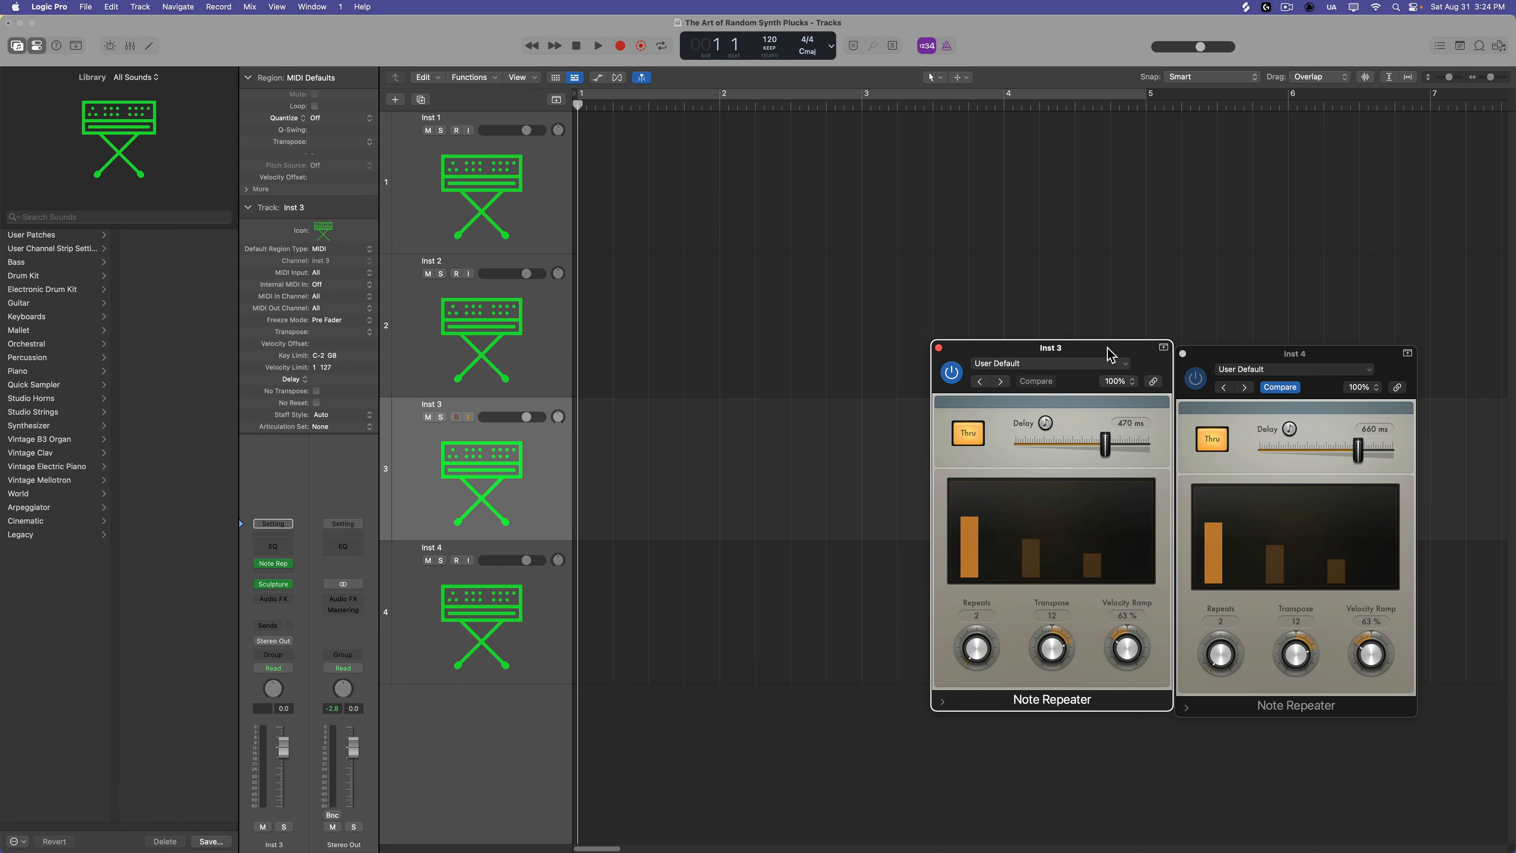
{"action": "left_click", "coordinate": [457, 345]}
{"action": "left_click", "coordinate": [276, 564]}
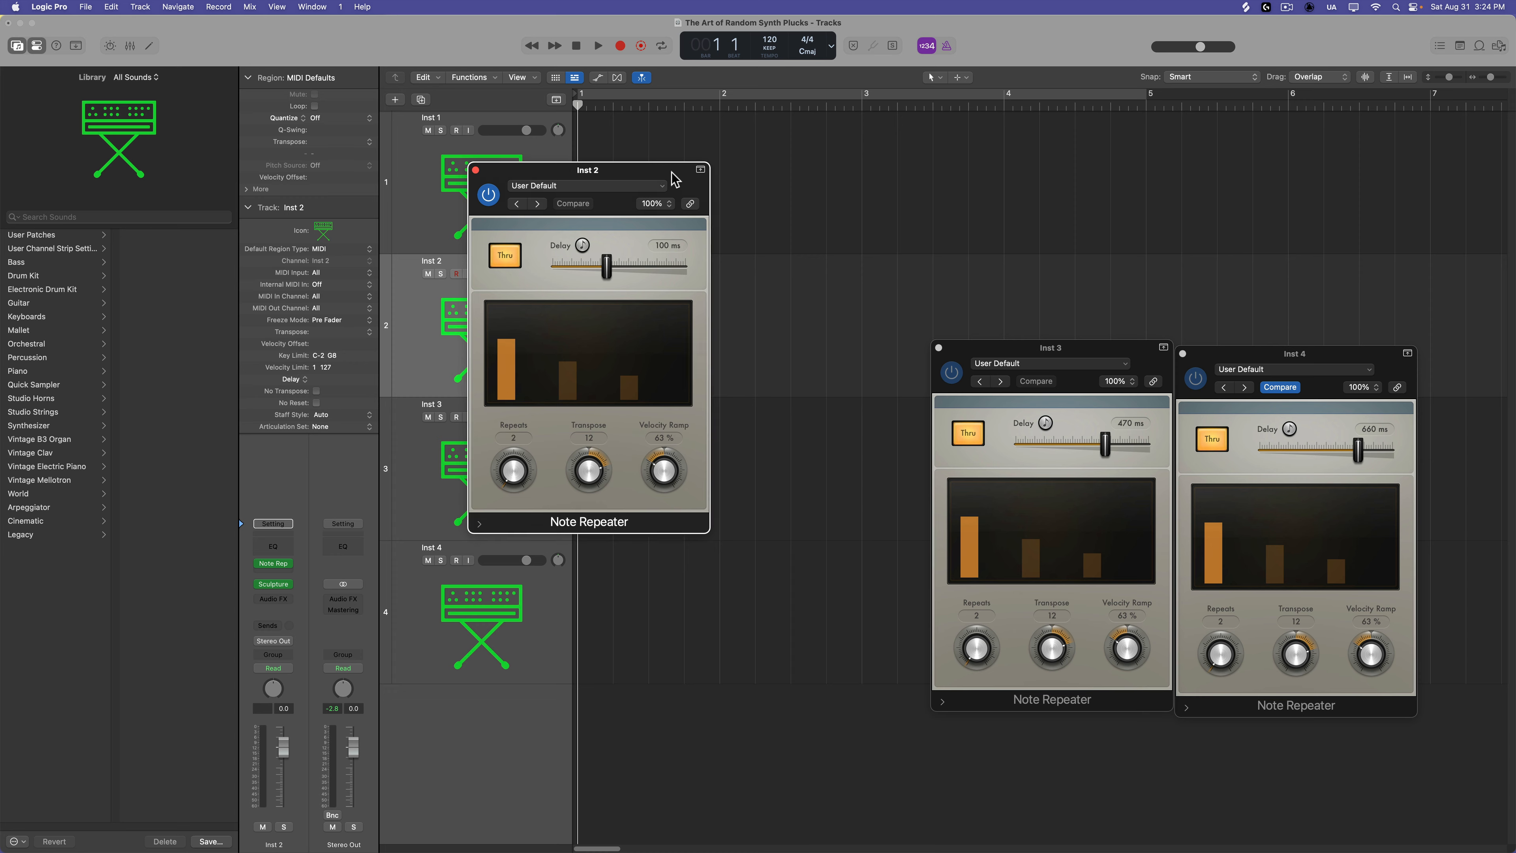
{"action": "left_click_drag", "start_coordinate": [673, 177], "coordinate": [892, 348]}
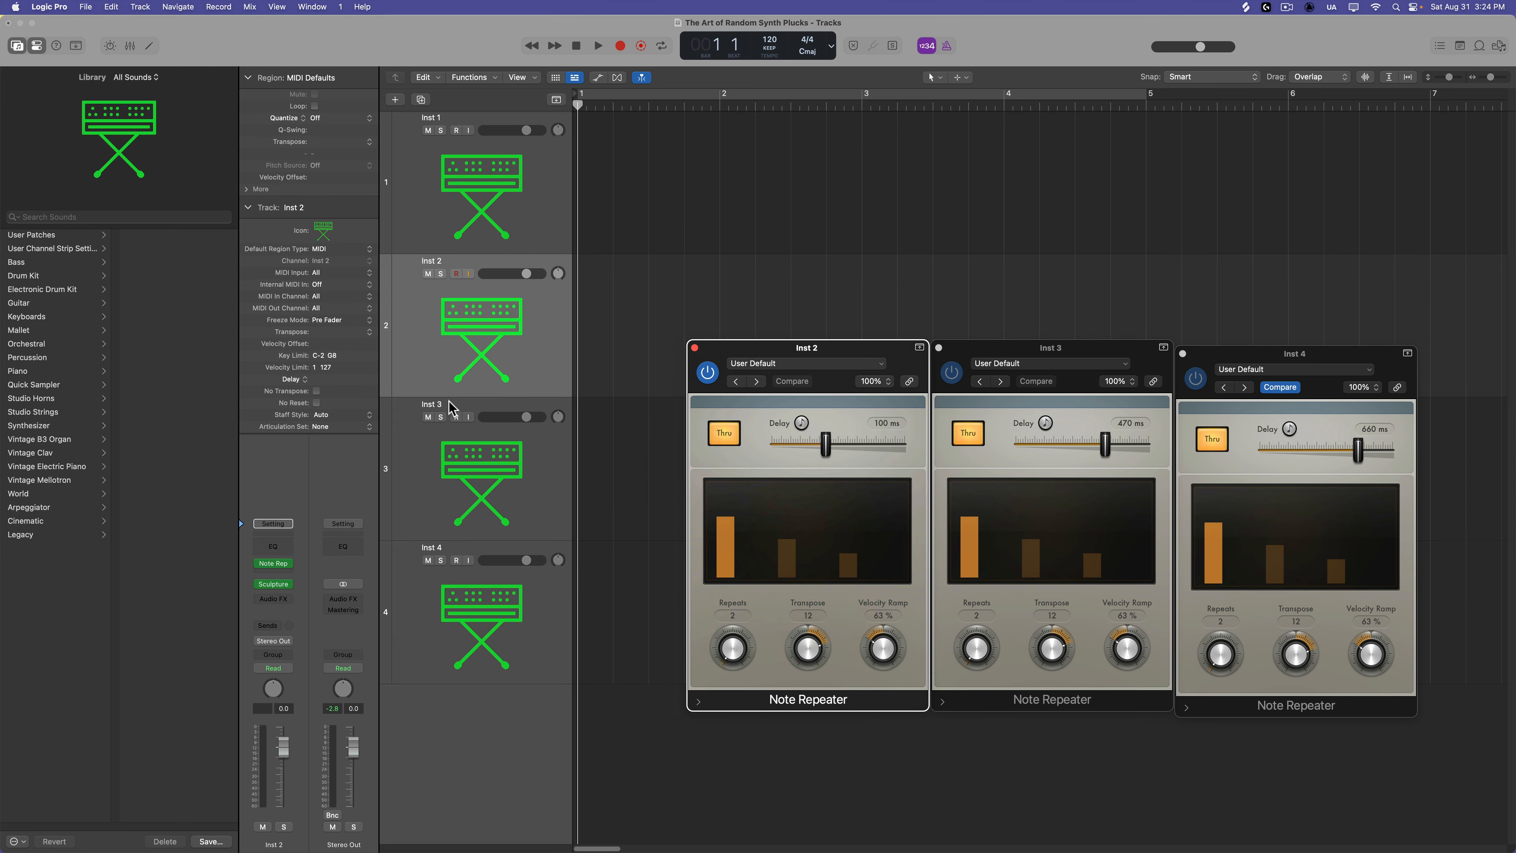
{"action": "left_click", "coordinate": [273, 563]}
{"action": "left_click_drag", "start_coordinate": [813, 164], "coordinate": [607, 383]}
Step: Set the Note Repeater delays to 150 ms on Inst 2, 330 ms on Inst 1 and 520 ms on Inst 3
{"action": "left_click_drag", "start_coordinate": [826, 445], "coordinate": [836, 453]}
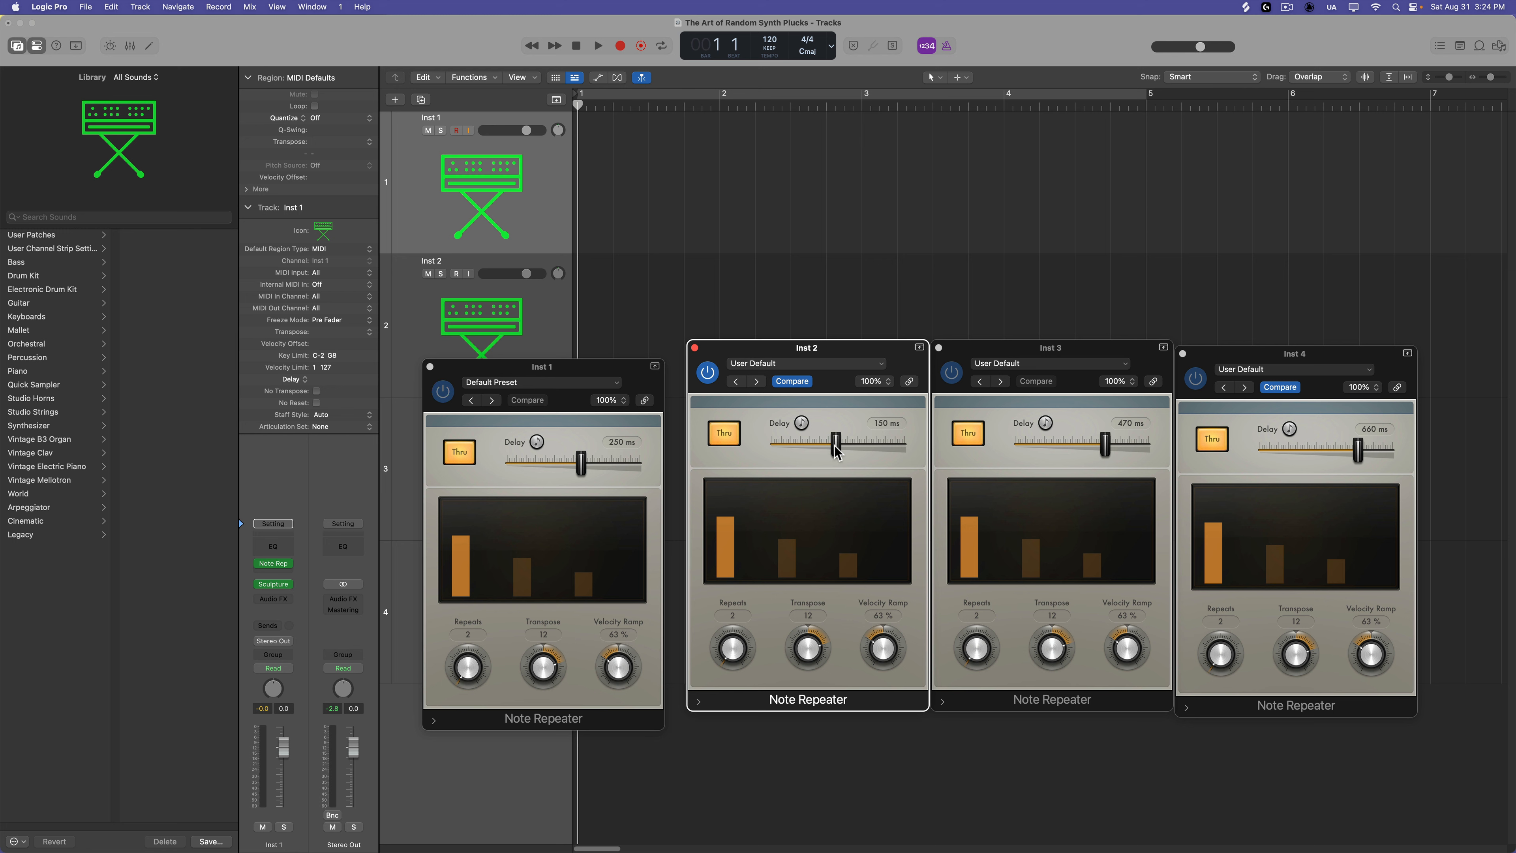
{"action": "left_click_drag", "start_coordinate": [634, 462], "coordinate": [641, 462]}
{"action": "left_click_drag", "start_coordinate": [1105, 460], "coordinate": [1108, 460]}
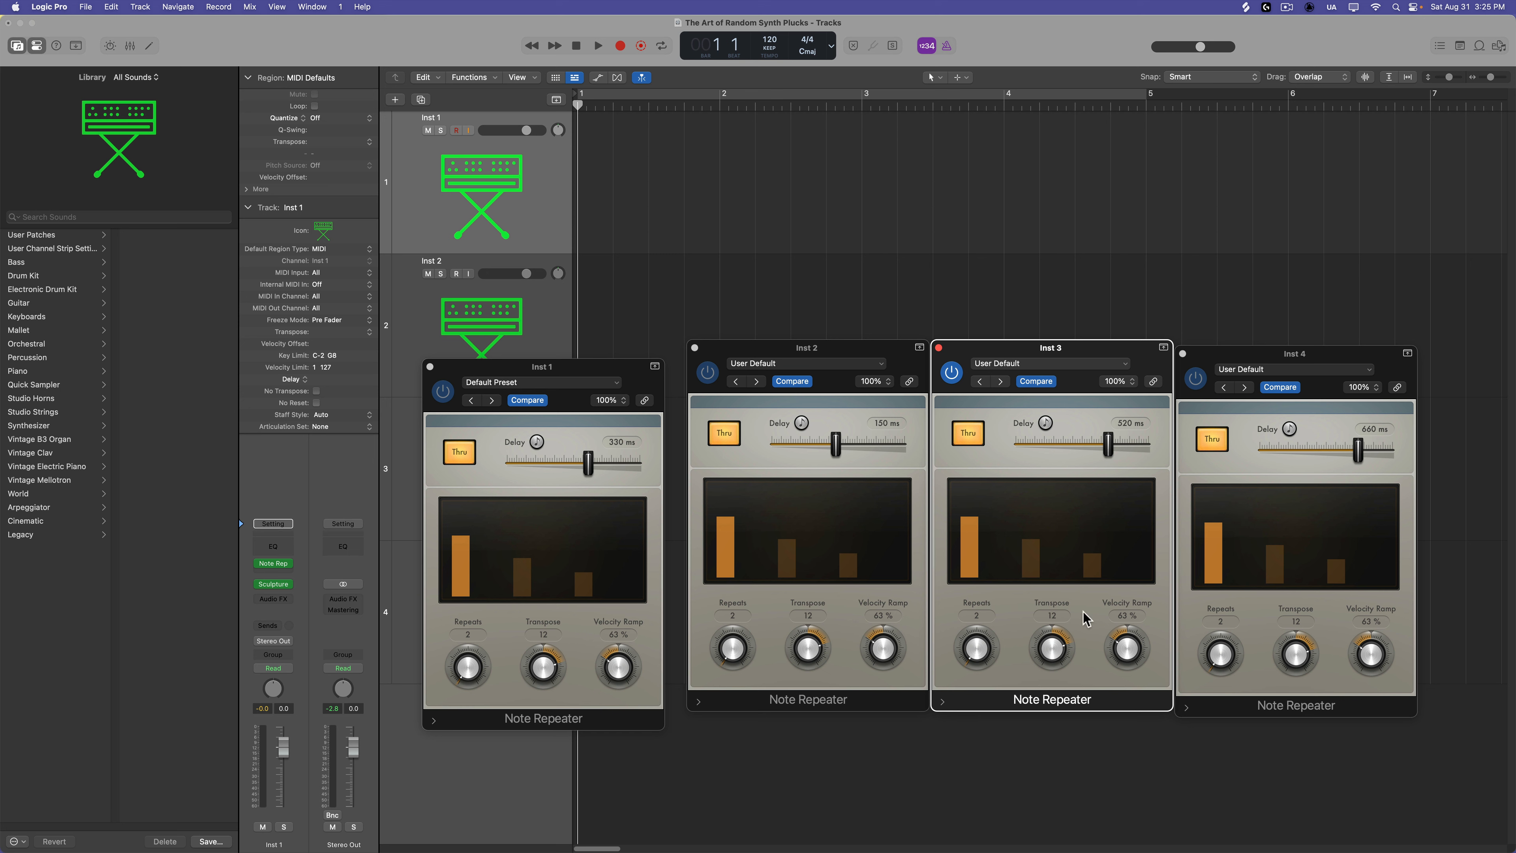
Step: Set the Note Repeaters on Inst 3 and Inst 4 to 3 repeats, and close all four plug-in windows
{"action": "left_click_drag", "start_coordinate": [982, 657], "coordinate": [984, 651]}
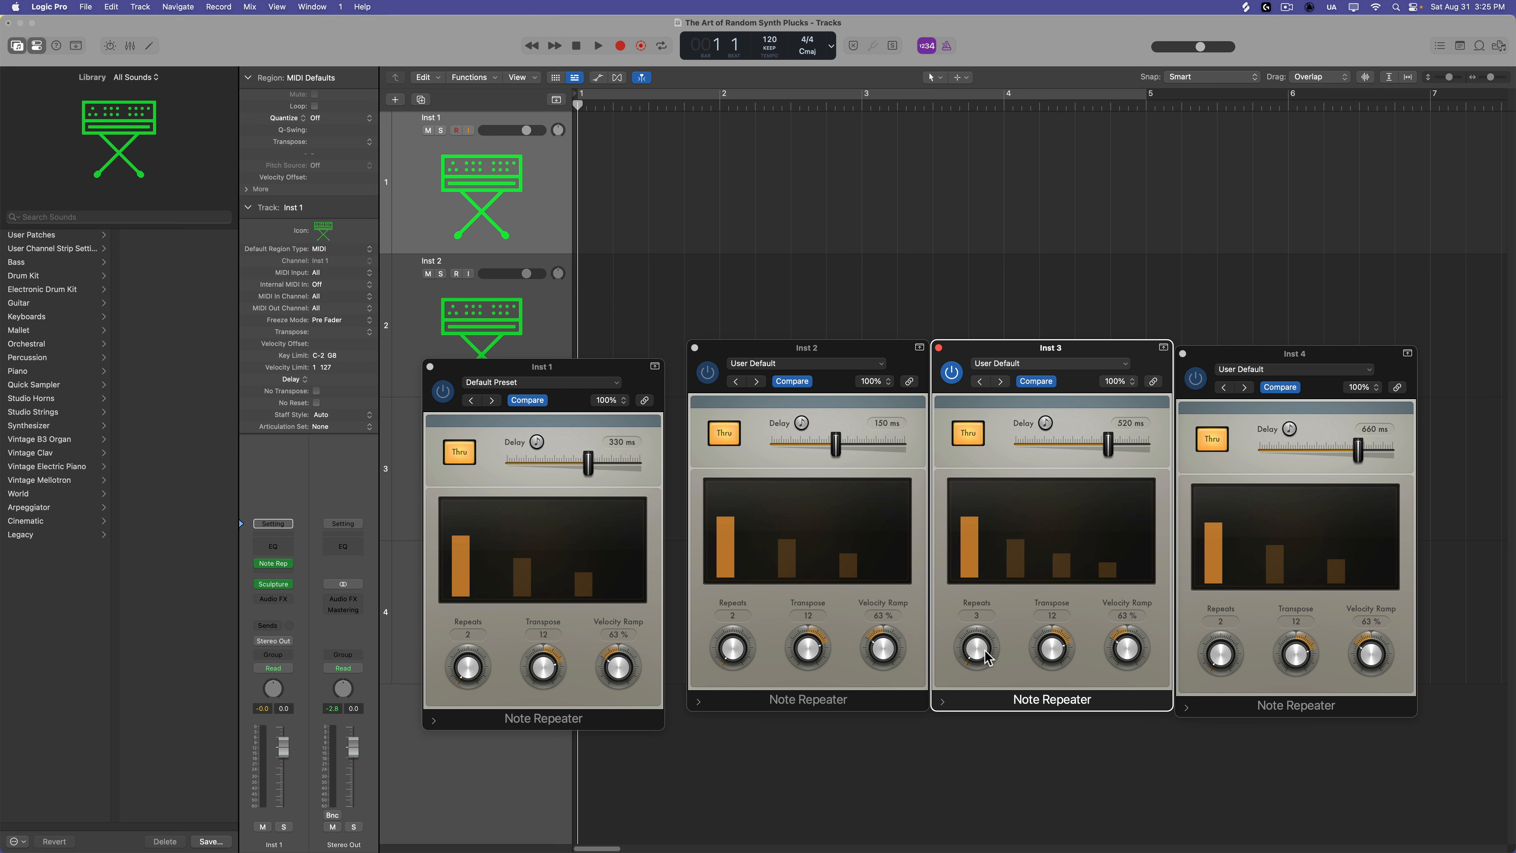
{"action": "left_click_drag", "start_coordinate": [1220, 670], "coordinate": [1226, 663]}
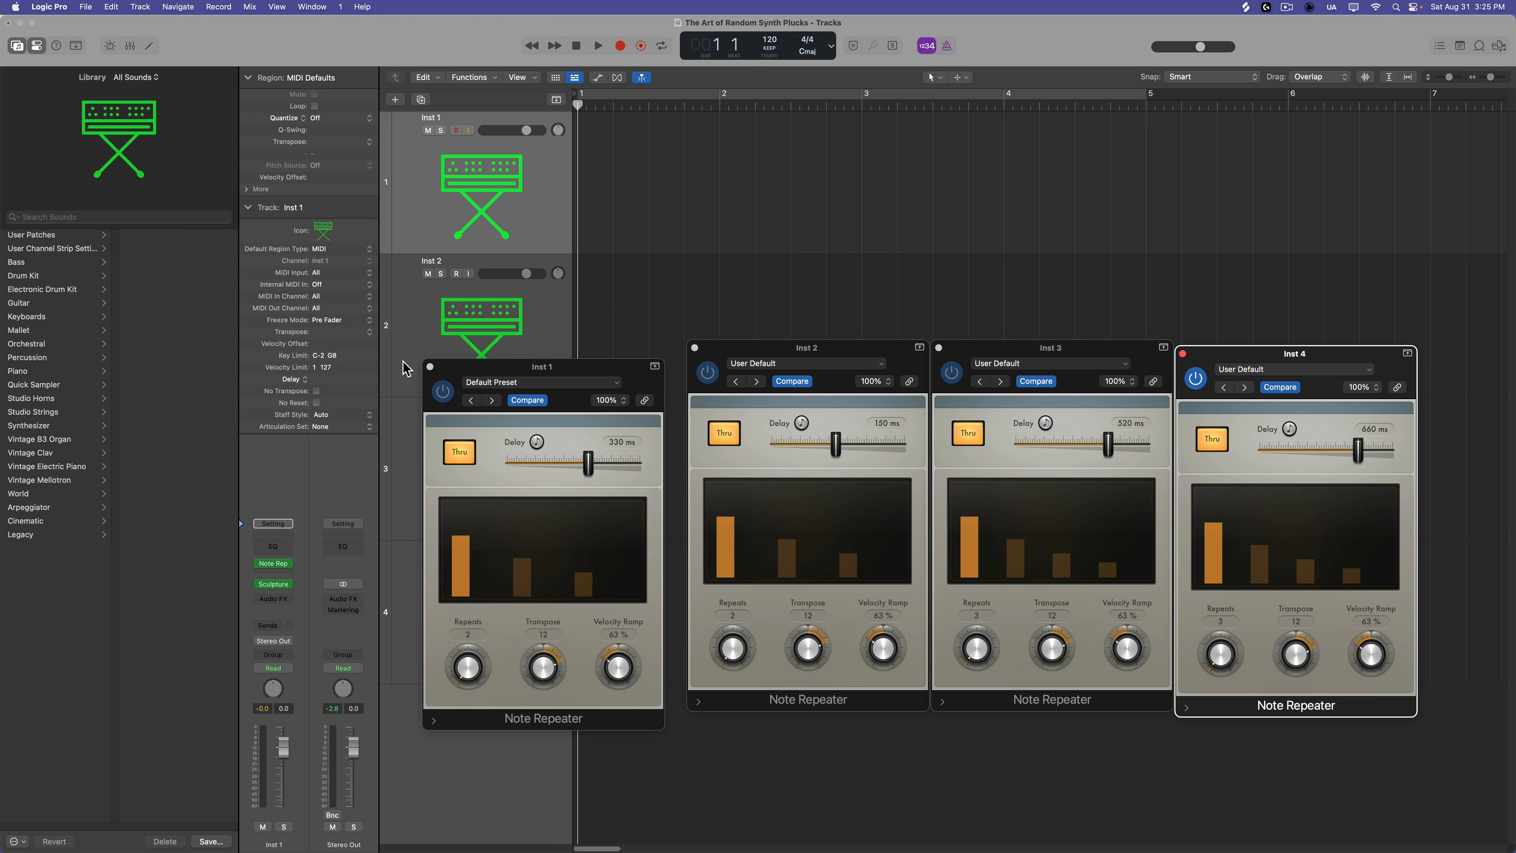
{"action": "left_click", "coordinate": [430, 366]}
{"action": "left_click", "coordinate": [695, 348]}
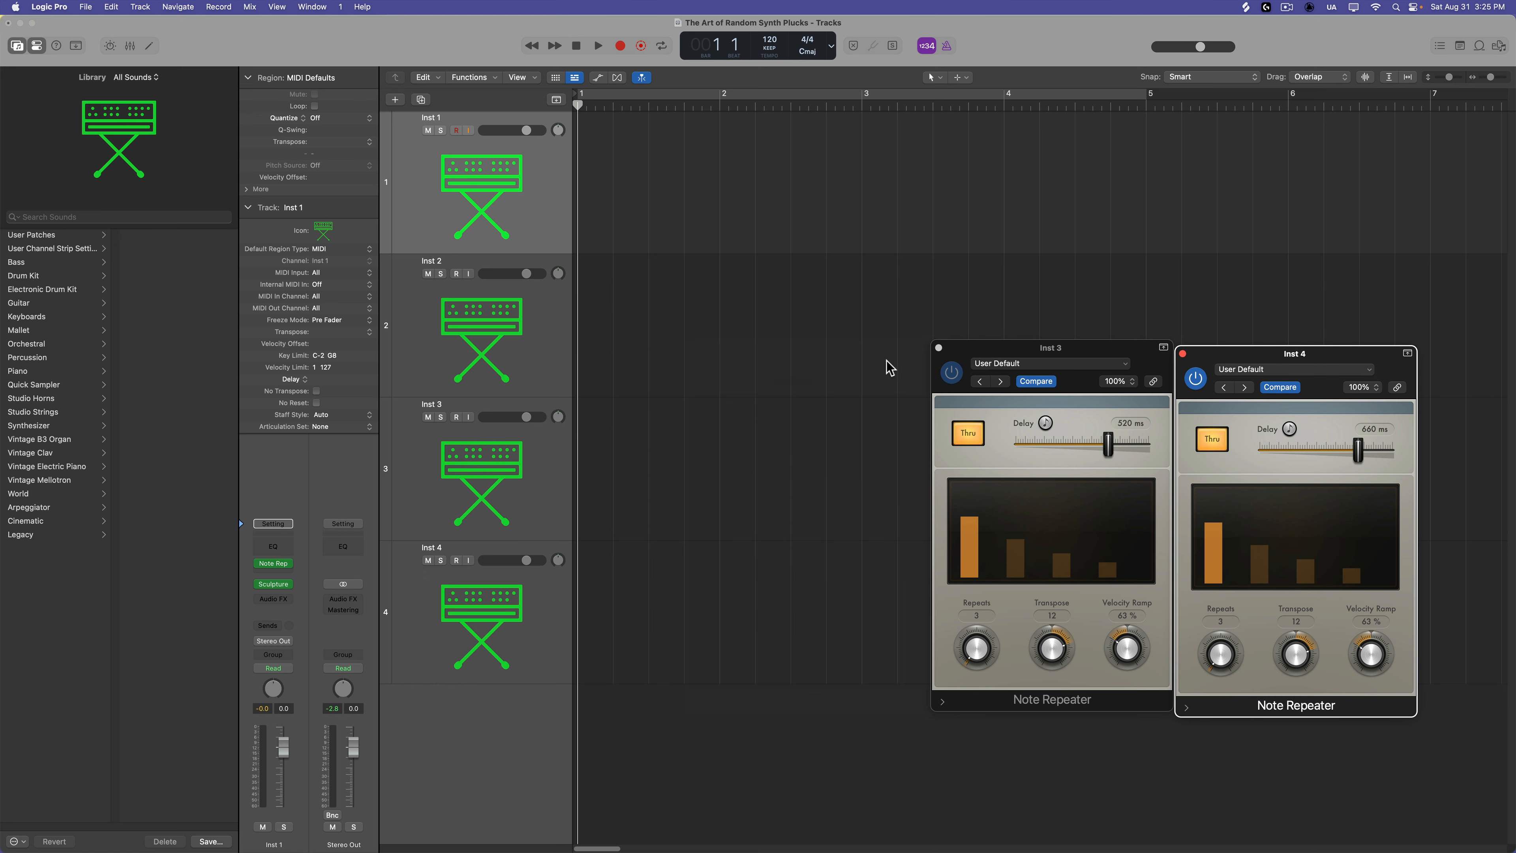
{"action": "left_click", "coordinate": [938, 347]}
{"action": "left_click", "coordinate": [1183, 353]}
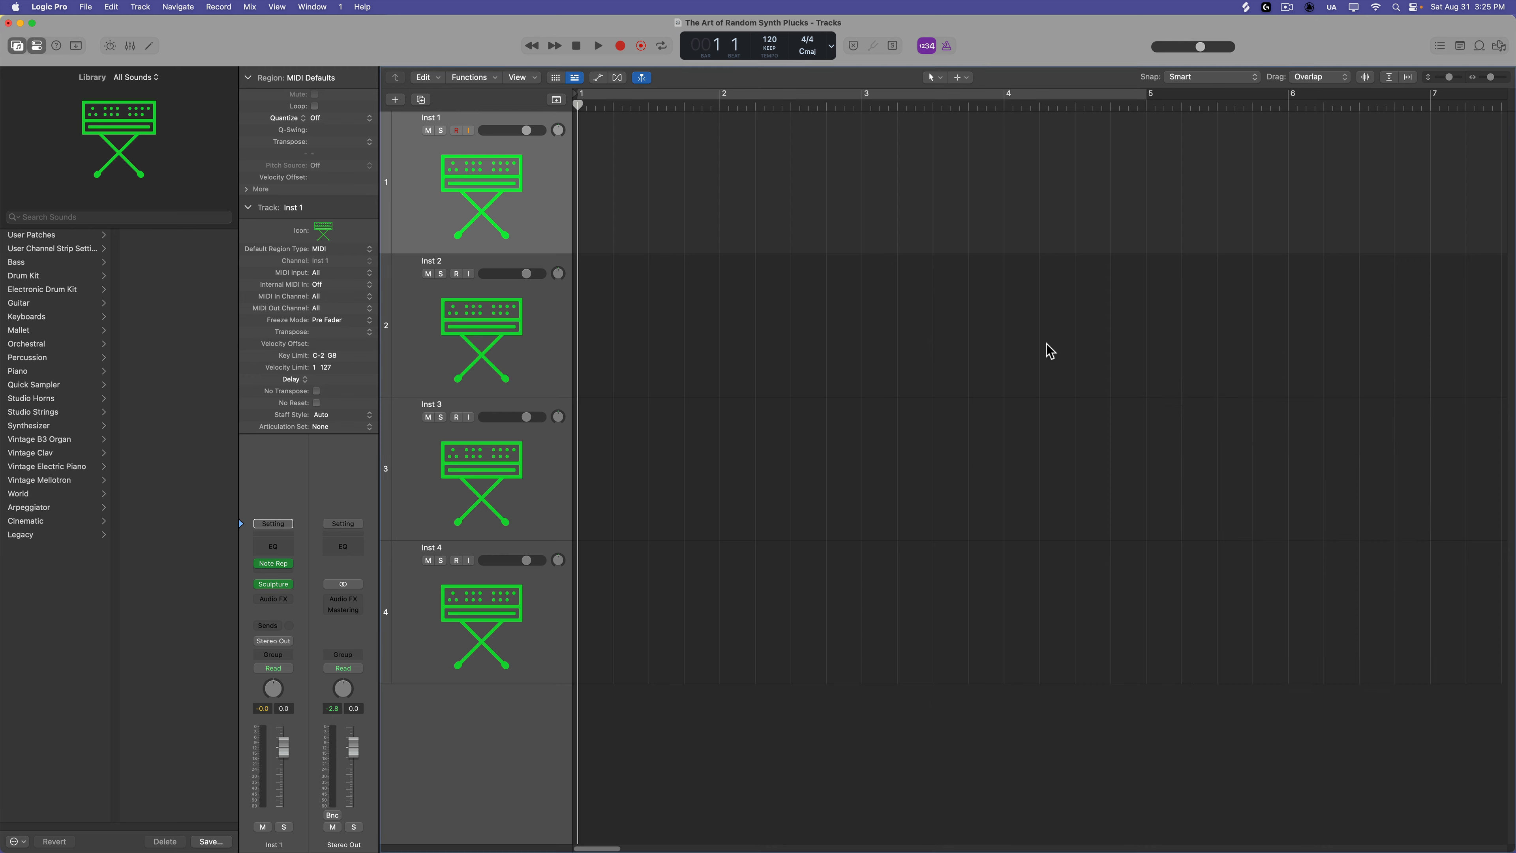
Step: Group the Inst 1 to Inst 4 tracks into a summing track stack named "Plucks"
{"action": "left_click", "coordinate": [492, 662], "text": "shift"}
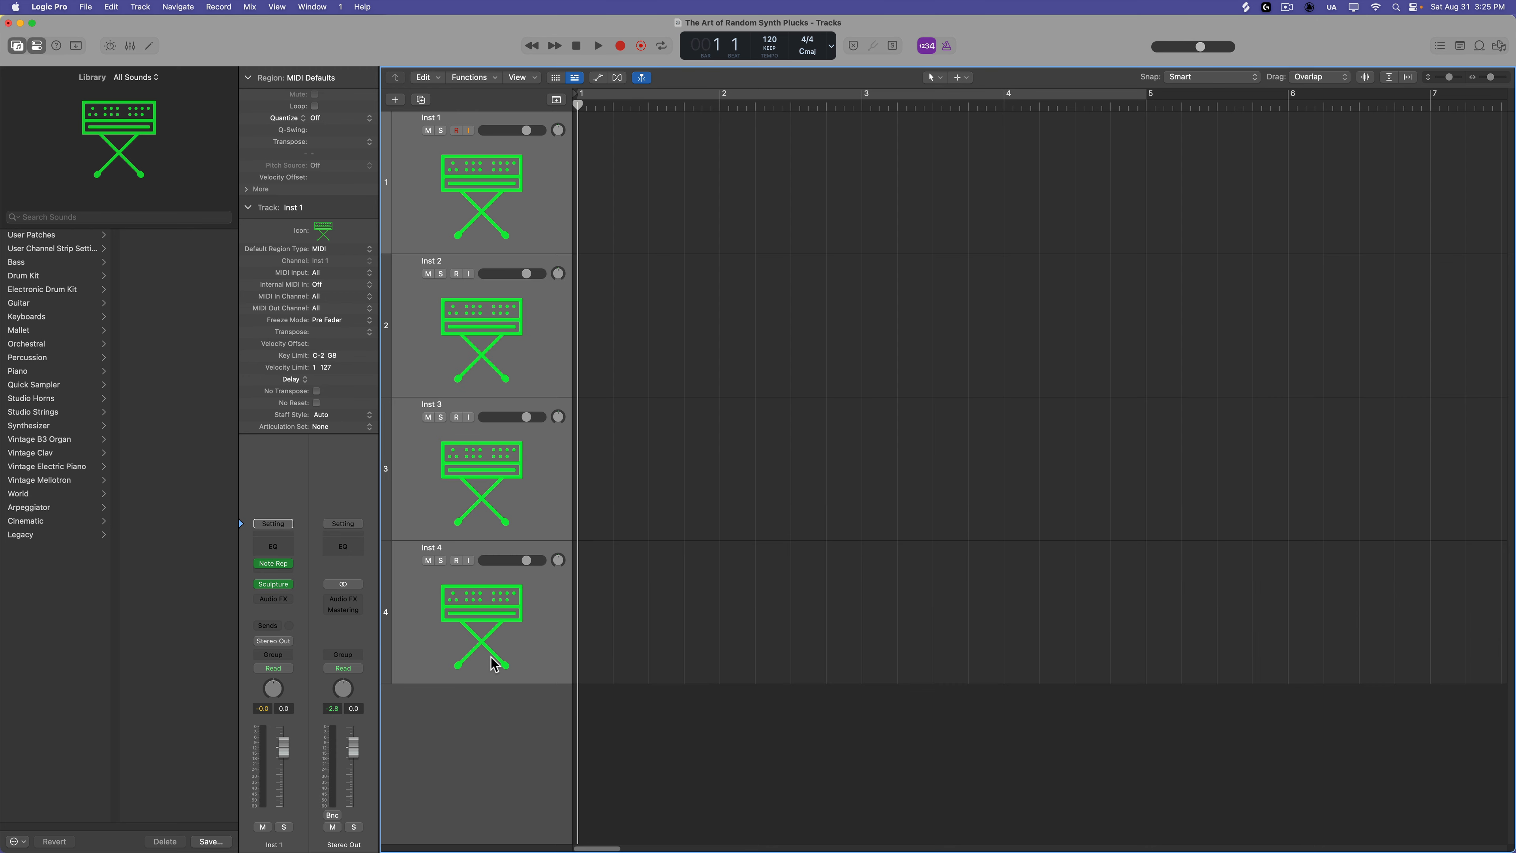
{"action": "left_click", "coordinate": [143, 7]}
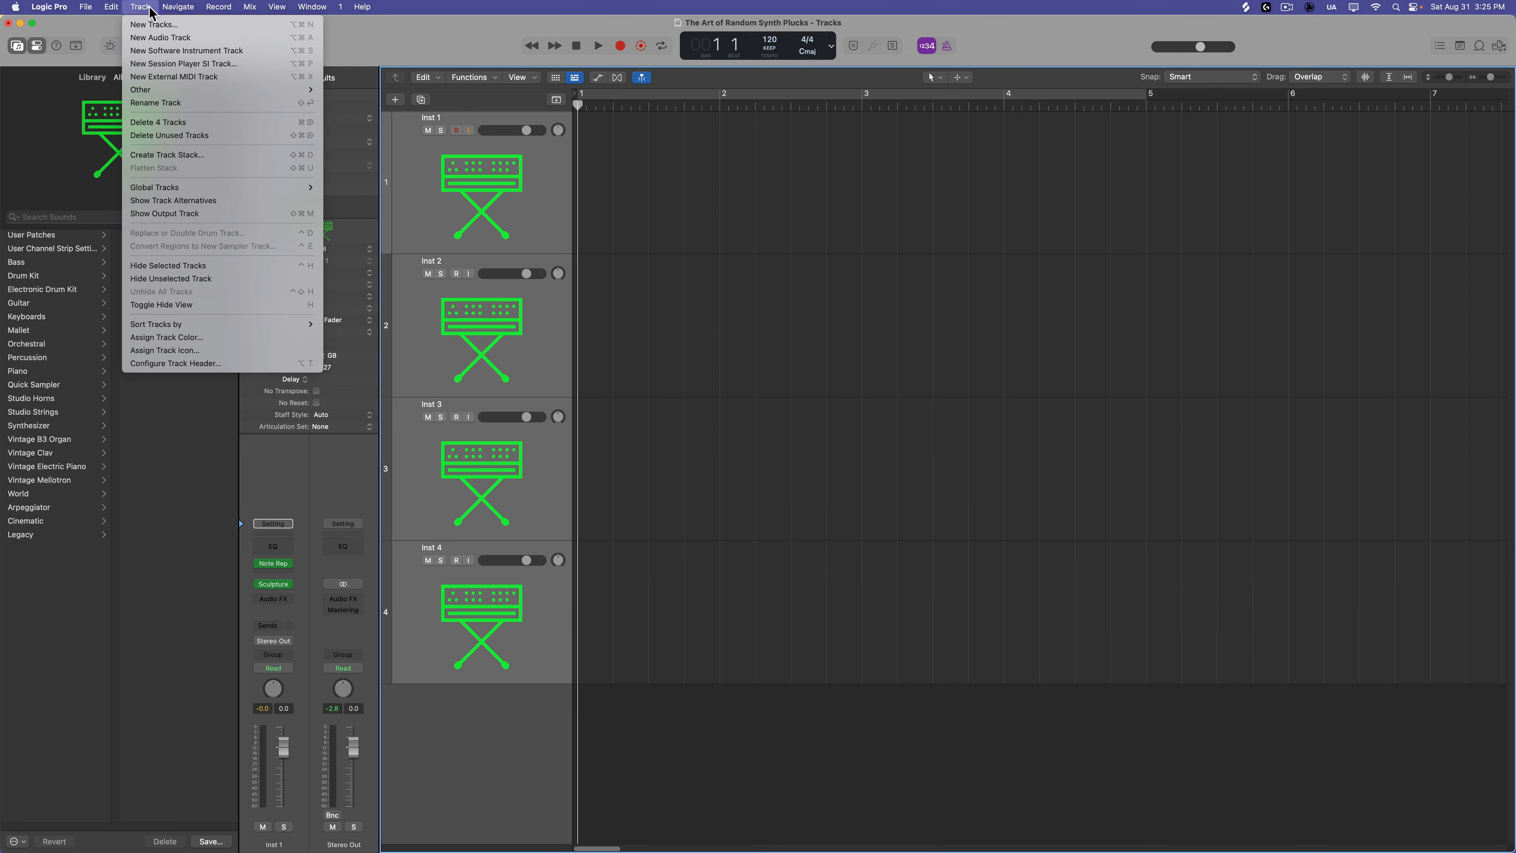
{"action": "left_click", "coordinate": [210, 155]}
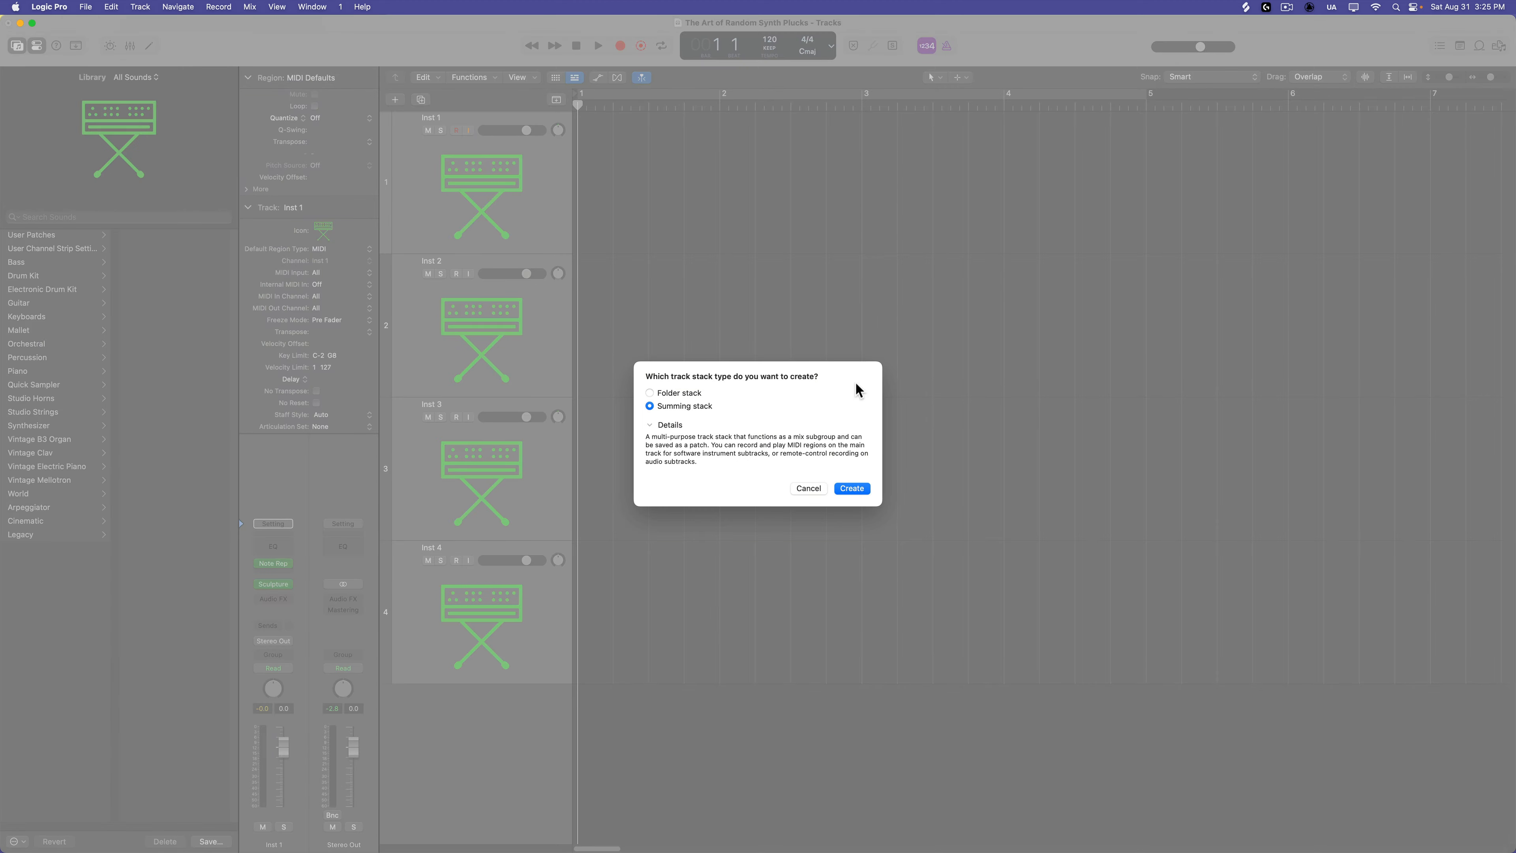
{"action": "left_click", "coordinate": [859, 490]}
{"action": "type", "text": "P"}
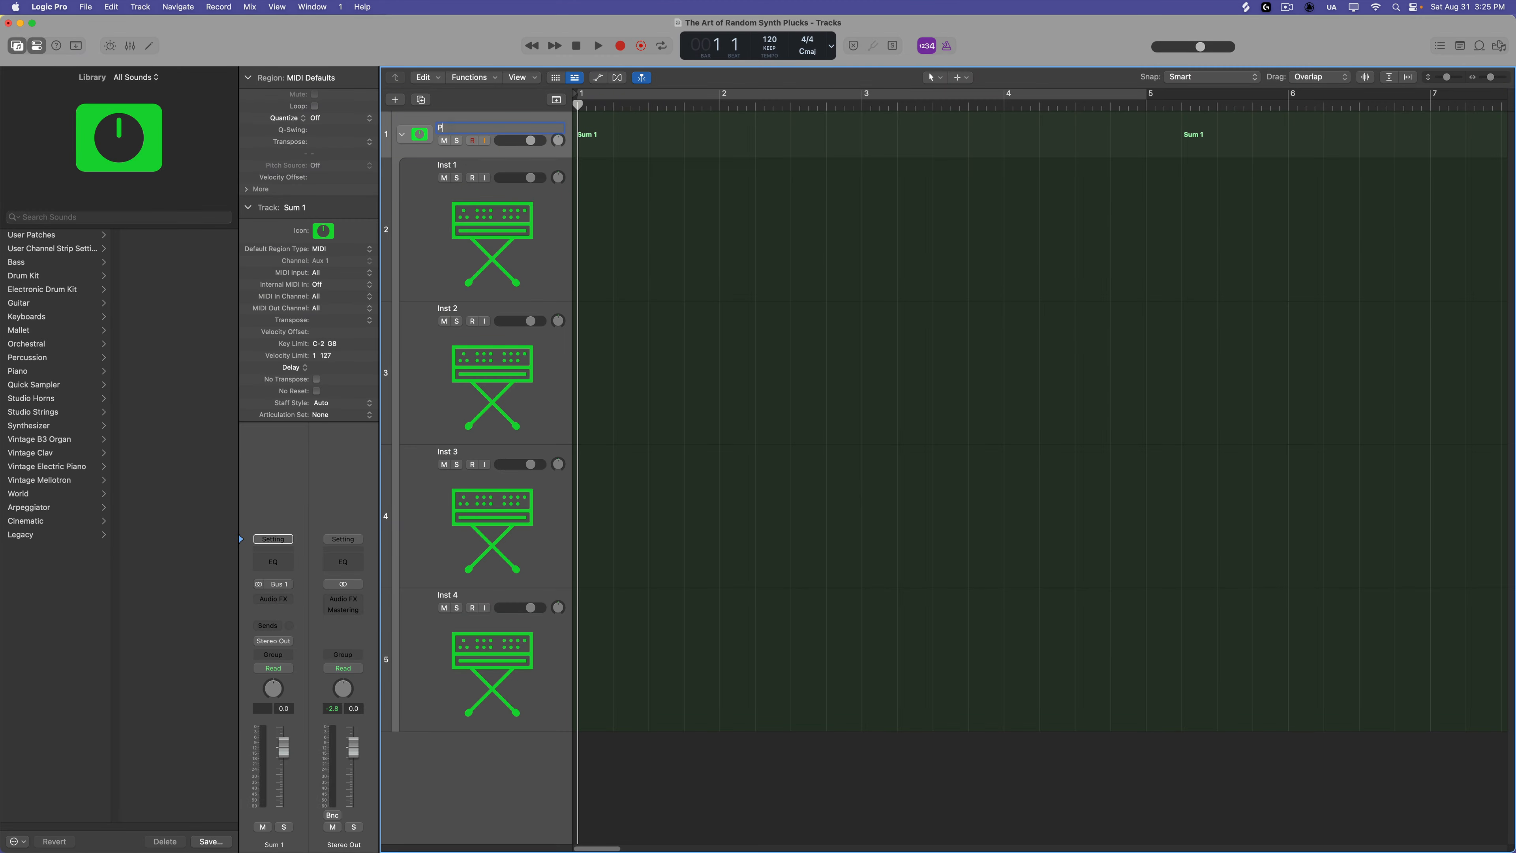
{"action": "type", "text": "lucks"}
{"action": "key", "text": "Return"}
Step: Make the Plucks stack track taller, expand its subtracks, and reduce the vertical zoom until all five tracks fit
{"action": "left_click", "coordinate": [402, 134]}
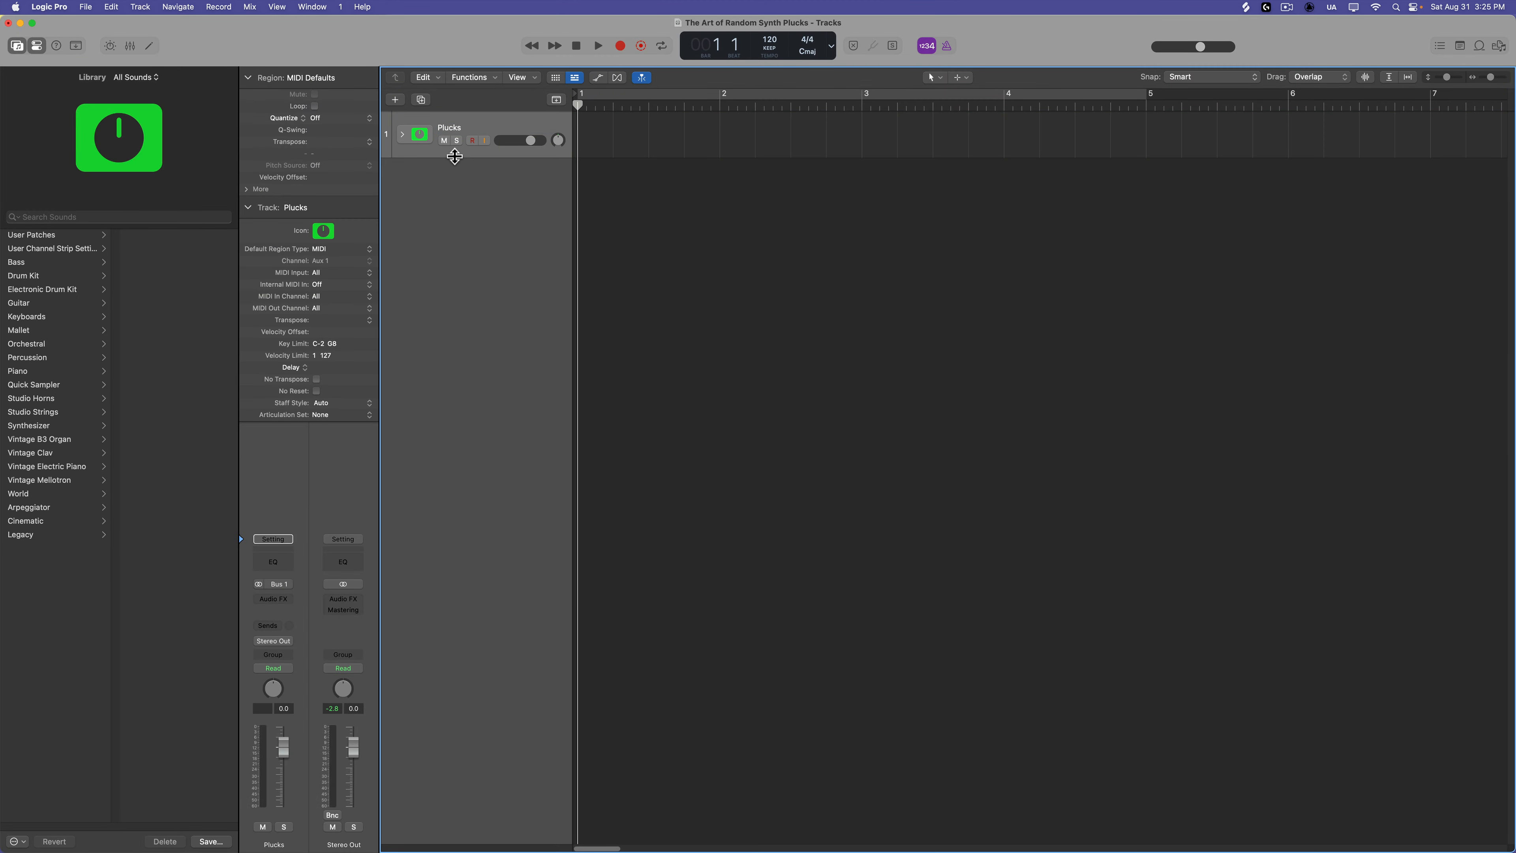
{"action": "left_click_drag", "start_coordinate": [451, 156], "coordinate": [468, 379]}
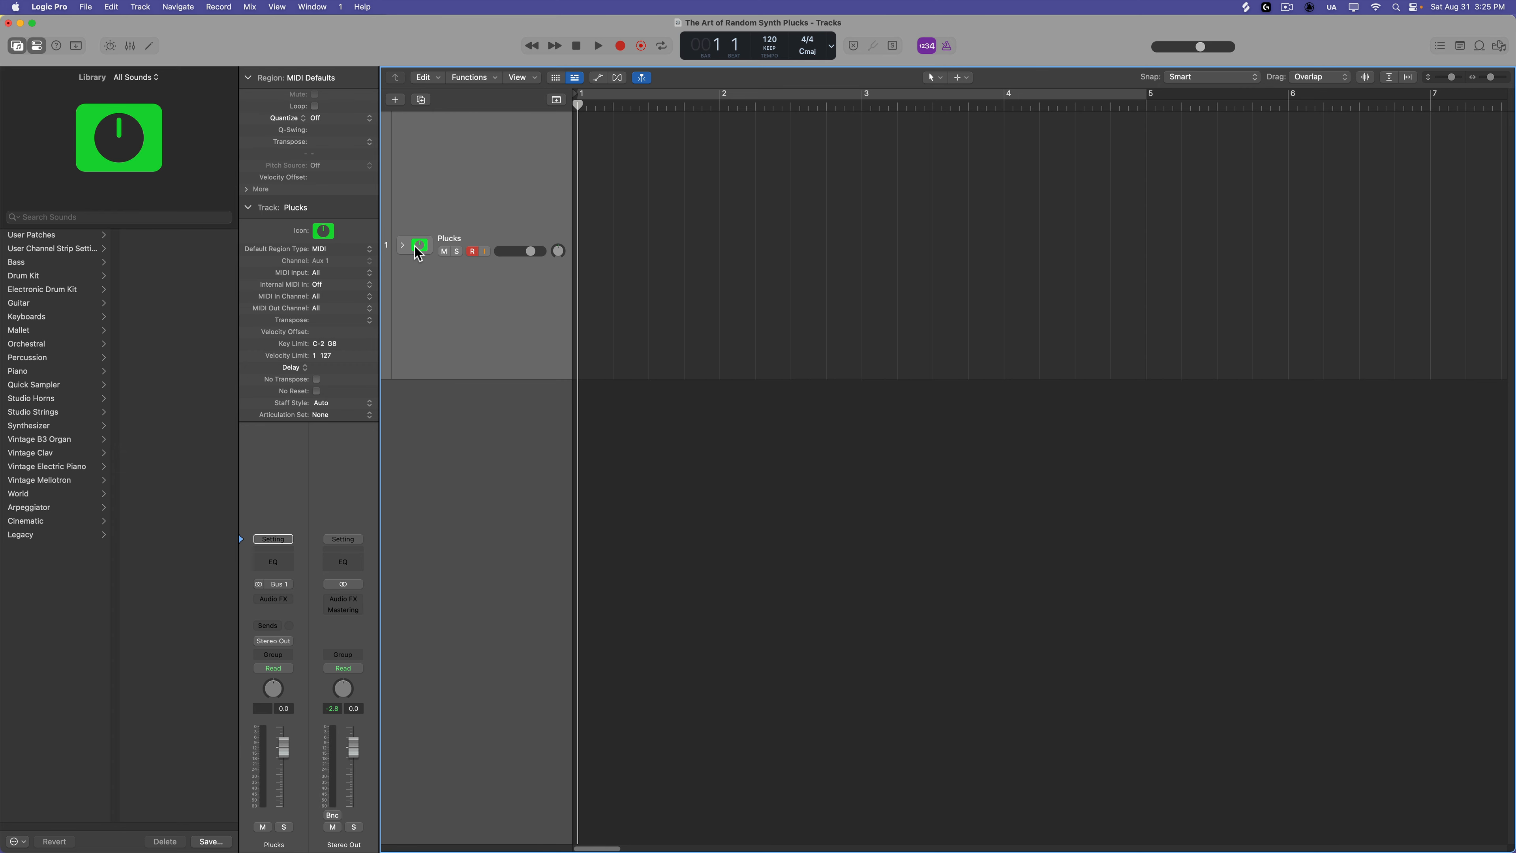
{"action": "left_click", "coordinate": [401, 244]}
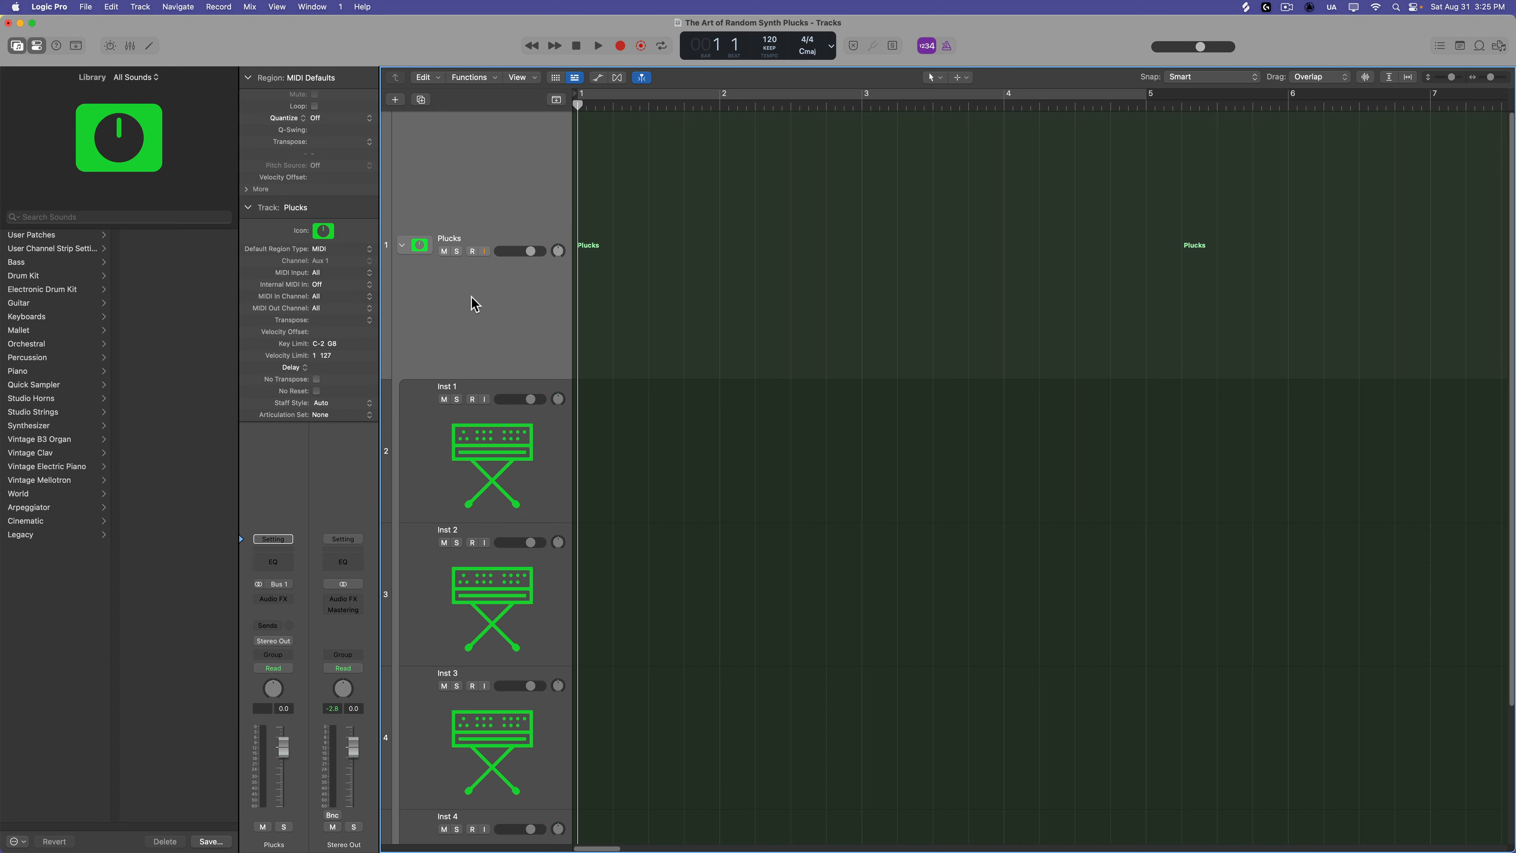
{"action": "key", "text": "super+Up"}
{"action": "key", "text": "super+Up"}
{"action": "key", "text": "super+Up"}
{"action": "key", "text": "super+Up"}
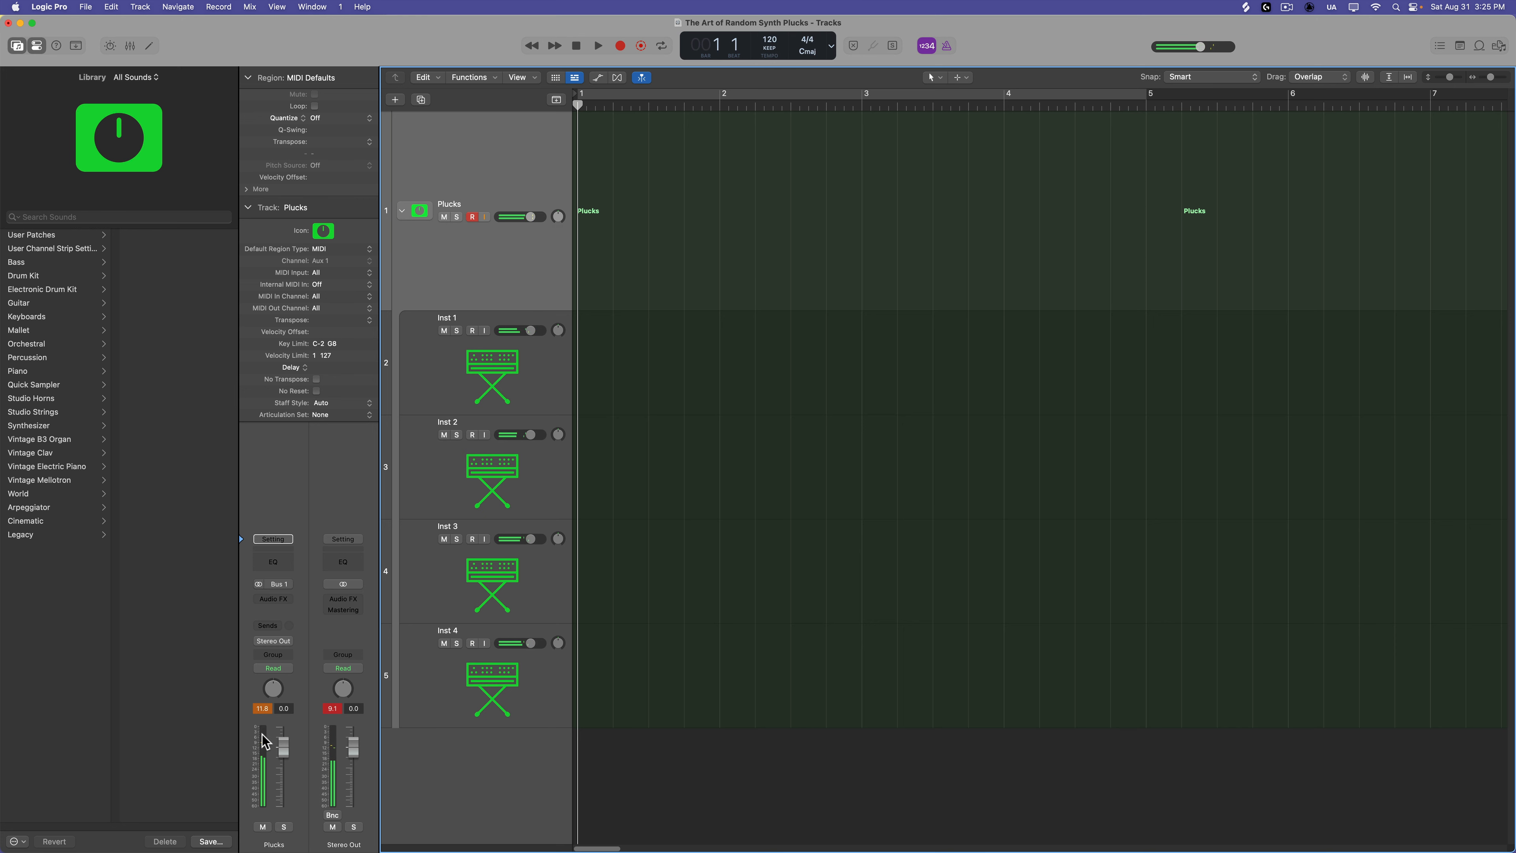
Step: Lower the volumes of Inst 1 to Inst 4 together to -7.2 dB and switch their panning to Stereo Pan
{"action": "left_click", "coordinate": [501, 377]}
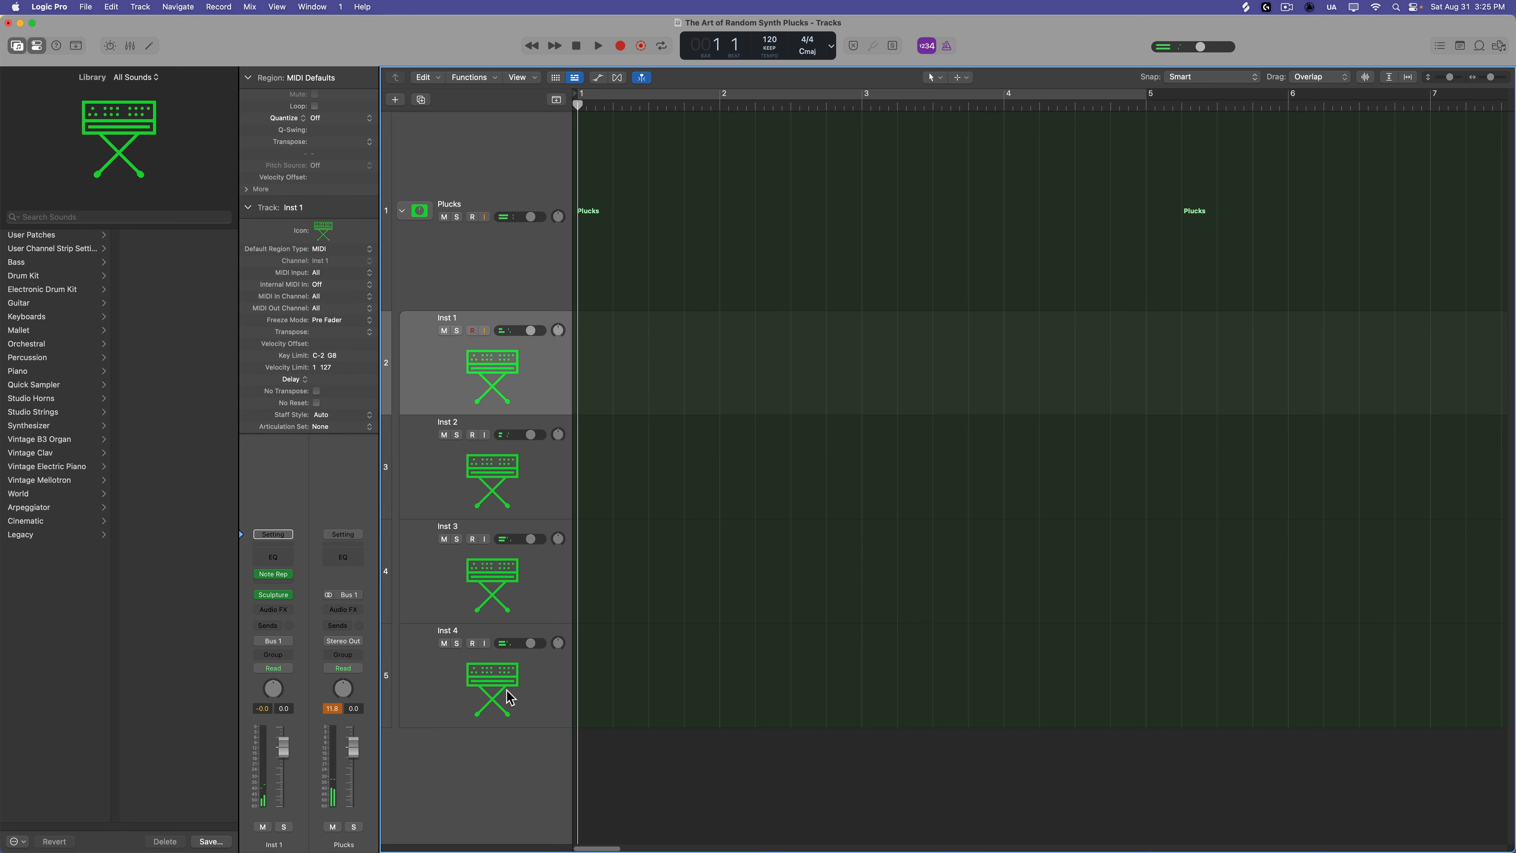
{"action": "left_click", "coordinate": [510, 696], "text": "shift"}
{"action": "left_click_drag", "start_coordinate": [526, 642], "coordinate": [518, 642]}
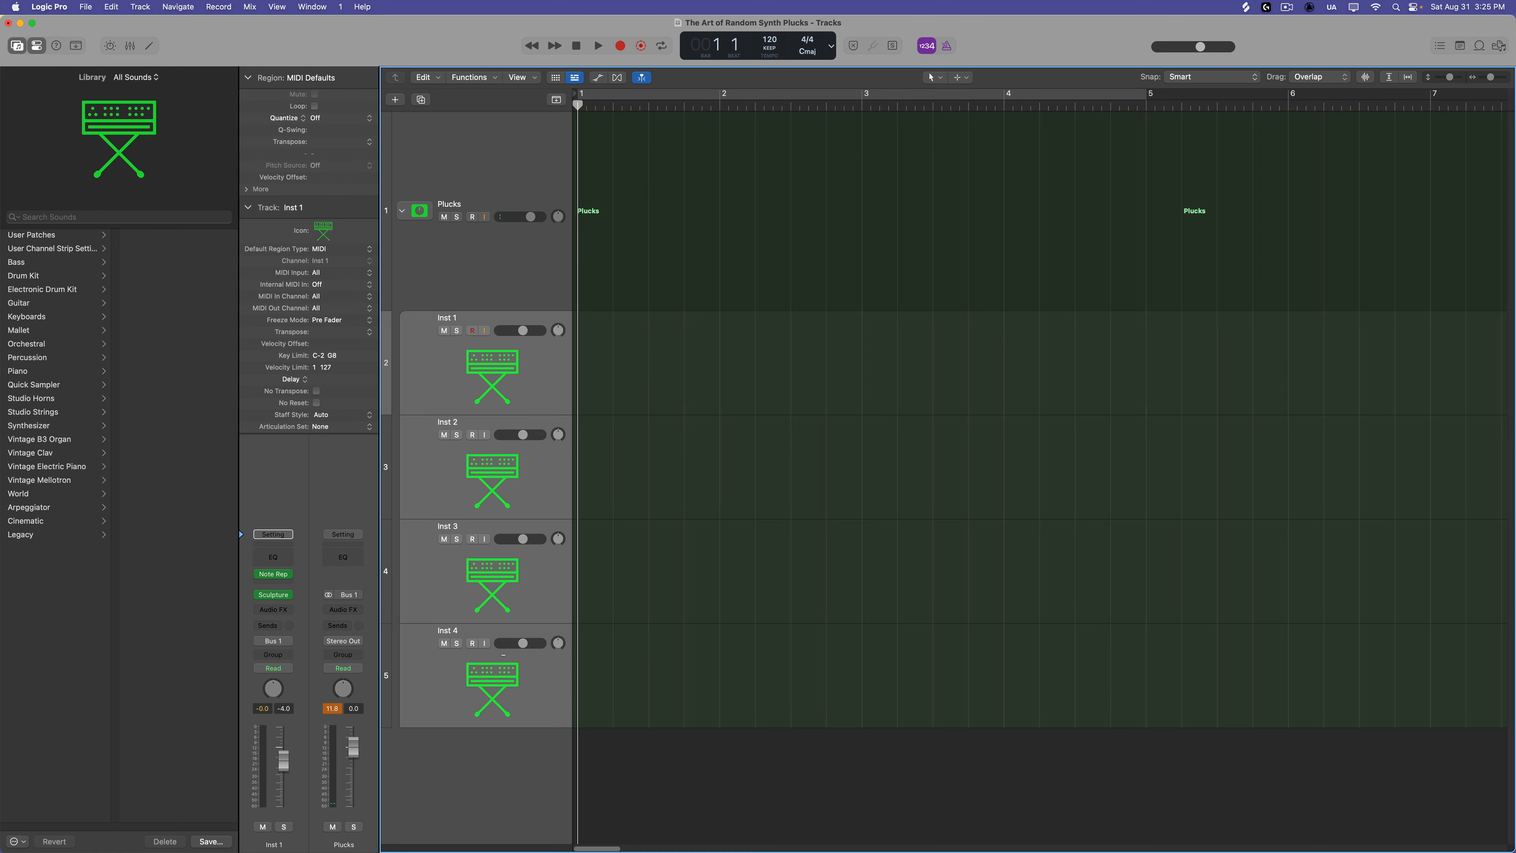
{"action": "left_click_drag", "start_coordinate": [518, 642], "coordinate": [515, 642]}
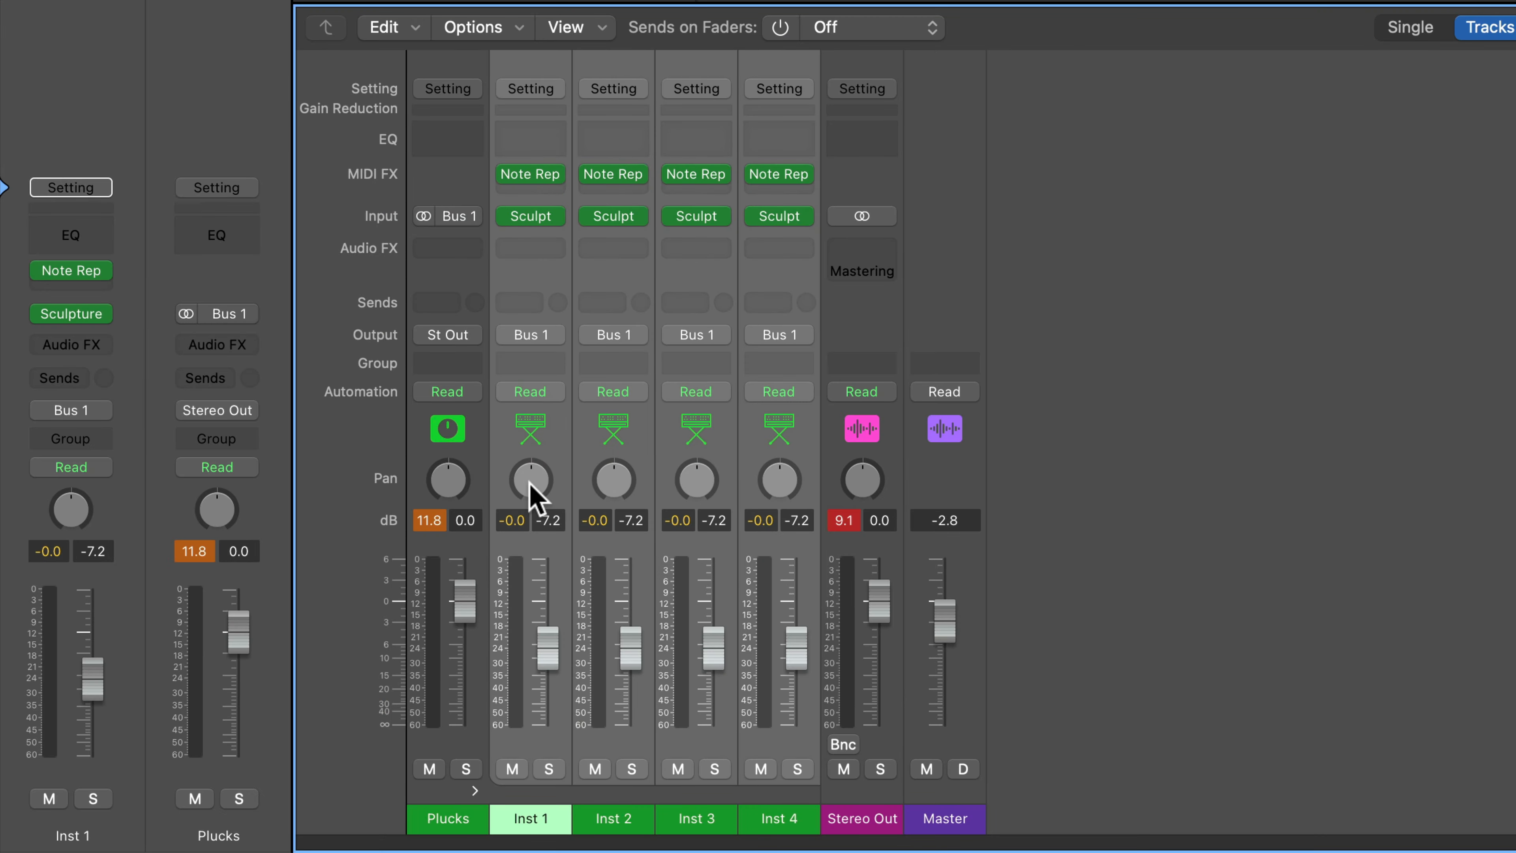
{"action": "right_click", "coordinate": [529, 481]}
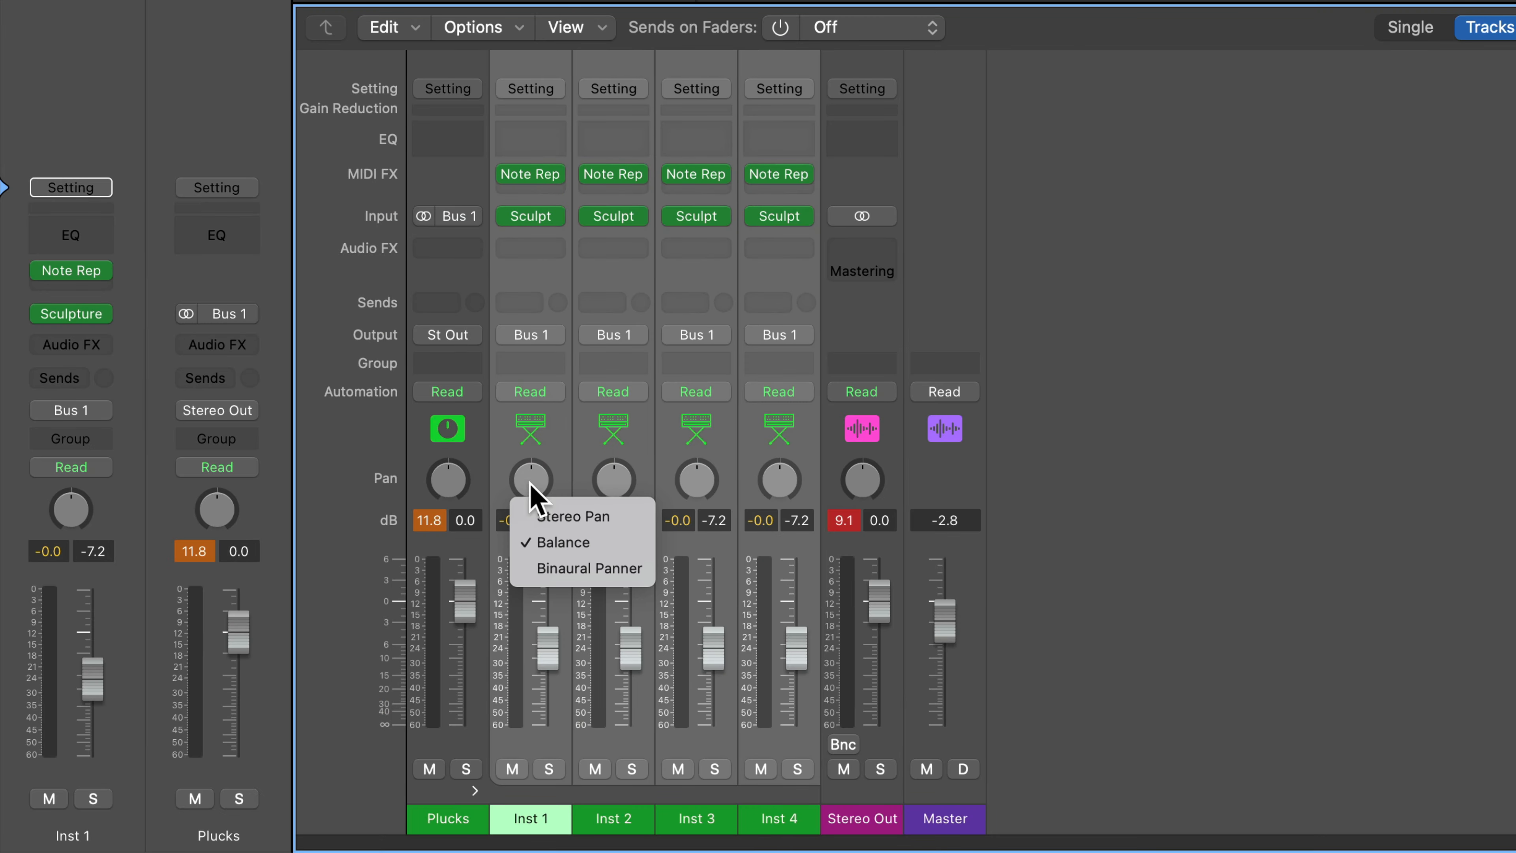
{"action": "left_click", "coordinate": [537, 513]}
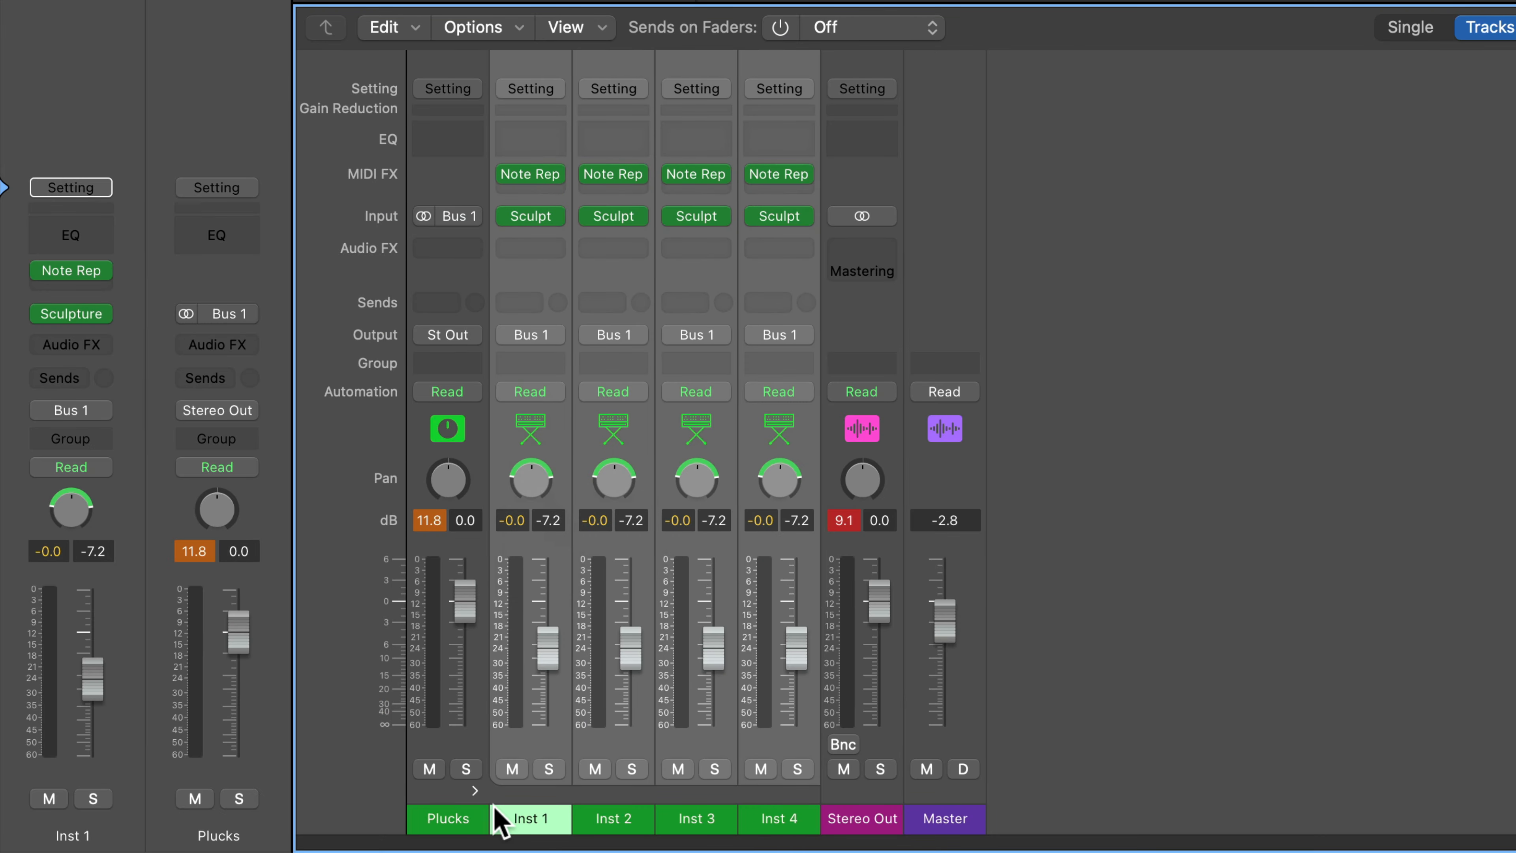
Step: Narrow Inst 1's stereo spread, pan Inst 2 to -45 and Inst 3 to +43, and widen Inst 4's spread fully
{"action": "left_click", "coordinate": [519, 816]}
{"action": "left_click_drag", "start_coordinate": [514, 476], "coordinate": [526, 436]}
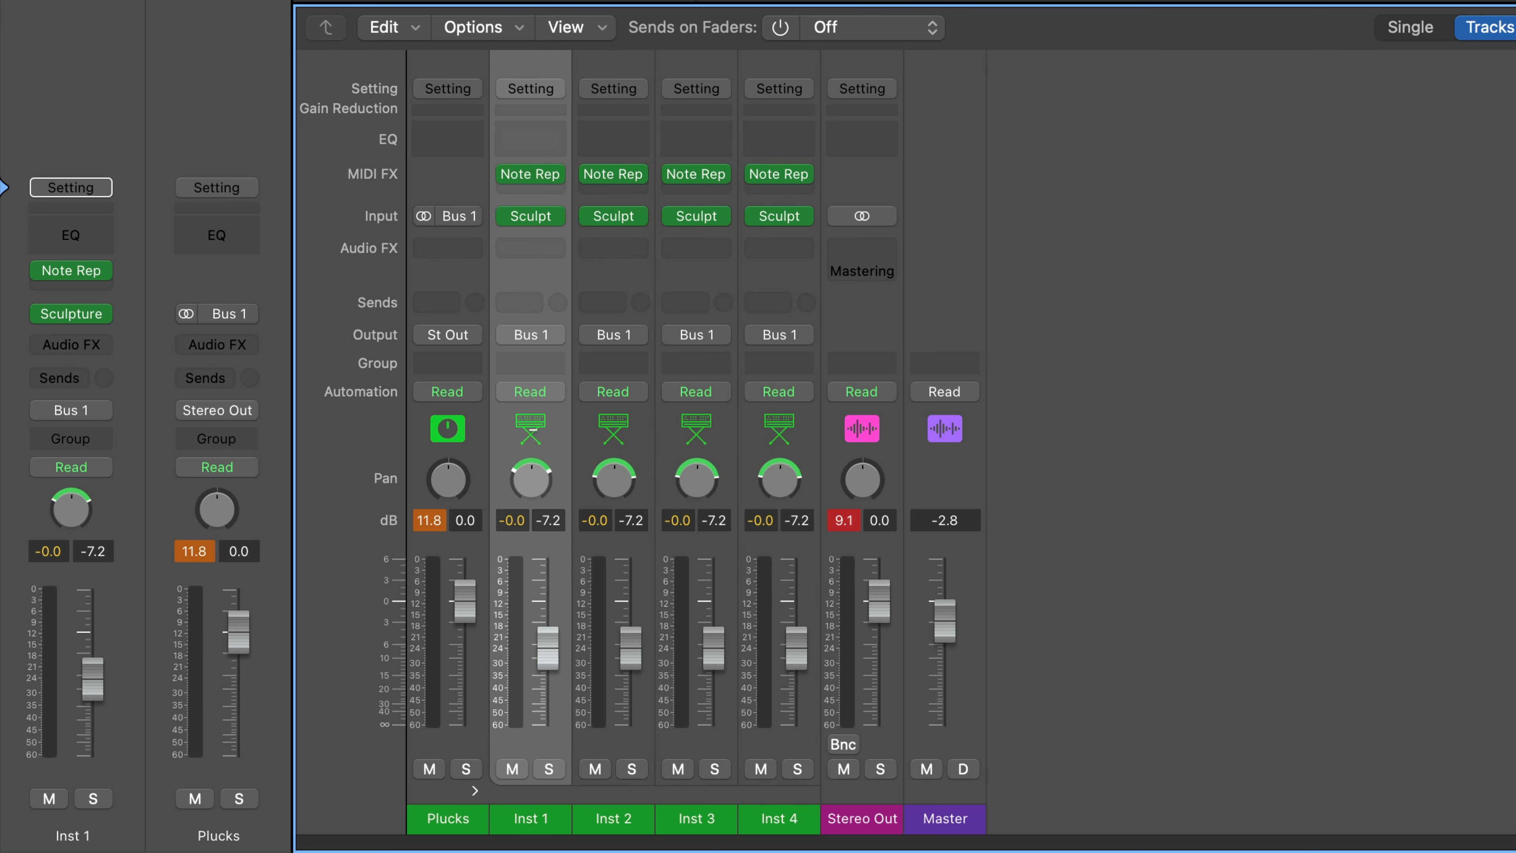
{"action": "left_click_drag", "start_coordinate": [606, 490], "coordinate": [606, 459]}
{"action": "left_click_drag", "start_coordinate": [693, 487], "coordinate": [779, 454]}
{"action": "left_click_drag", "start_coordinate": [757, 307], "coordinate": [768, 470]}
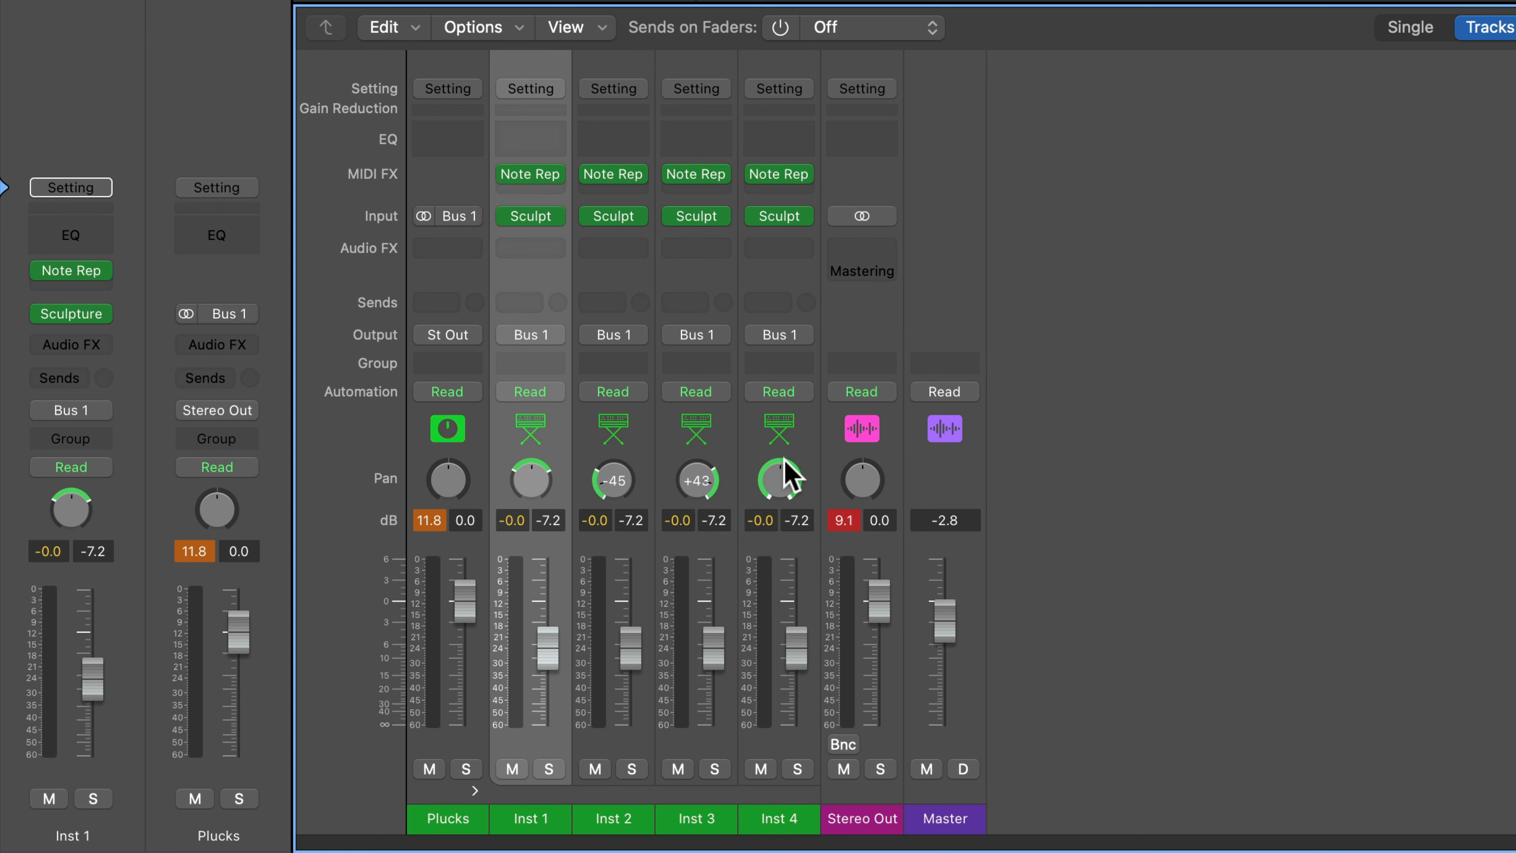
{"action": "mouse_move", "coordinate": [783, 458]}
{"action": "left_mouse_down"}
{"action": "mouse_move", "coordinate": [759, 275]}
{"action": "mouse_move", "coordinate": [762, 460]}
{"action": "left_mouse_up"}
{"action": "left_click", "coordinate": [441, 522]}
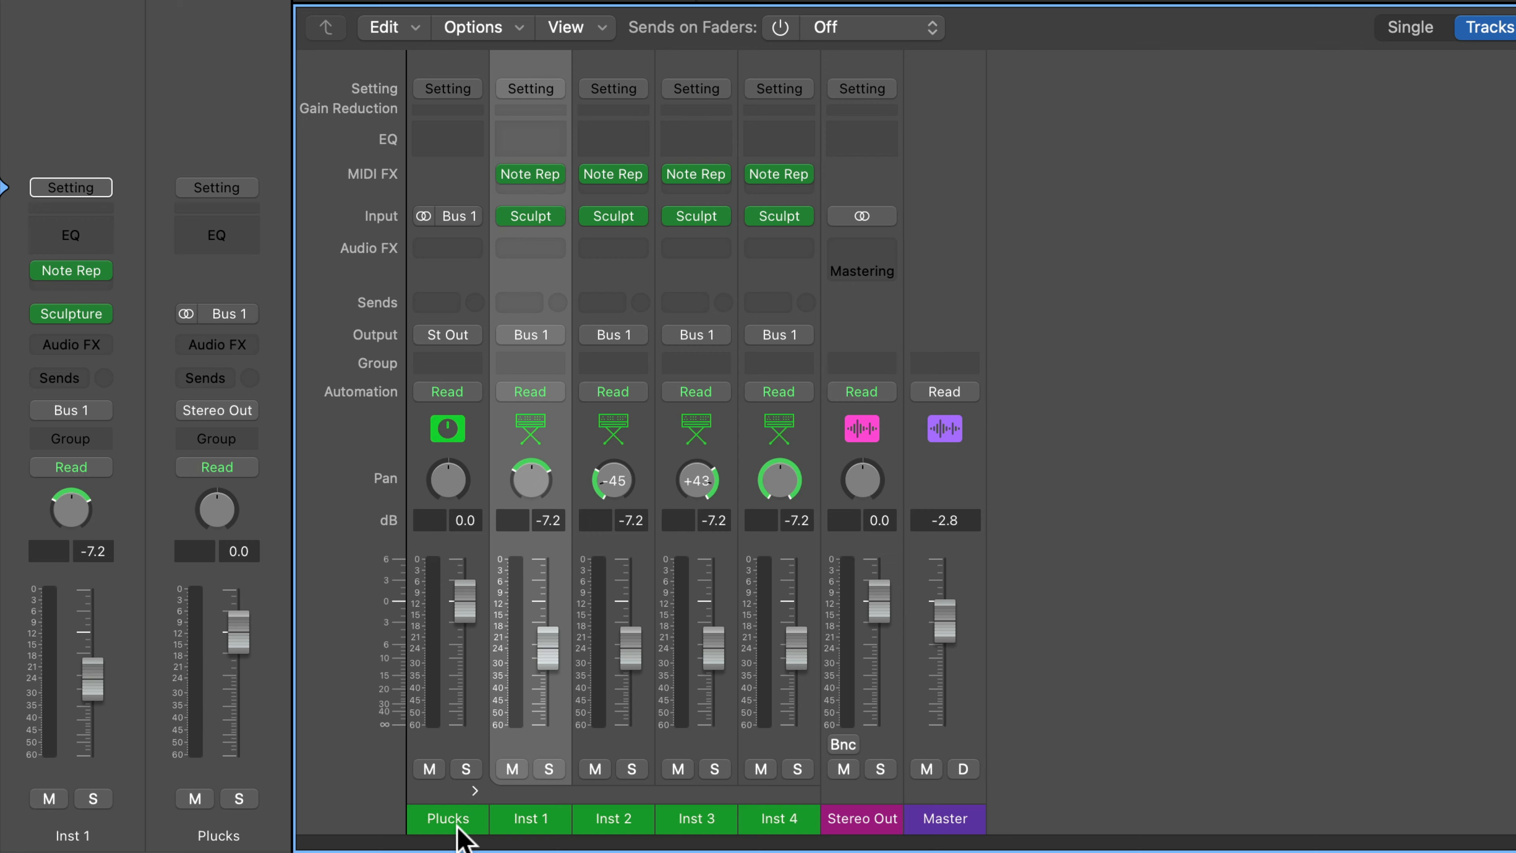
{"action": "left_click", "coordinate": [449, 824]}
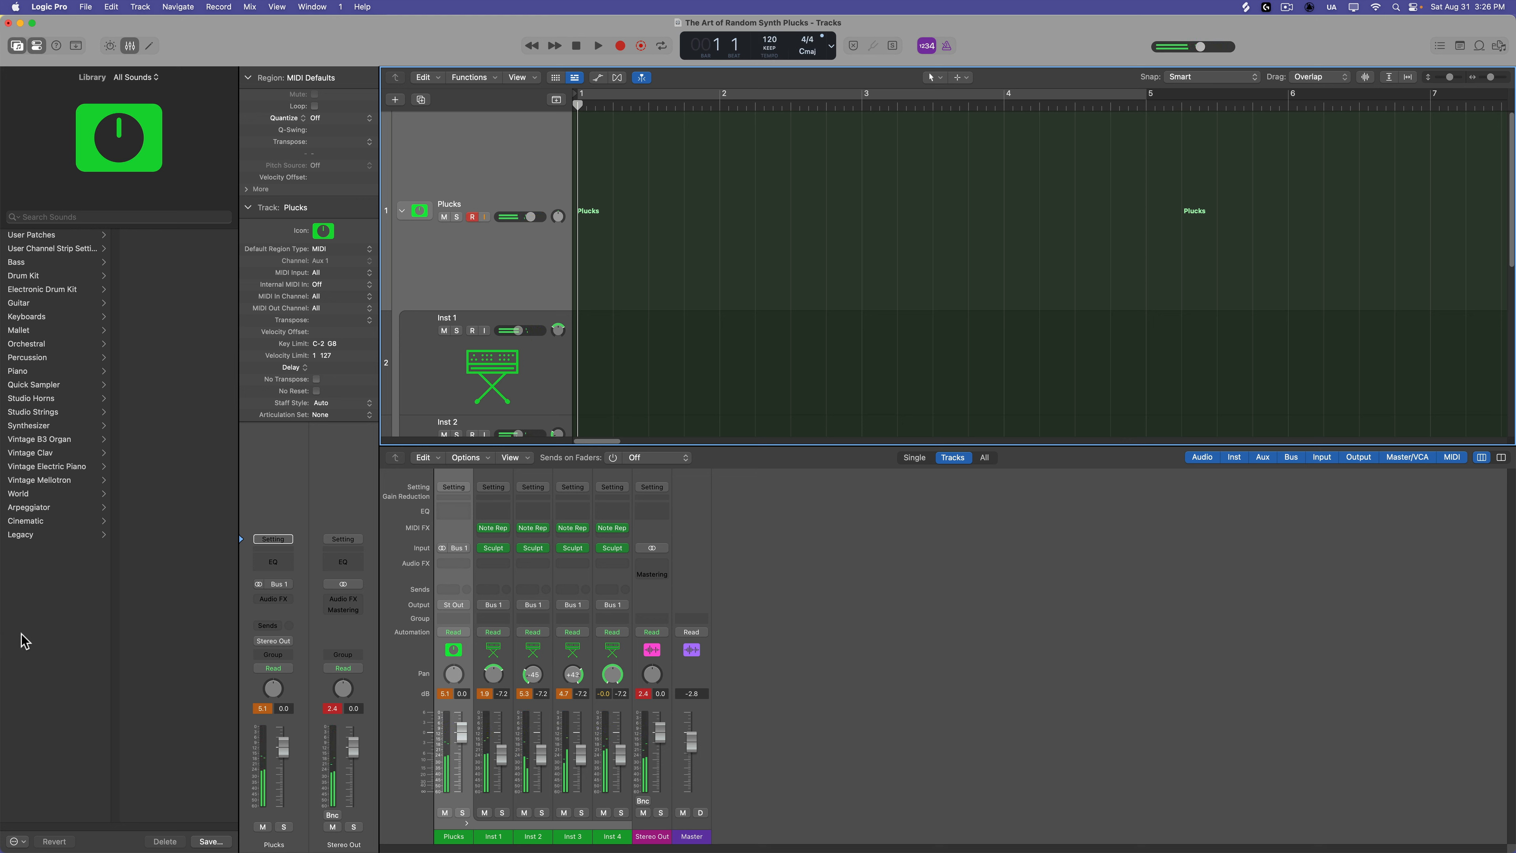
Step: Reduce the output level of Inst 1's Sculpture, copy it onto Inst 2, Inst 3 and Inst 4, and reset the peak meters
{"action": "left_click", "coordinate": [493, 547]}
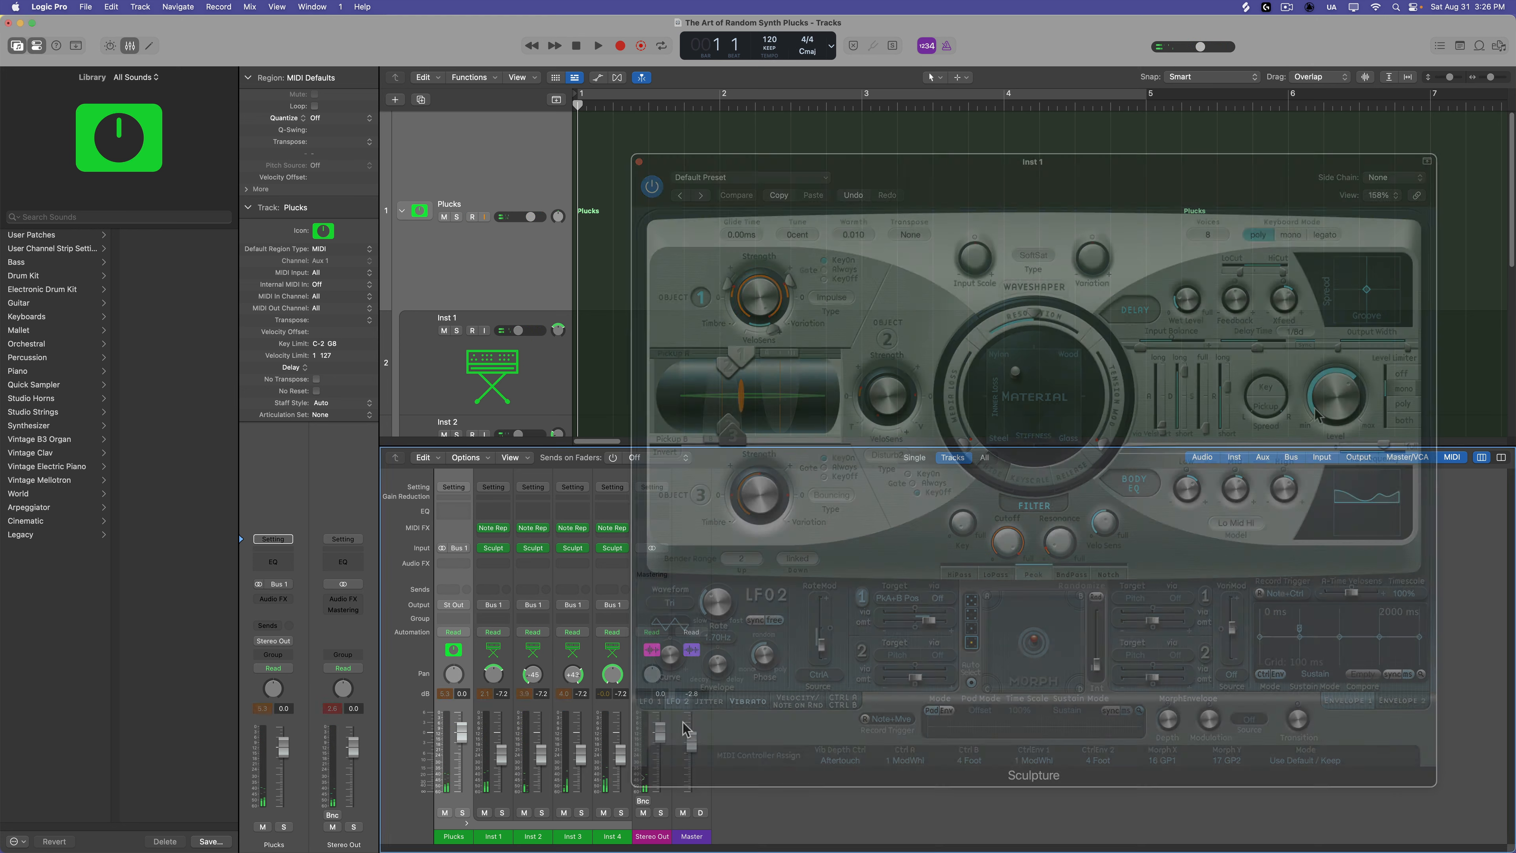
{"action": "left_click_drag", "start_coordinate": [1338, 408], "coordinate": [1339, 411]}
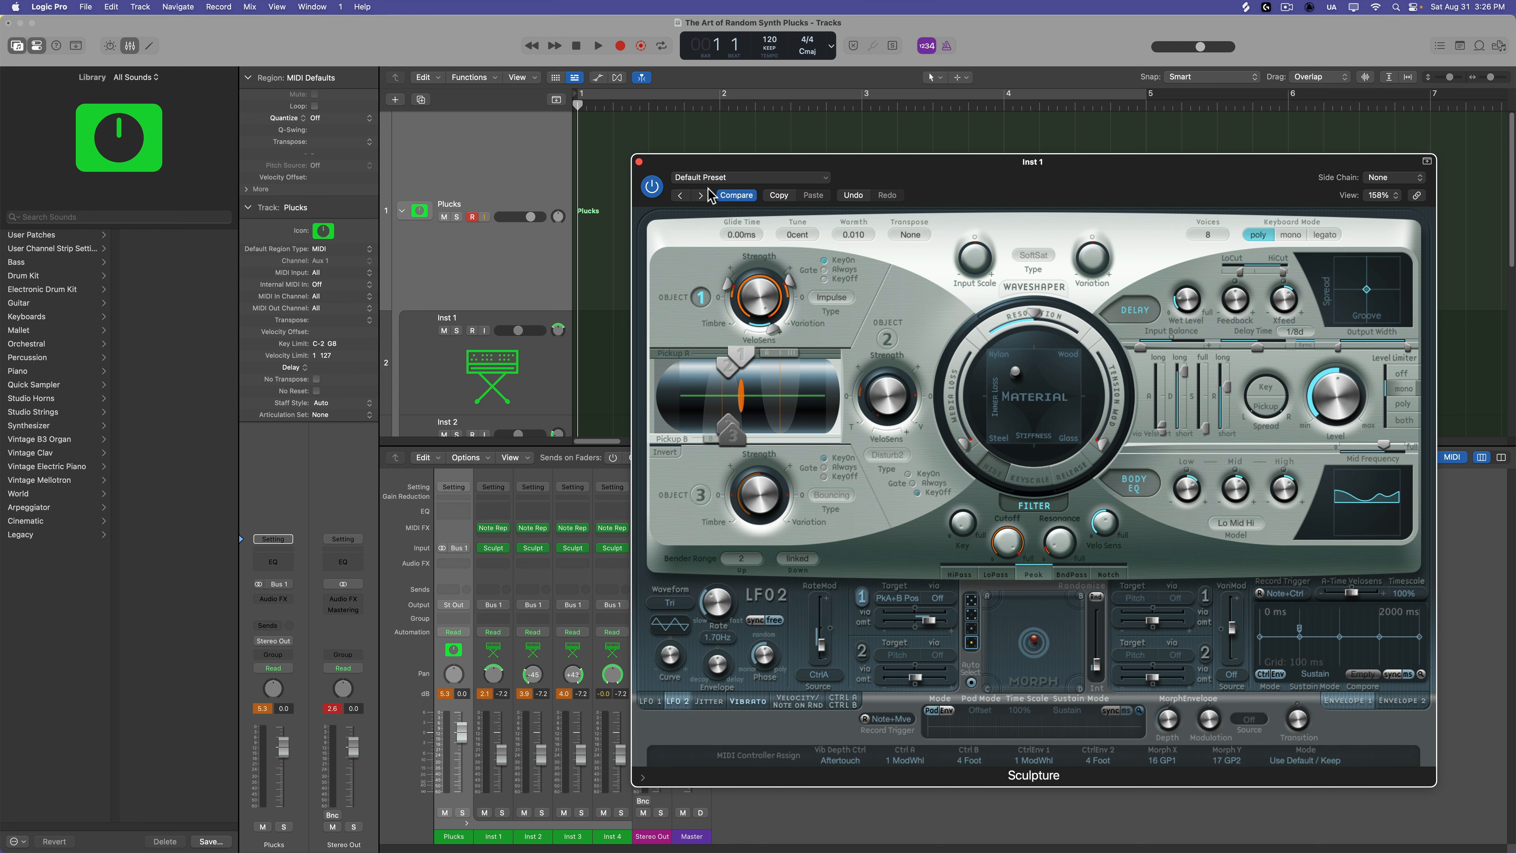
{"action": "left_click", "coordinate": [639, 161]}
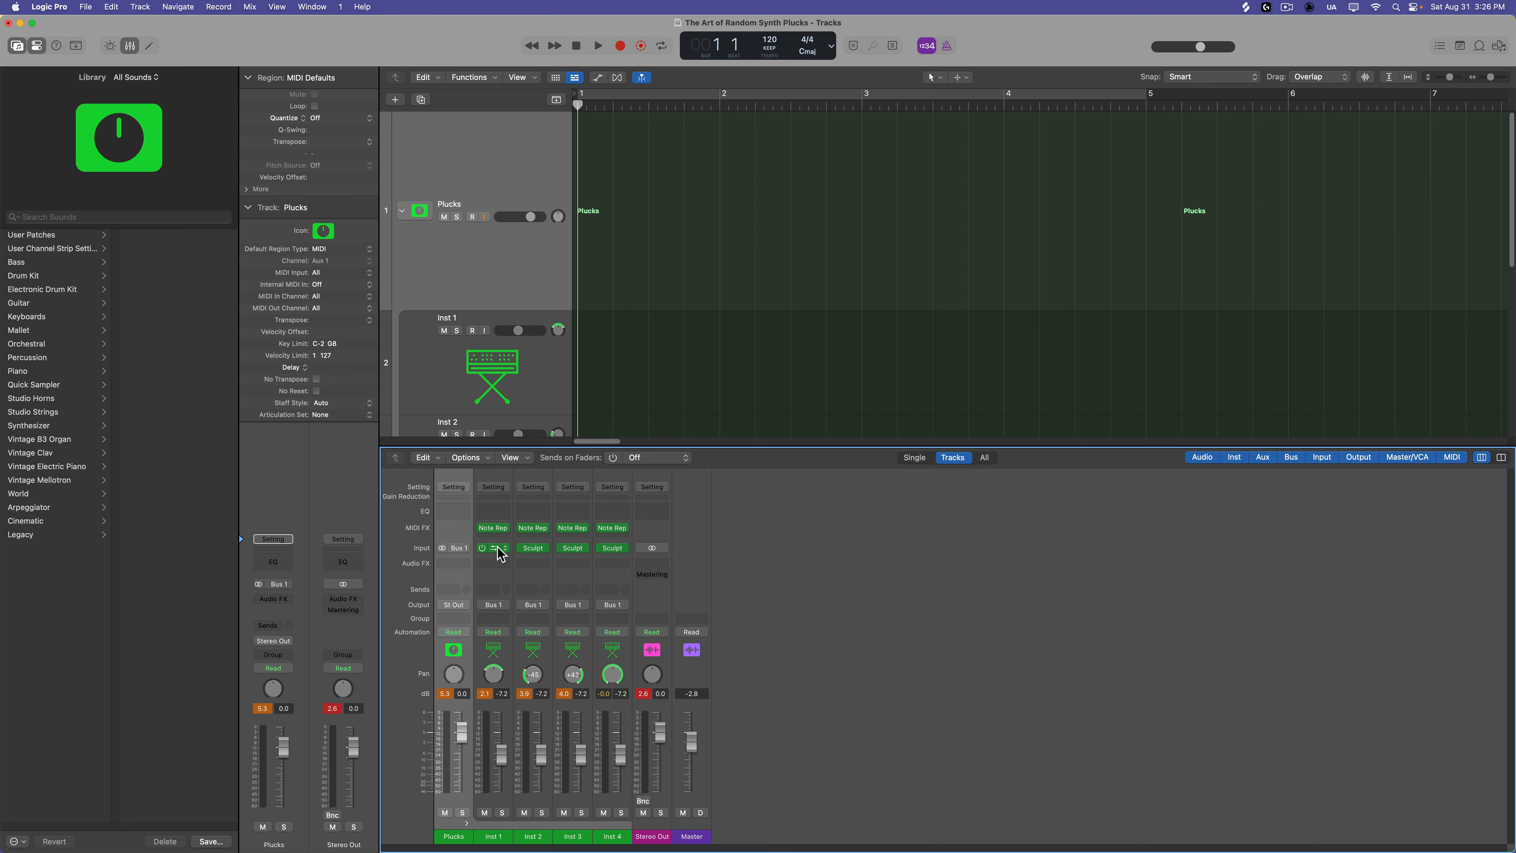
{"action": "left_click_drag", "start_coordinate": [540, 548], "coordinate": [611, 556]}
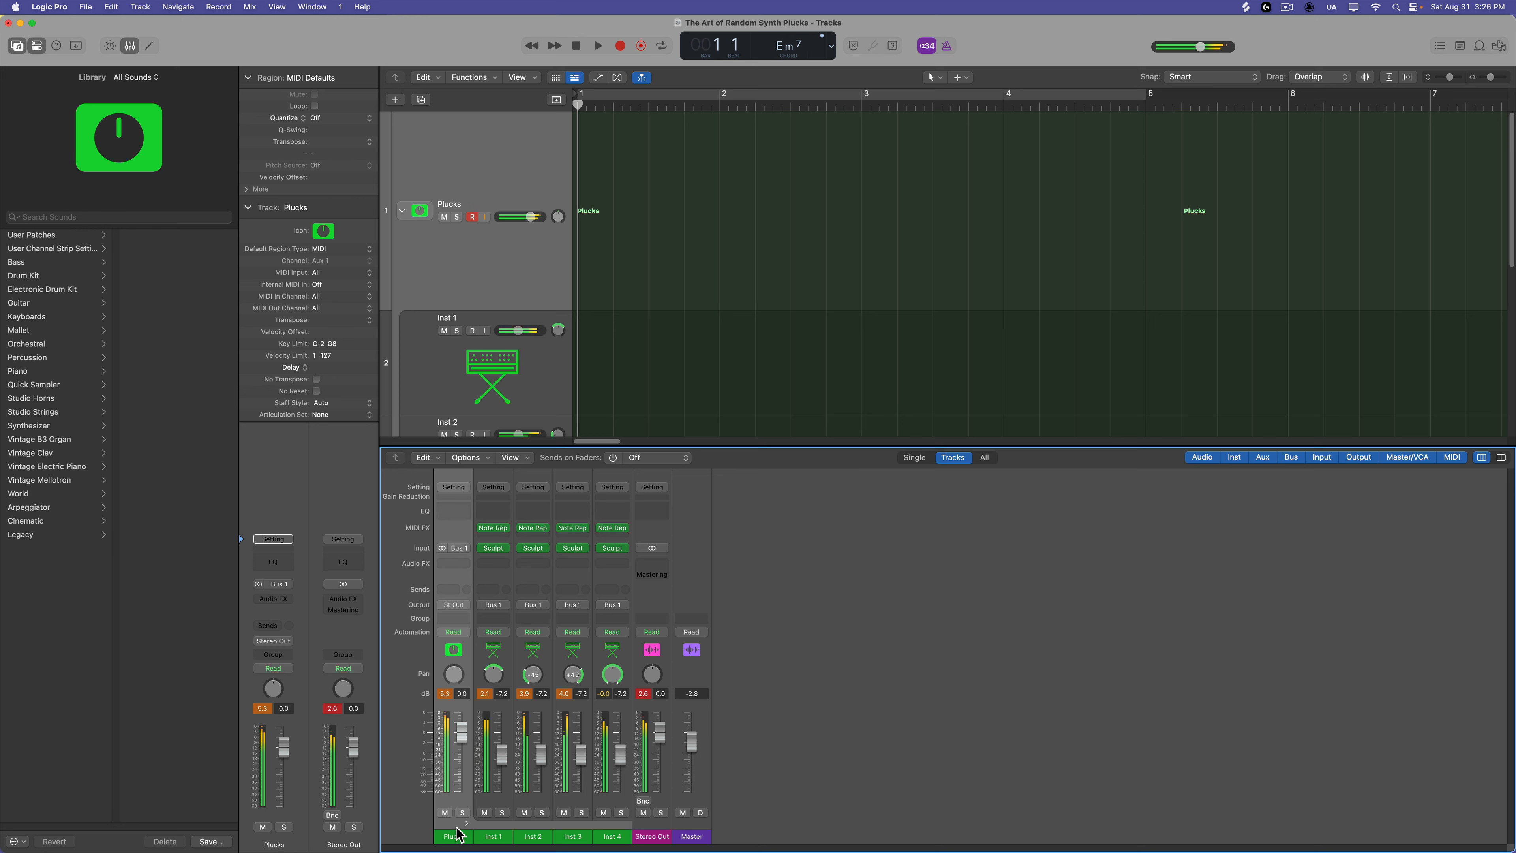
{"action": "left_click", "coordinate": [445, 694]}
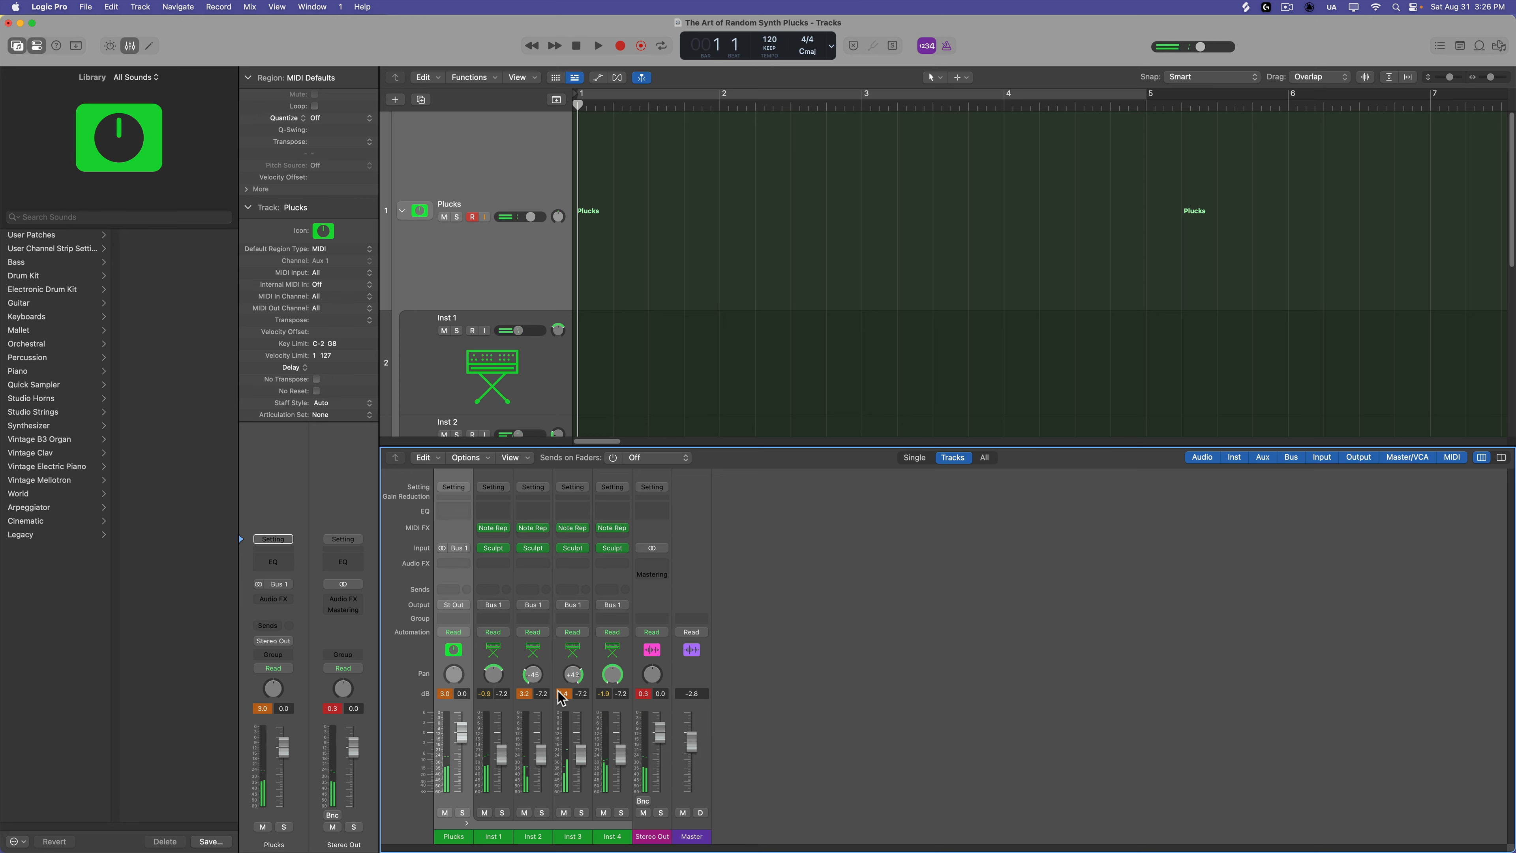
Step: Vary Sculpture's material with Inner Loss 0.71 and Stiffness 0.47 on Inst 2, and Inner Loss 0.72 and Stiffness 0.33 on Inst 3
{"action": "left_click", "coordinate": [533, 548]}
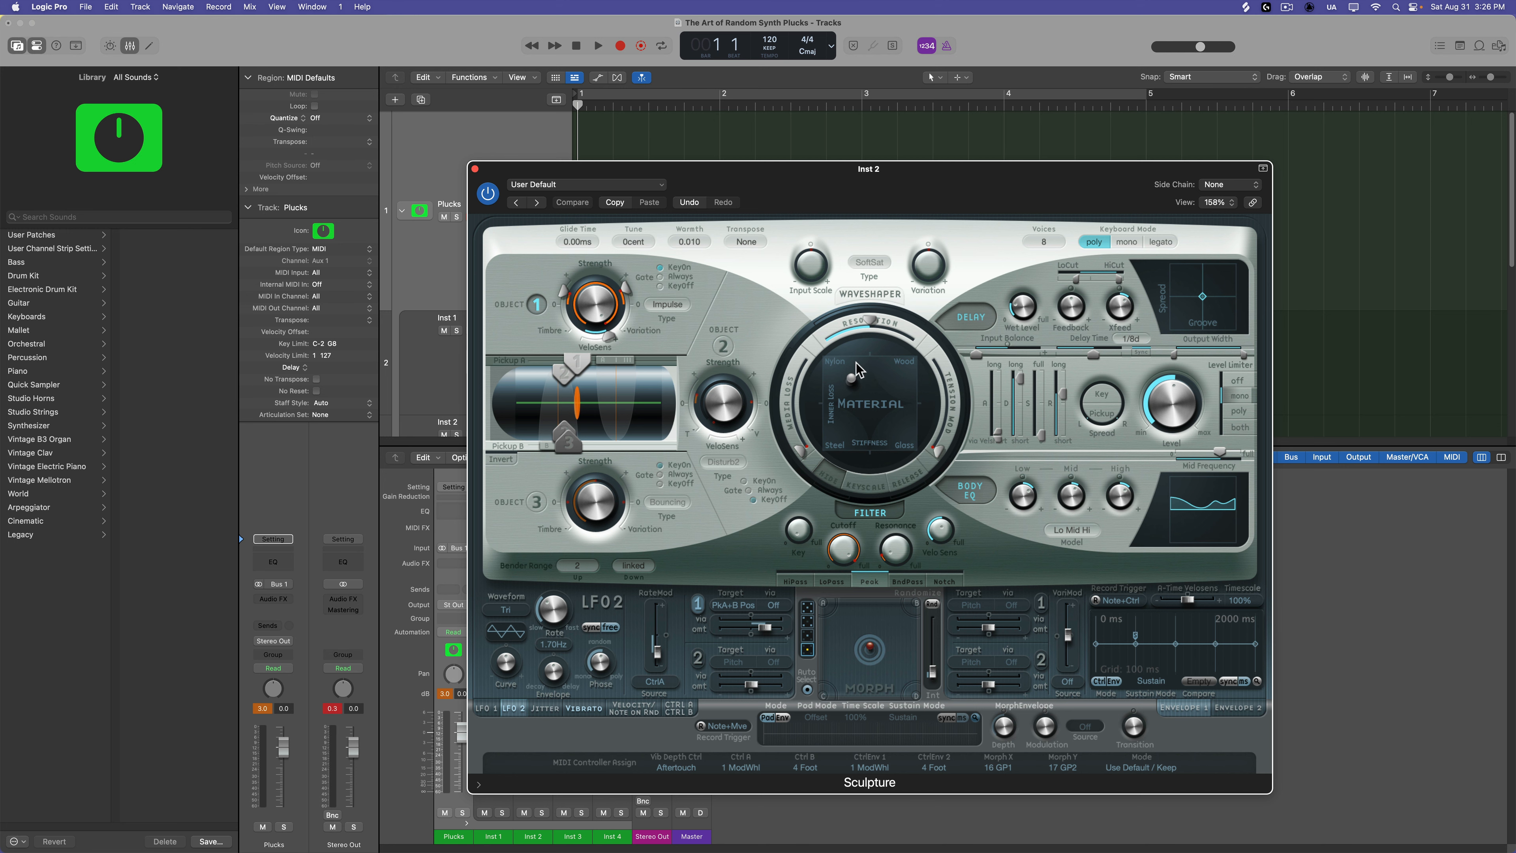
{"action": "left_click_drag", "start_coordinate": [850, 379], "coordinate": [865, 381]}
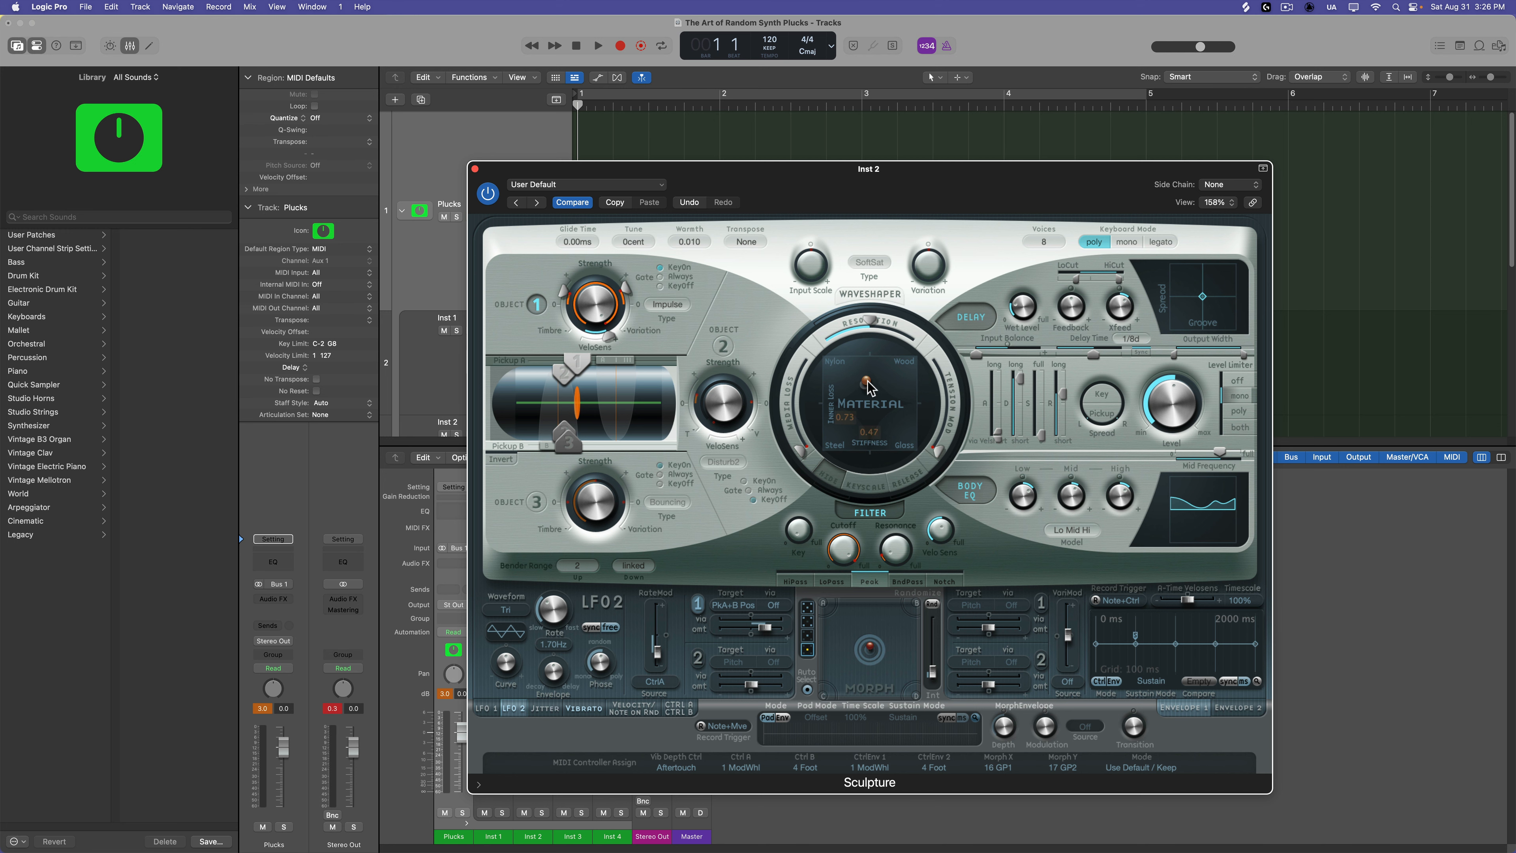
{"action": "left_click", "coordinate": [475, 170]}
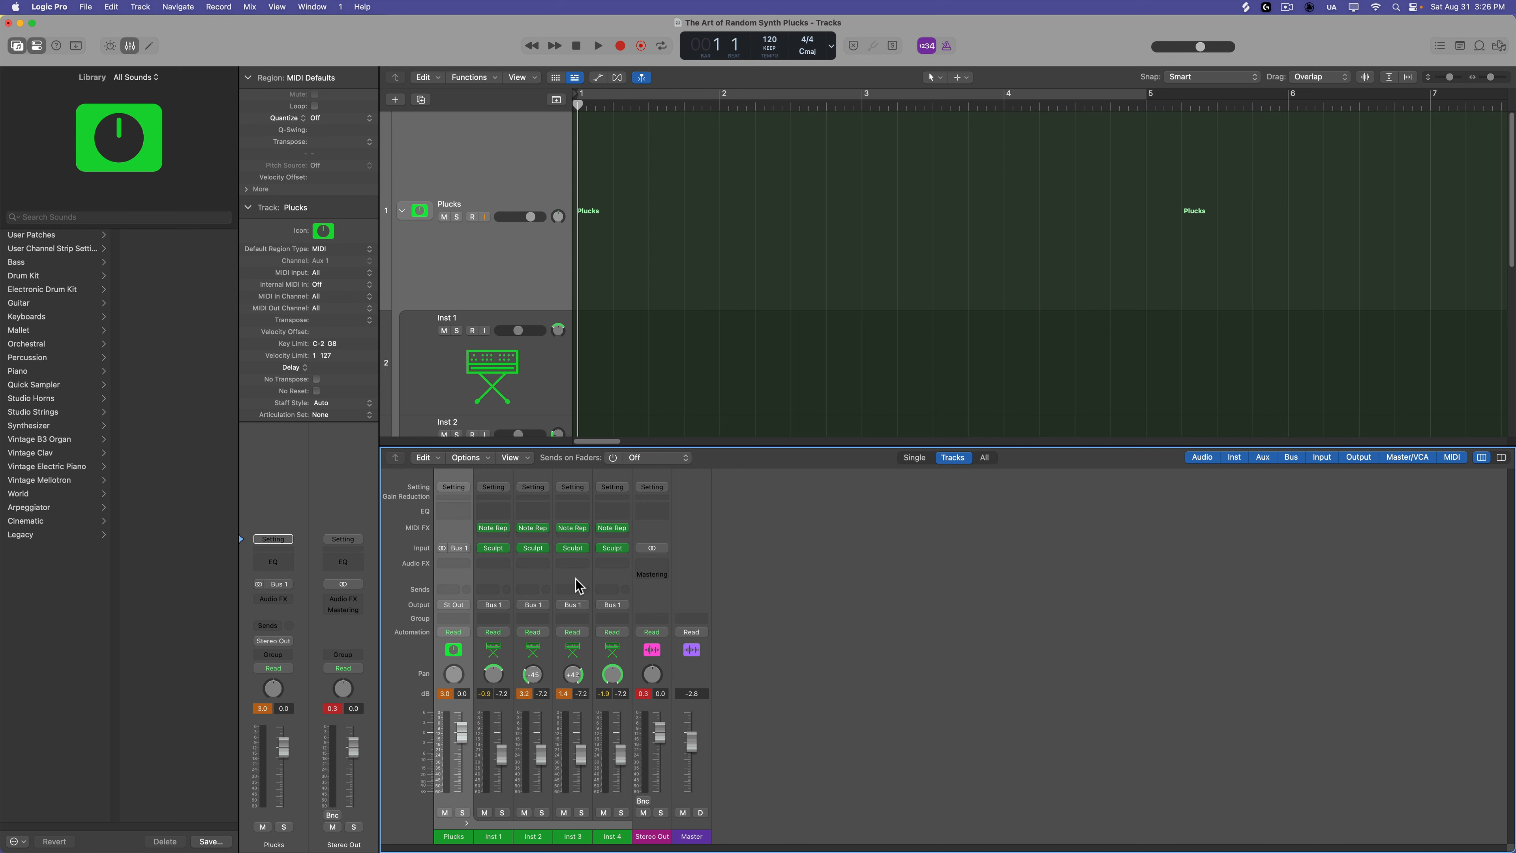
{"action": "left_click", "coordinate": [575, 548]}
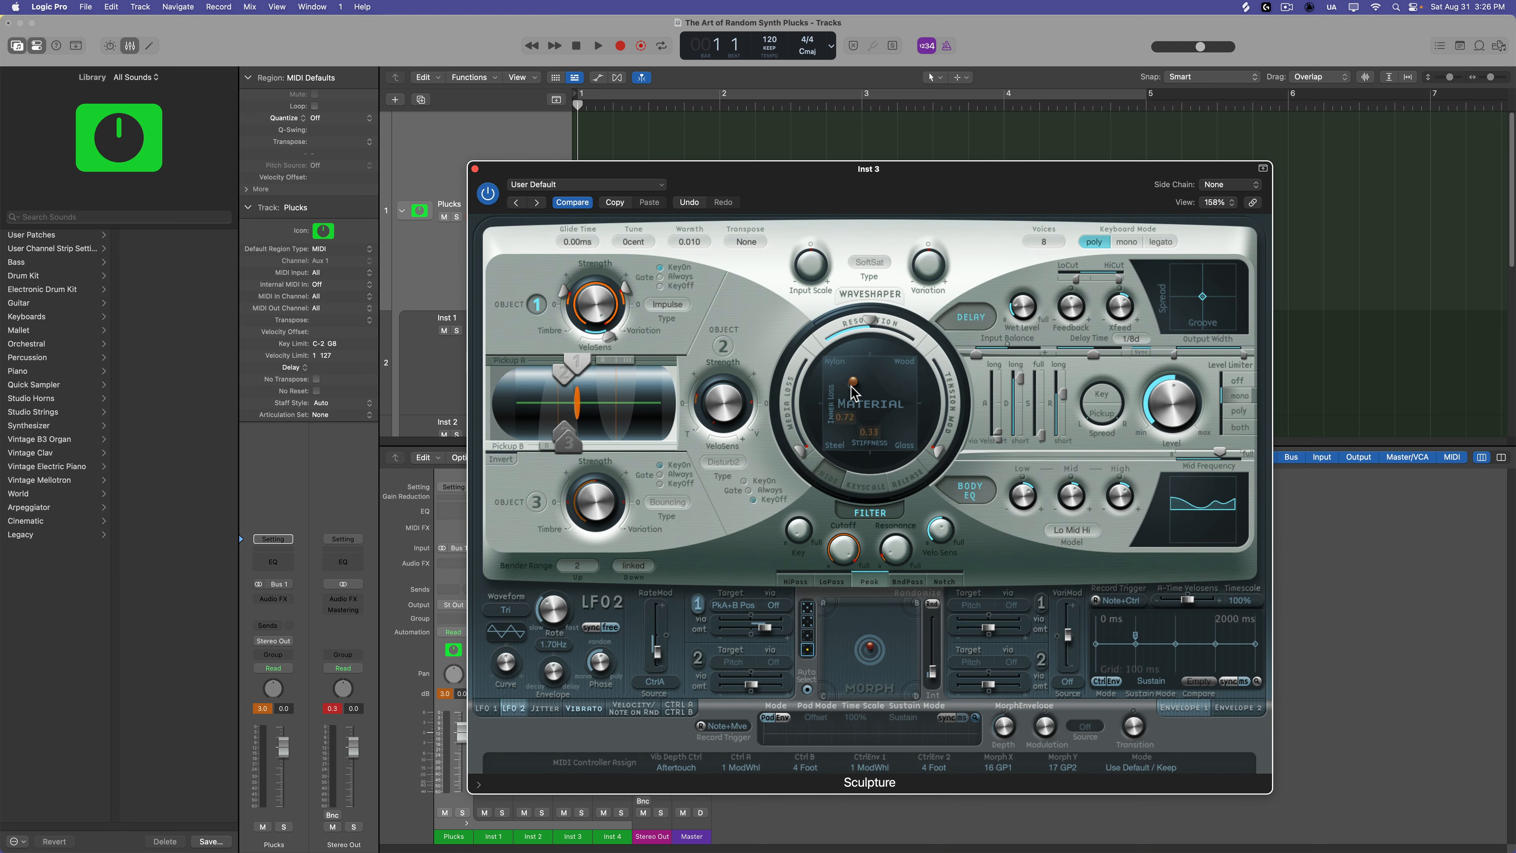
{"action": "left_click", "coordinate": [476, 169]}
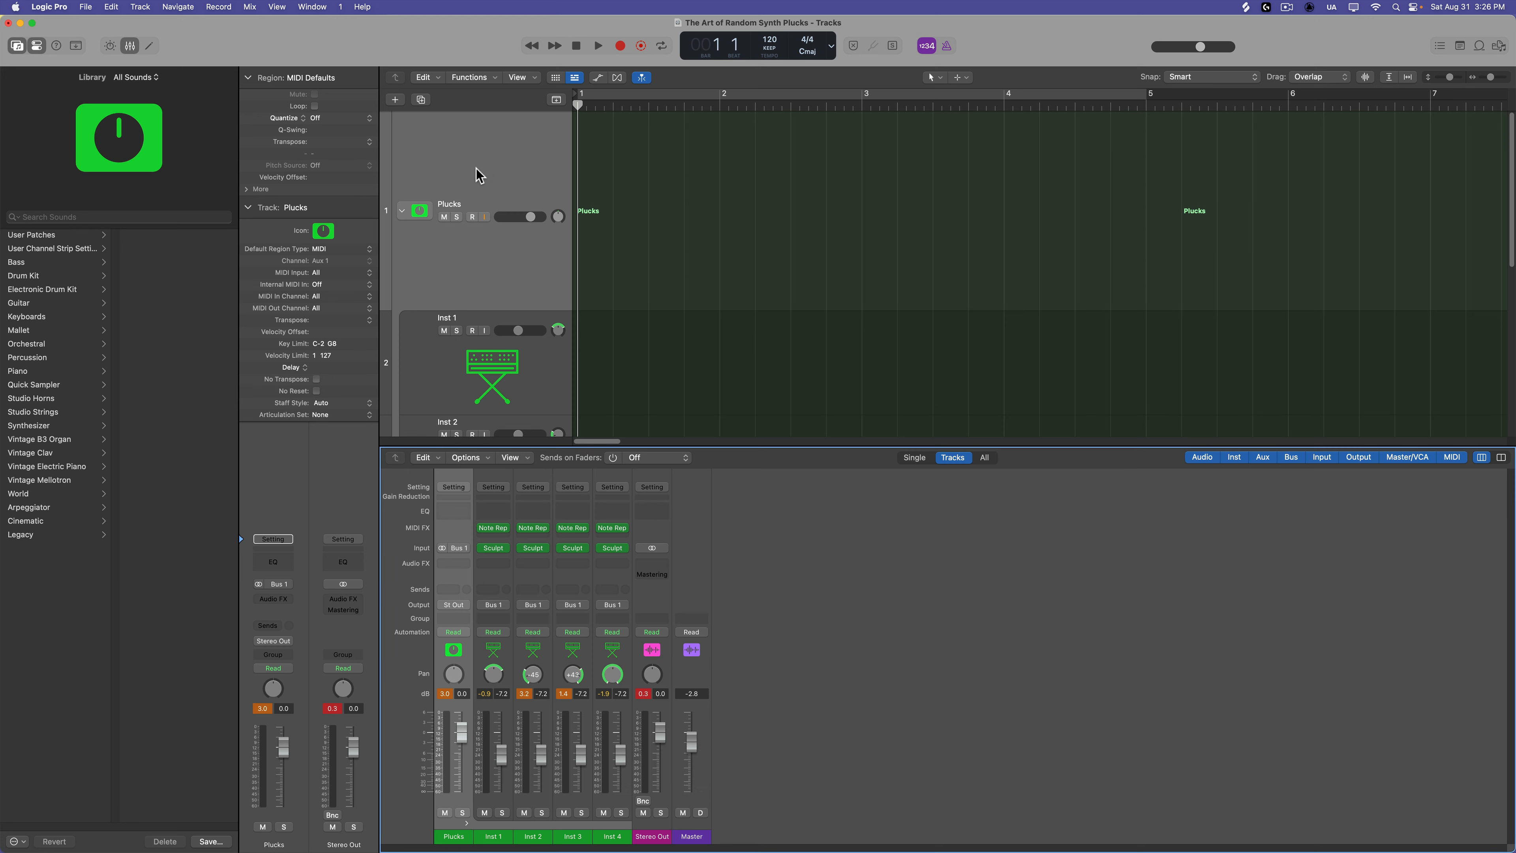
Step: Shift Inst 4's Sculpture material slightly toward the centre, and set volumes to -5.9 dB on Inst 1 and Inst 4, -10.3 dB on Inst 2 and Inst 3
{"action": "left_click", "coordinate": [615, 546]}
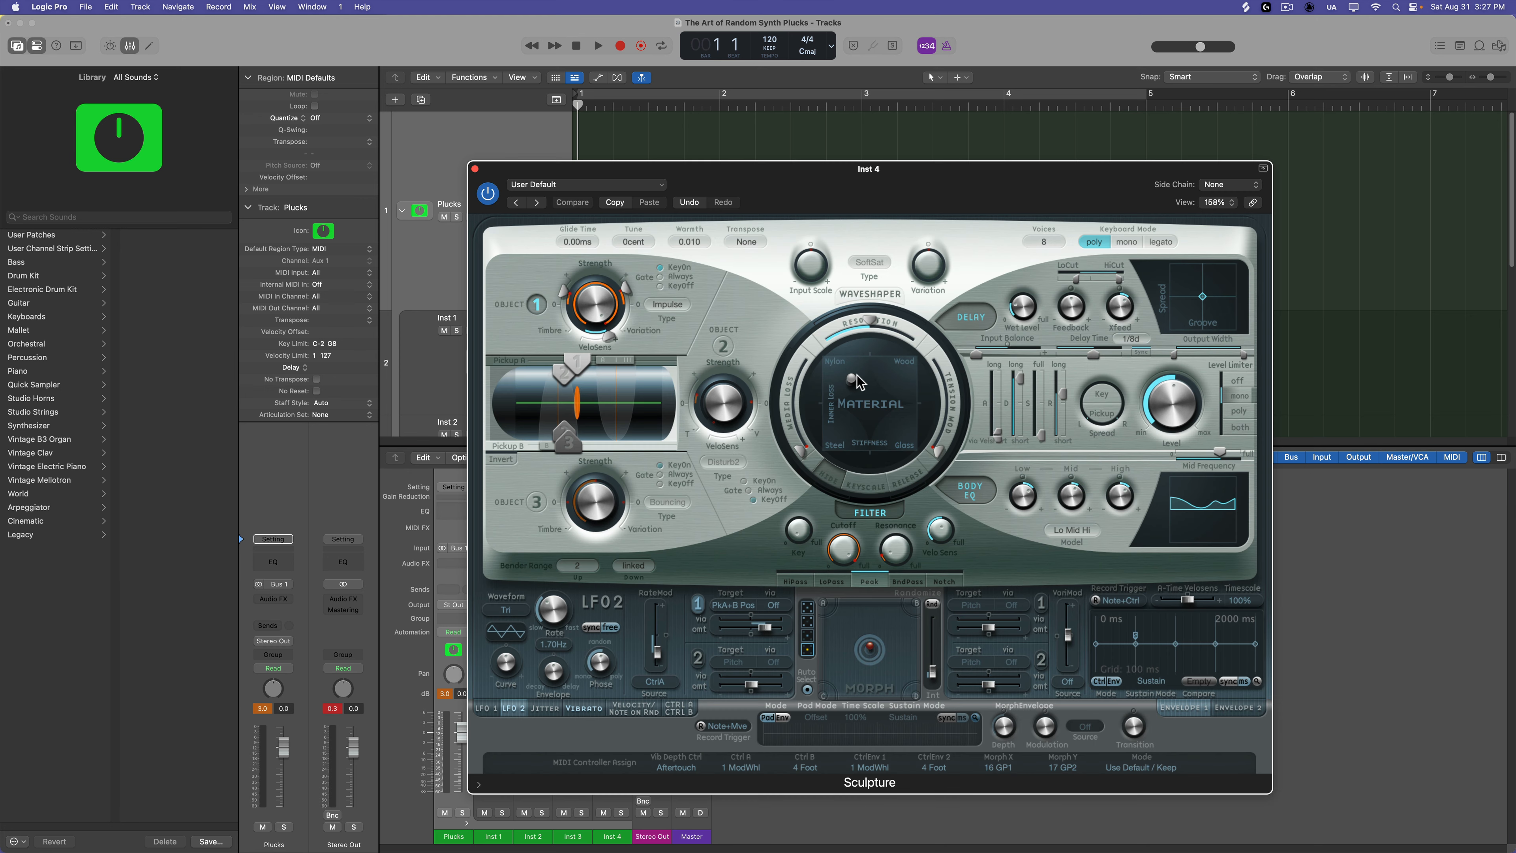
{"action": "left_click_drag", "start_coordinate": [855, 376], "coordinate": [865, 383]}
{"action": "left_click", "coordinate": [475, 170]}
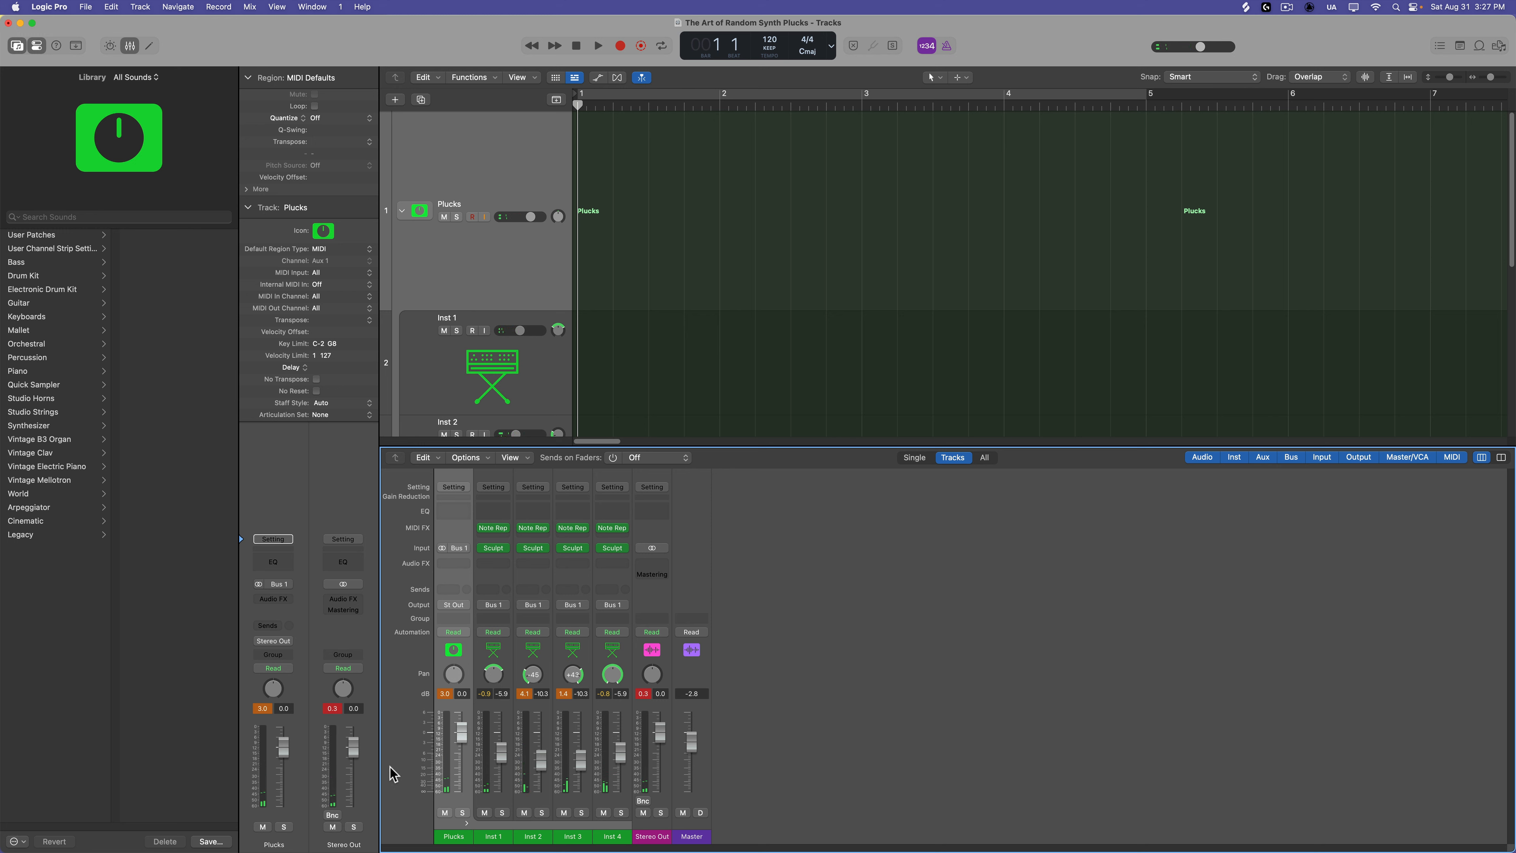
{"action": "left_click", "coordinate": [444, 694]}
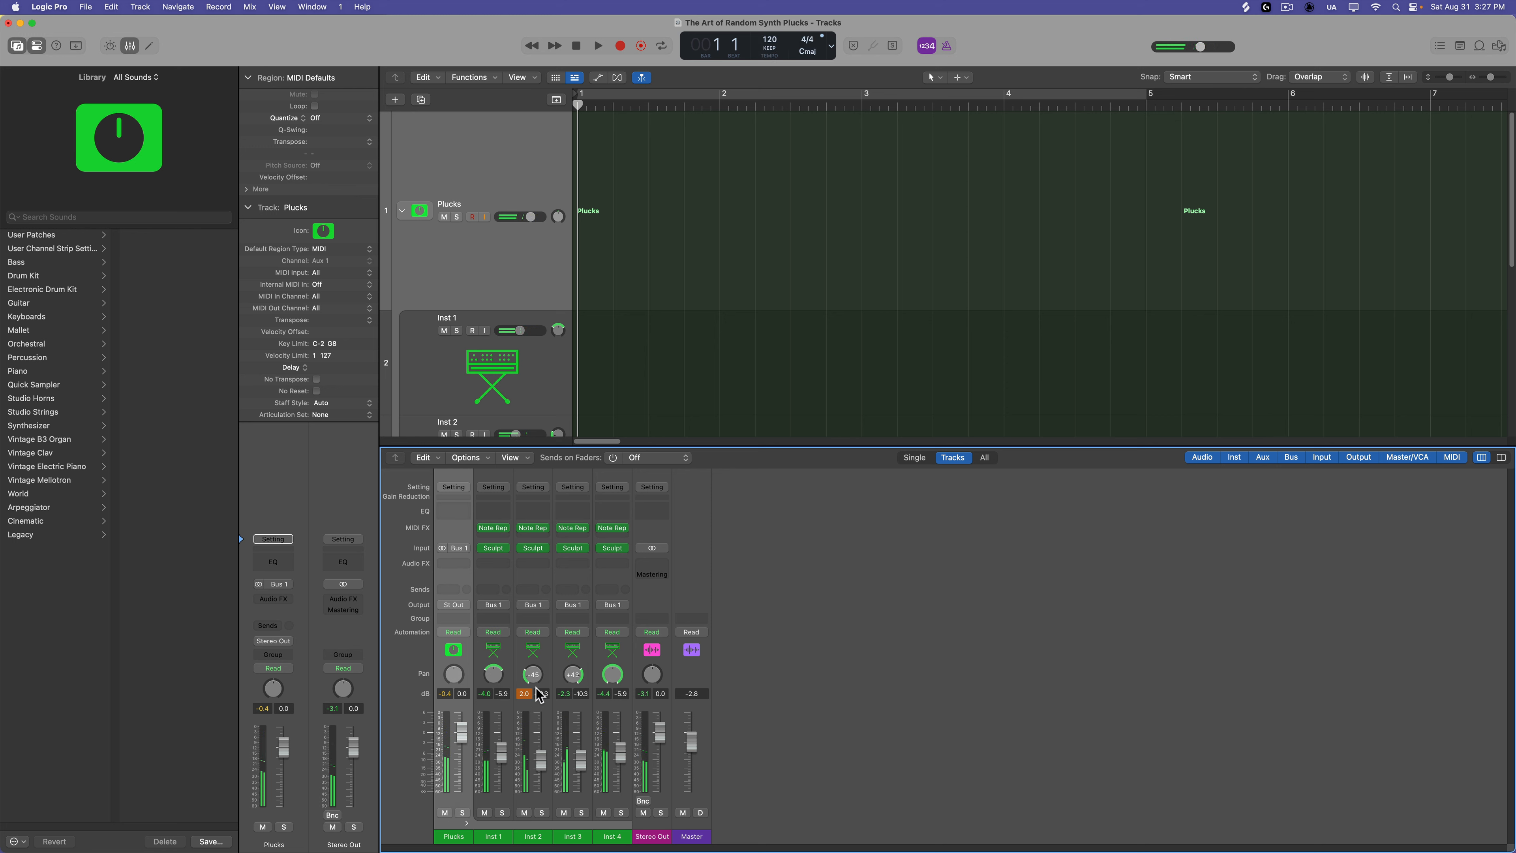
{"action": "left_click", "coordinate": [523, 693]}
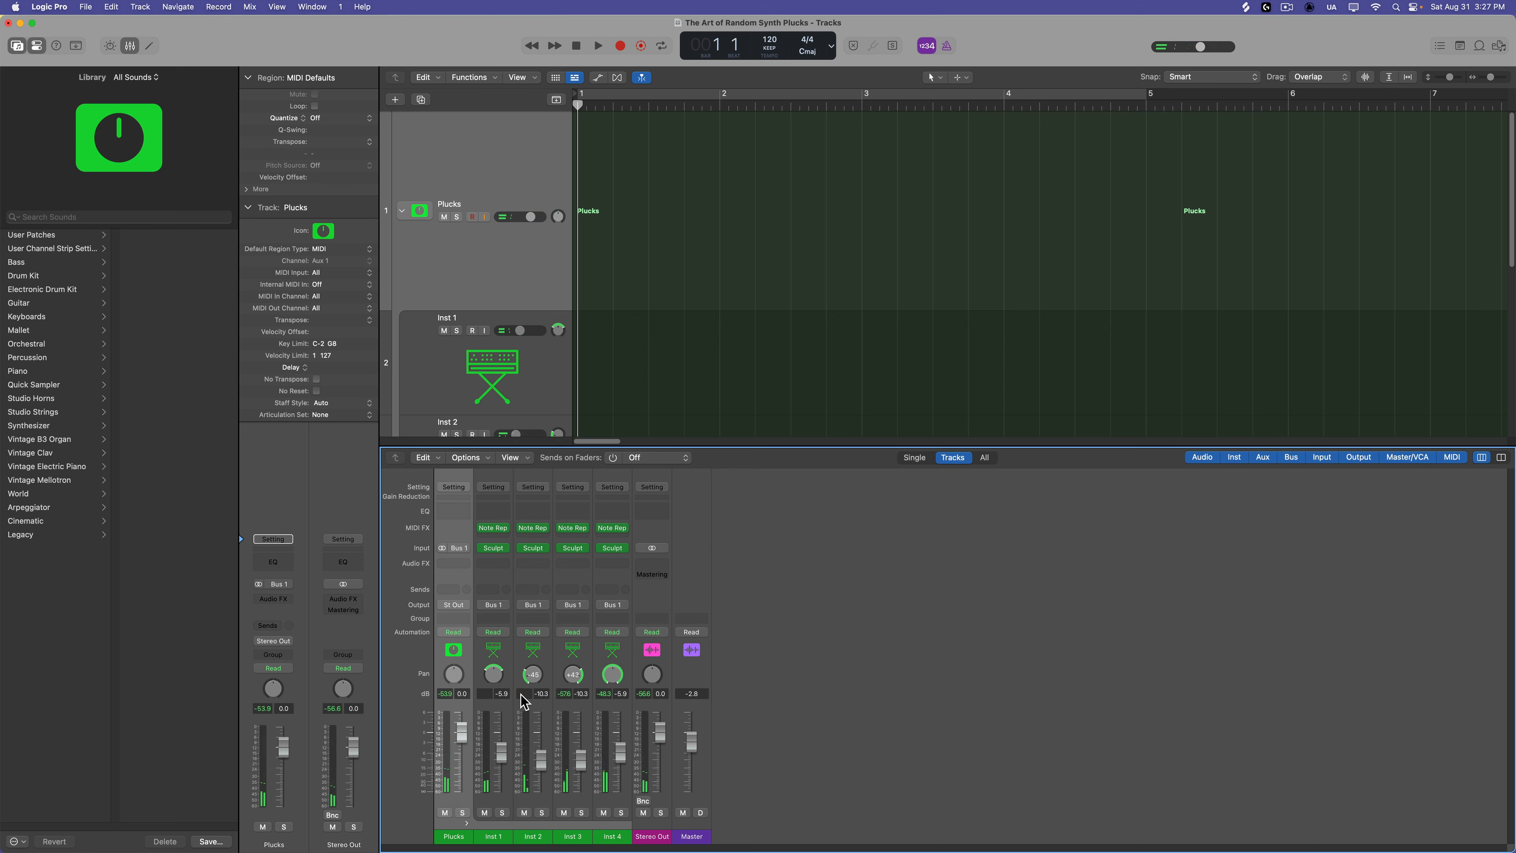
Step: Insert a Channel EQ on the Plucks stack and set its low shelf to -6.2 dB at 185 Hz
{"action": "left_click", "coordinate": [464, 565]}
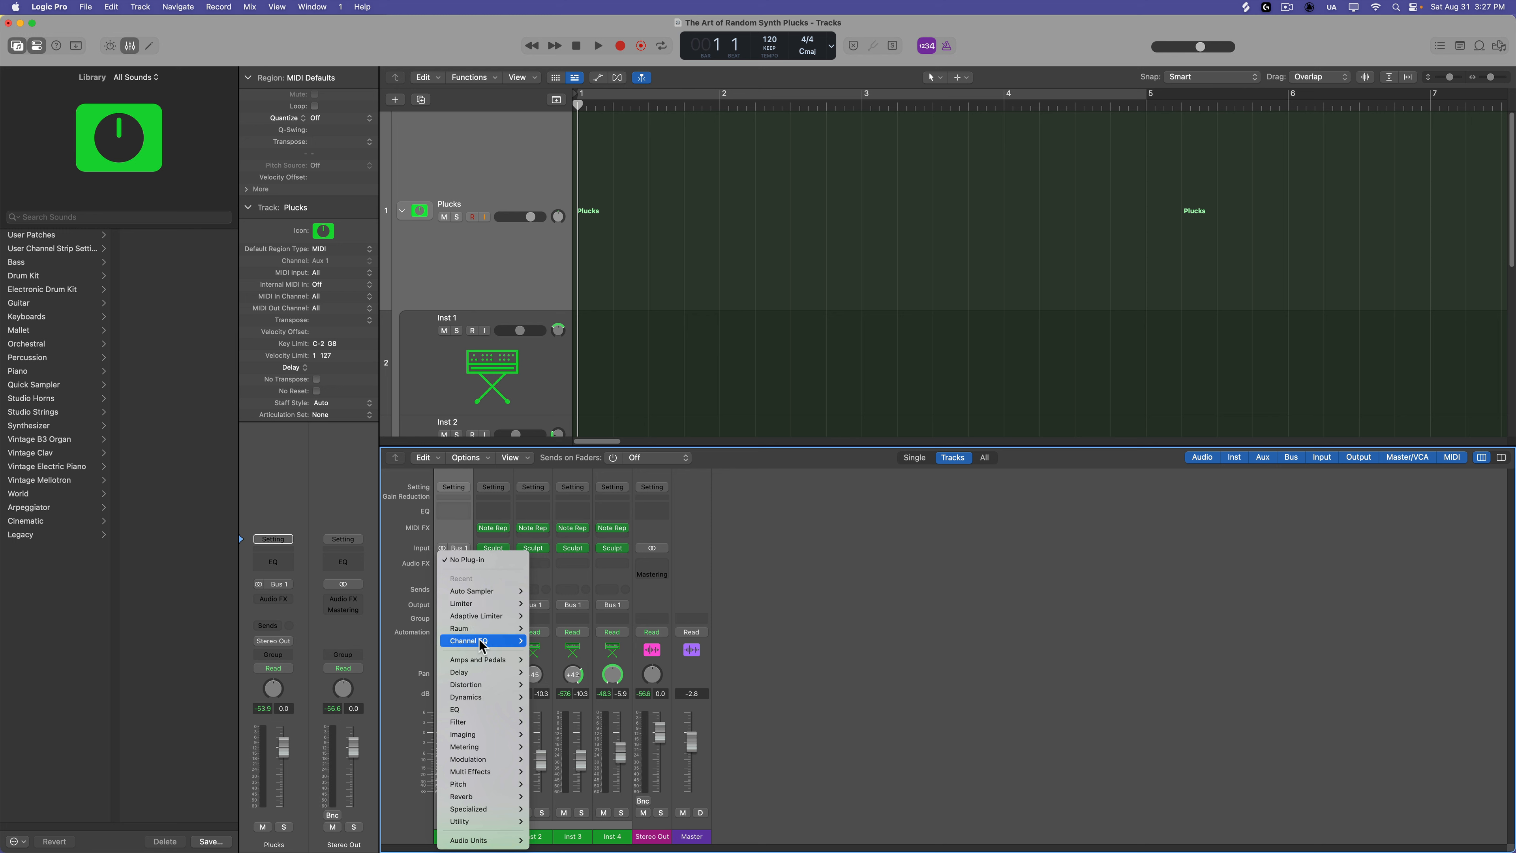
{"action": "mouse_move", "coordinate": [483, 644]}
{"action": "left_click", "coordinate": [565, 643]}
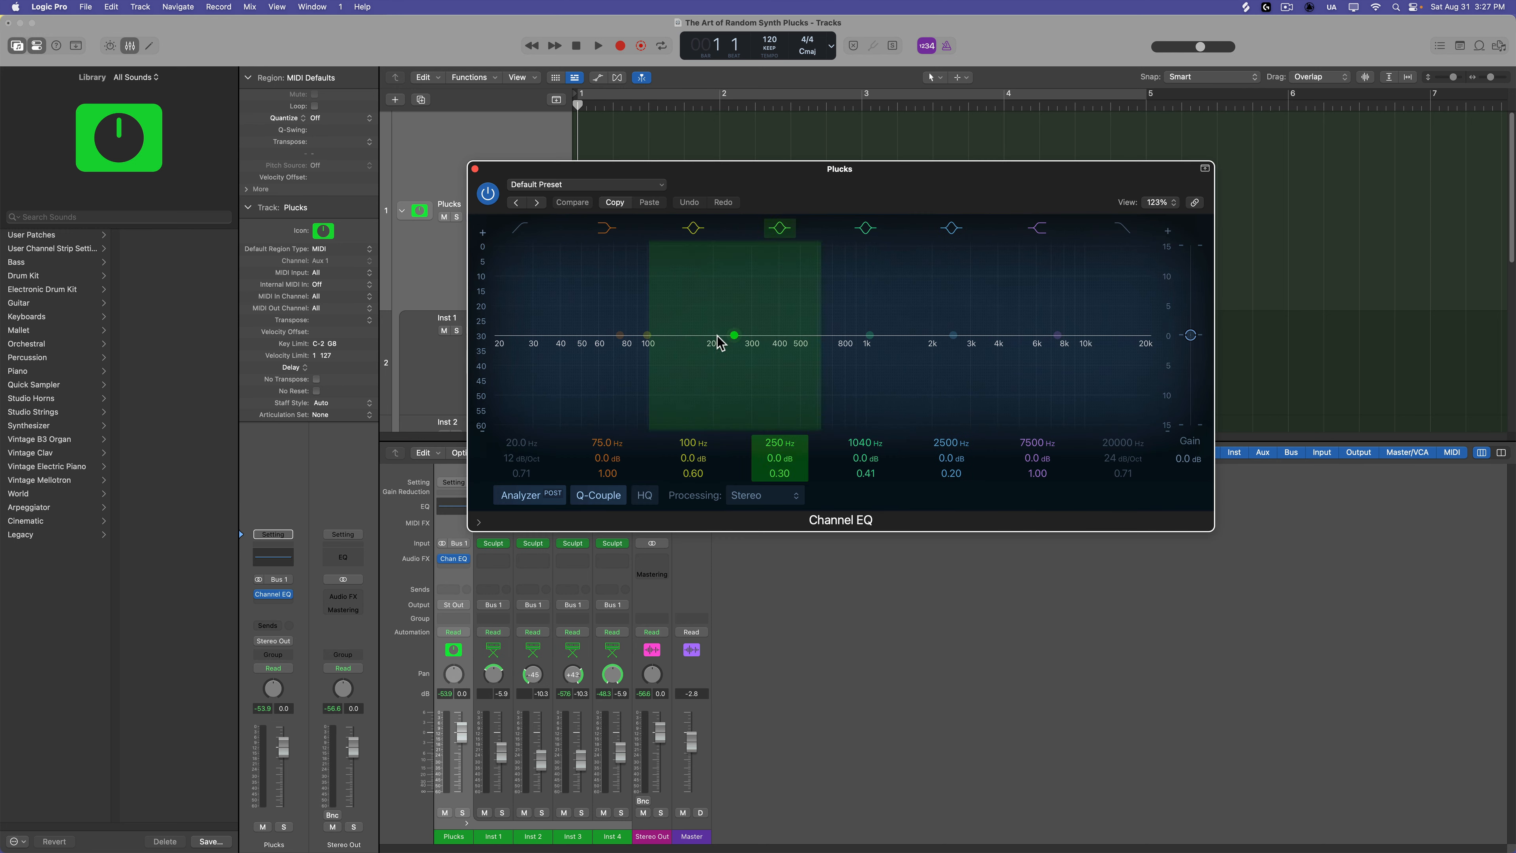
{"action": "left_click_drag", "start_coordinate": [629, 337], "coordinate": [707, 369]}
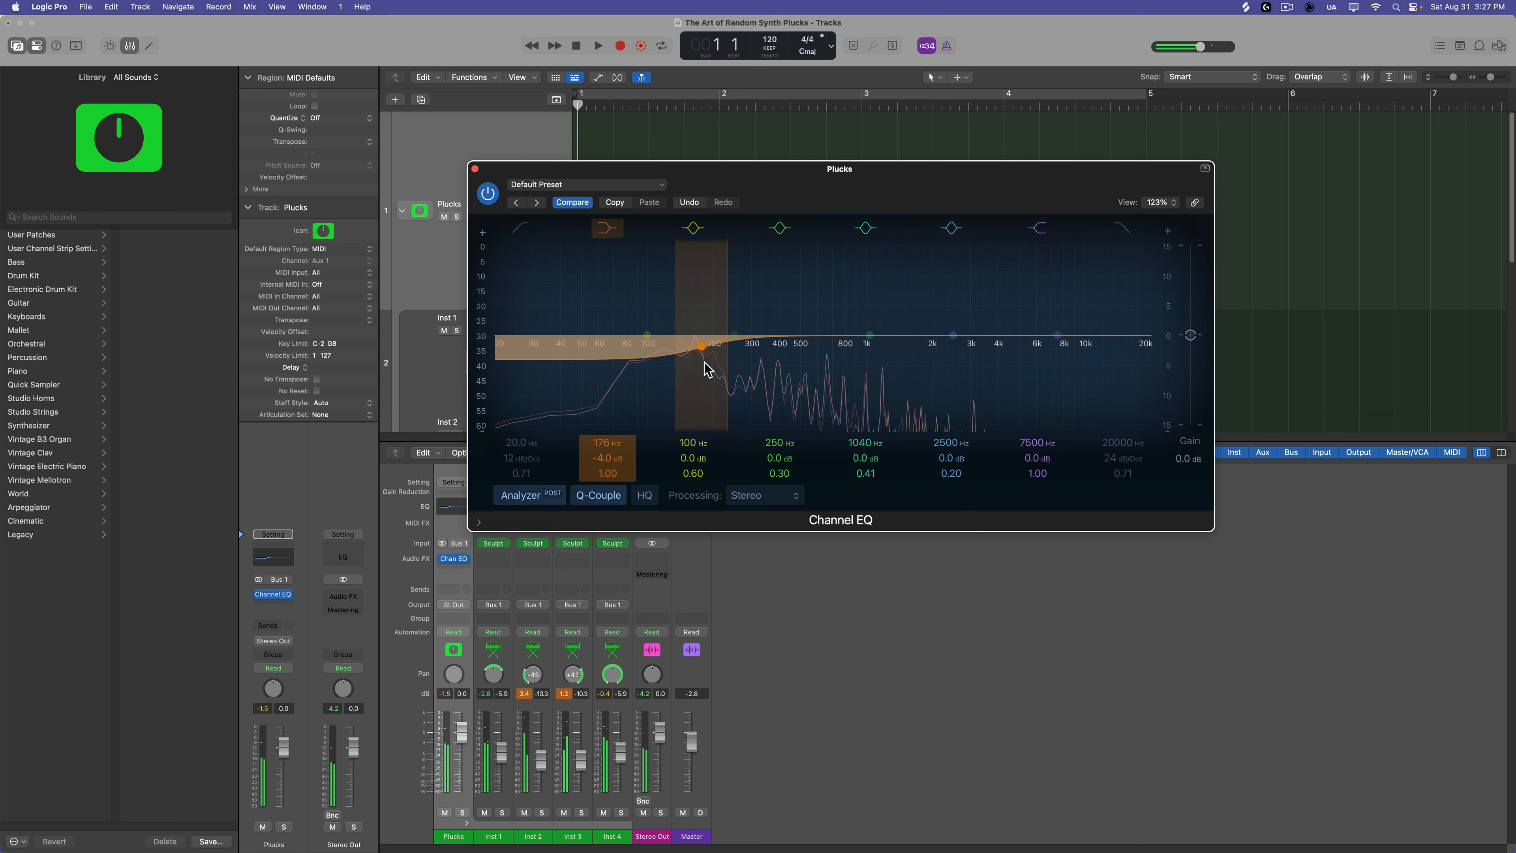
{"action": "left_click_drag", "start_coordinate": [705, 363], "coordinate": [709, 373]}
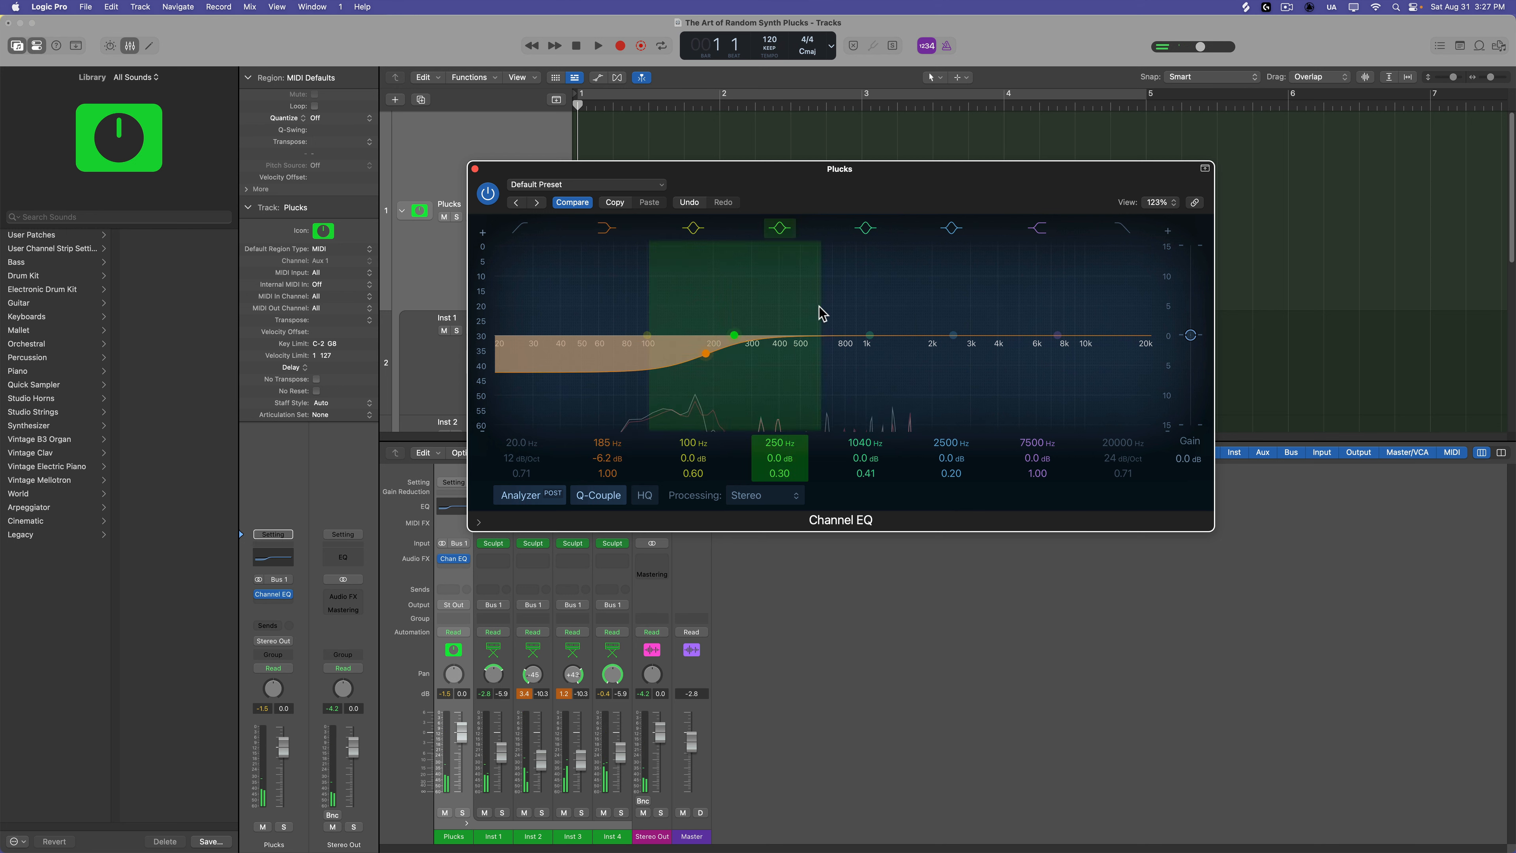
Step: Set the Channel EQ's high shelf to -5.0 dB at 4640 Hz and its mid bell to +4.5 dB at 970 Hz with Q 0.27
{"action": "left_click_drag", "start_coordinate": [1058, 335], "coordinate": [1014, 377]}
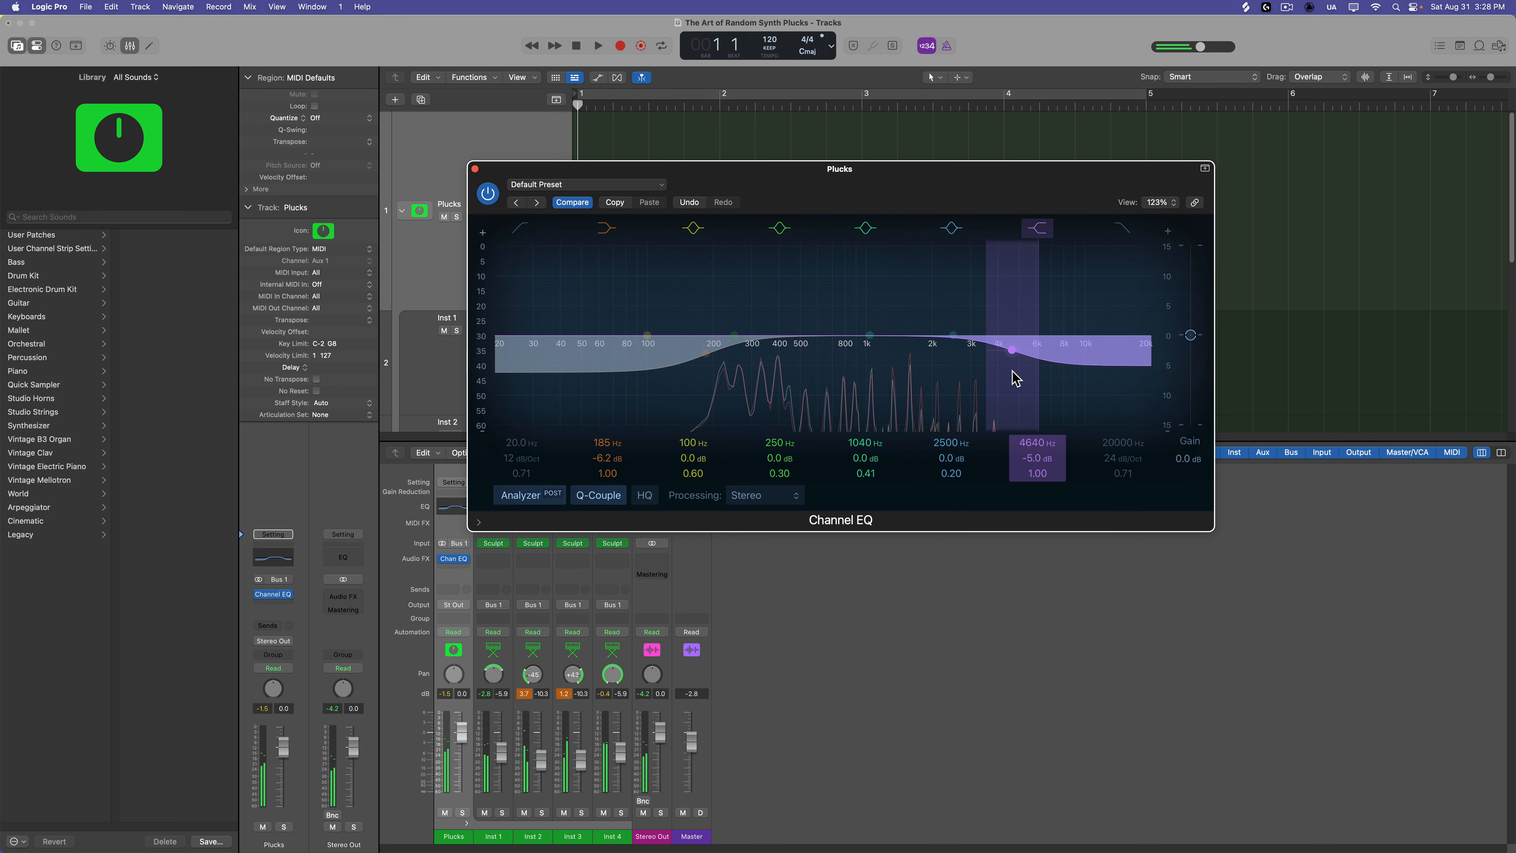
{"action": "left_click_drag", "start_coordinate": [870, 335], "coordinate": [864, 297]}
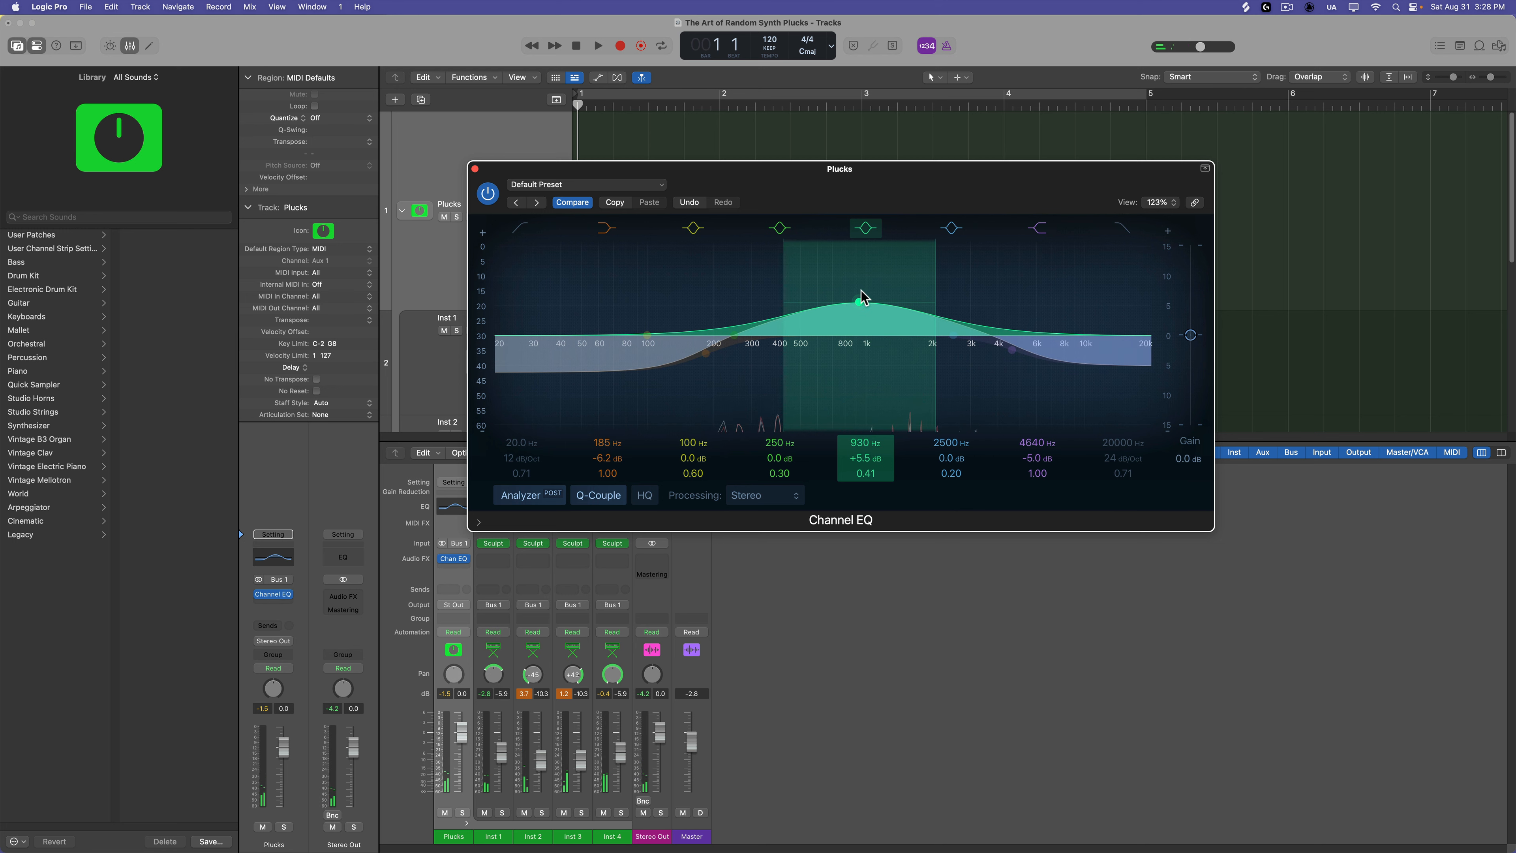
{"action": "left_click_drag", "start_coordinate": [876, 470], "coordinate": [876, 481]}
{"action": "left_click_drag", "start_coordinate": [861, 300], "coordinate": [863, 314]}
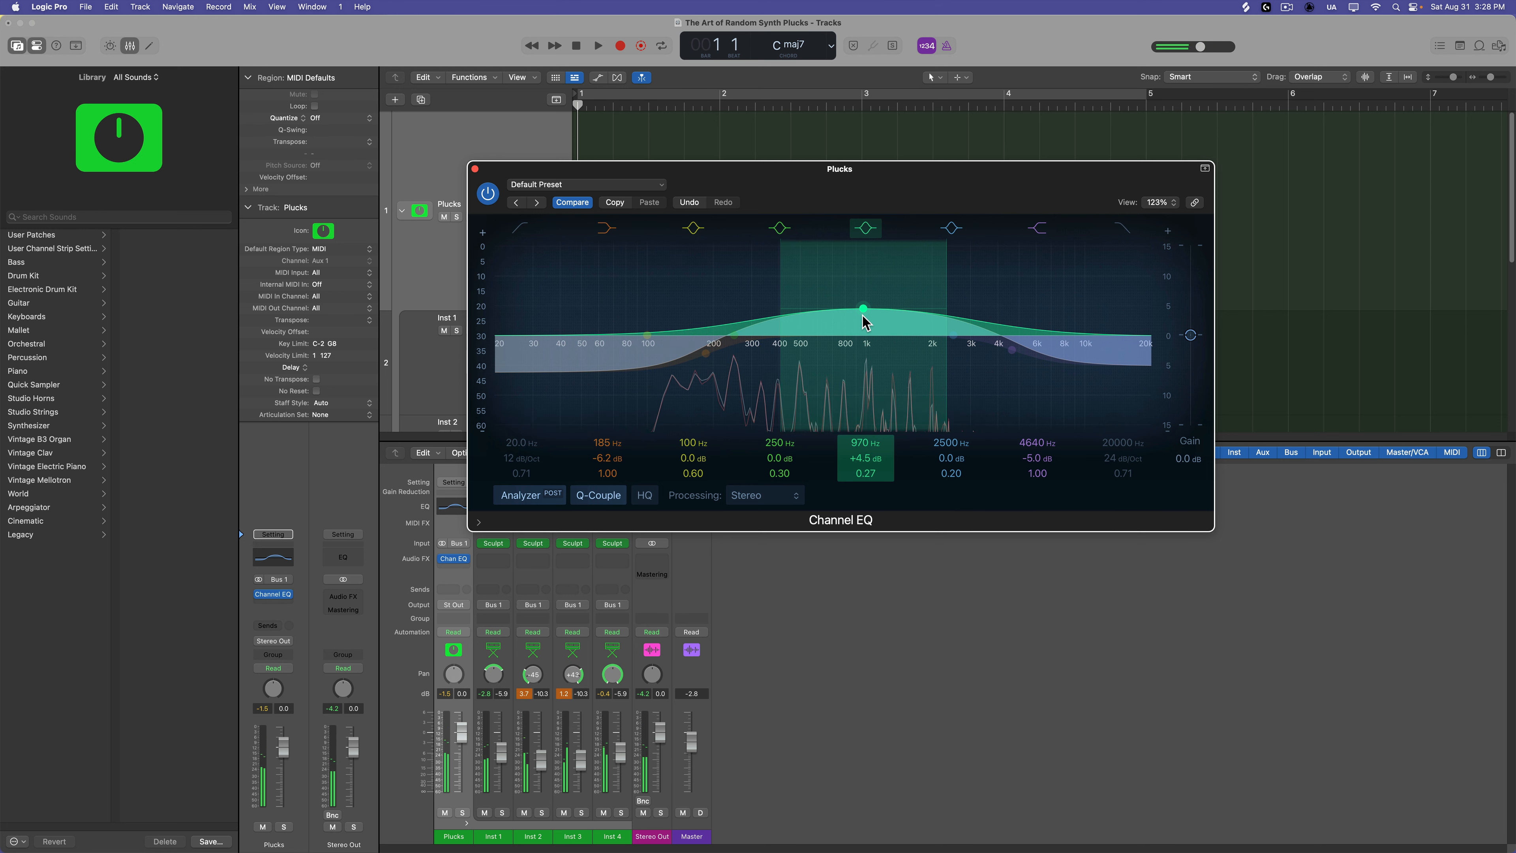
{"action": "left_click", "coordinate": [474, 169]}
Step: Insert the Raum reverb after the Channel EQ on the Plucks stack, lower its Mix, and reset the mixer's peak meters
{"action": "left_click", "coordinate": [467, 575]}
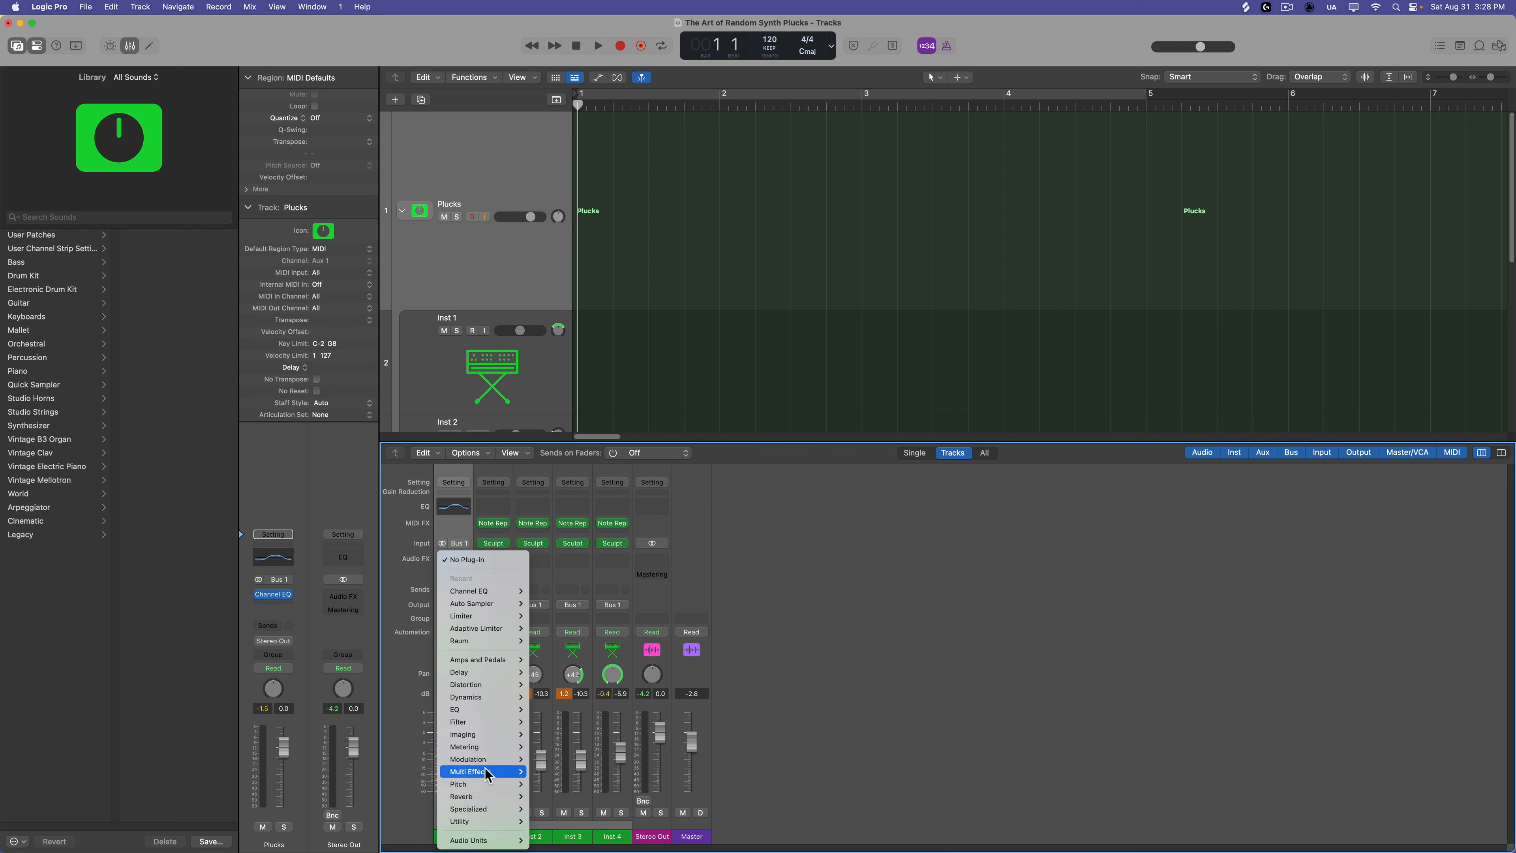
{"action": "left_click", "coordinate": [544, 643]}
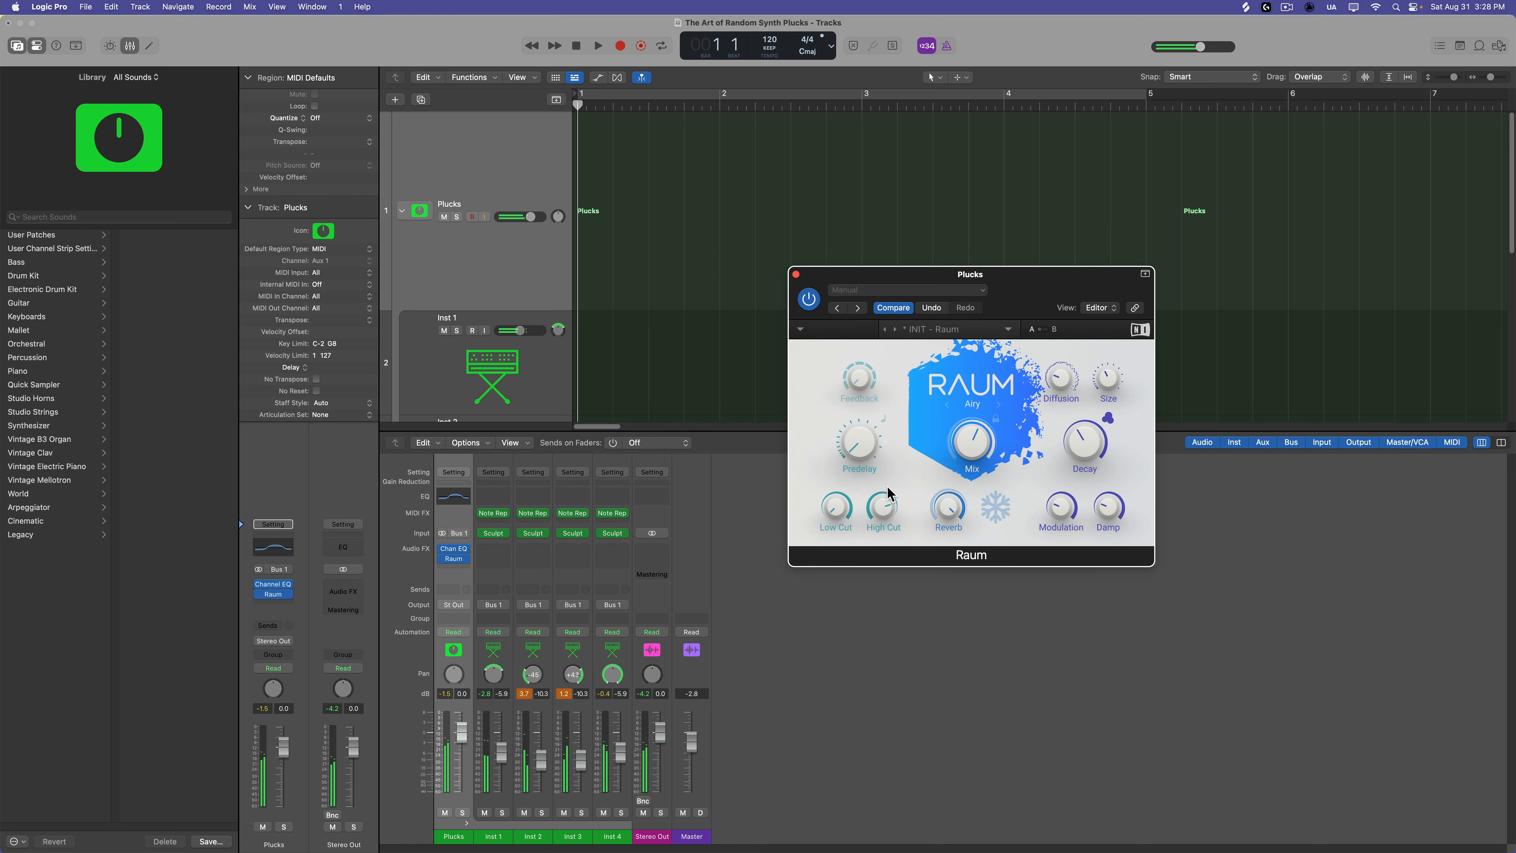
{"action": "left_click_drag", "start_coordinate": [970, 451], "coordinate": [968, 510]}
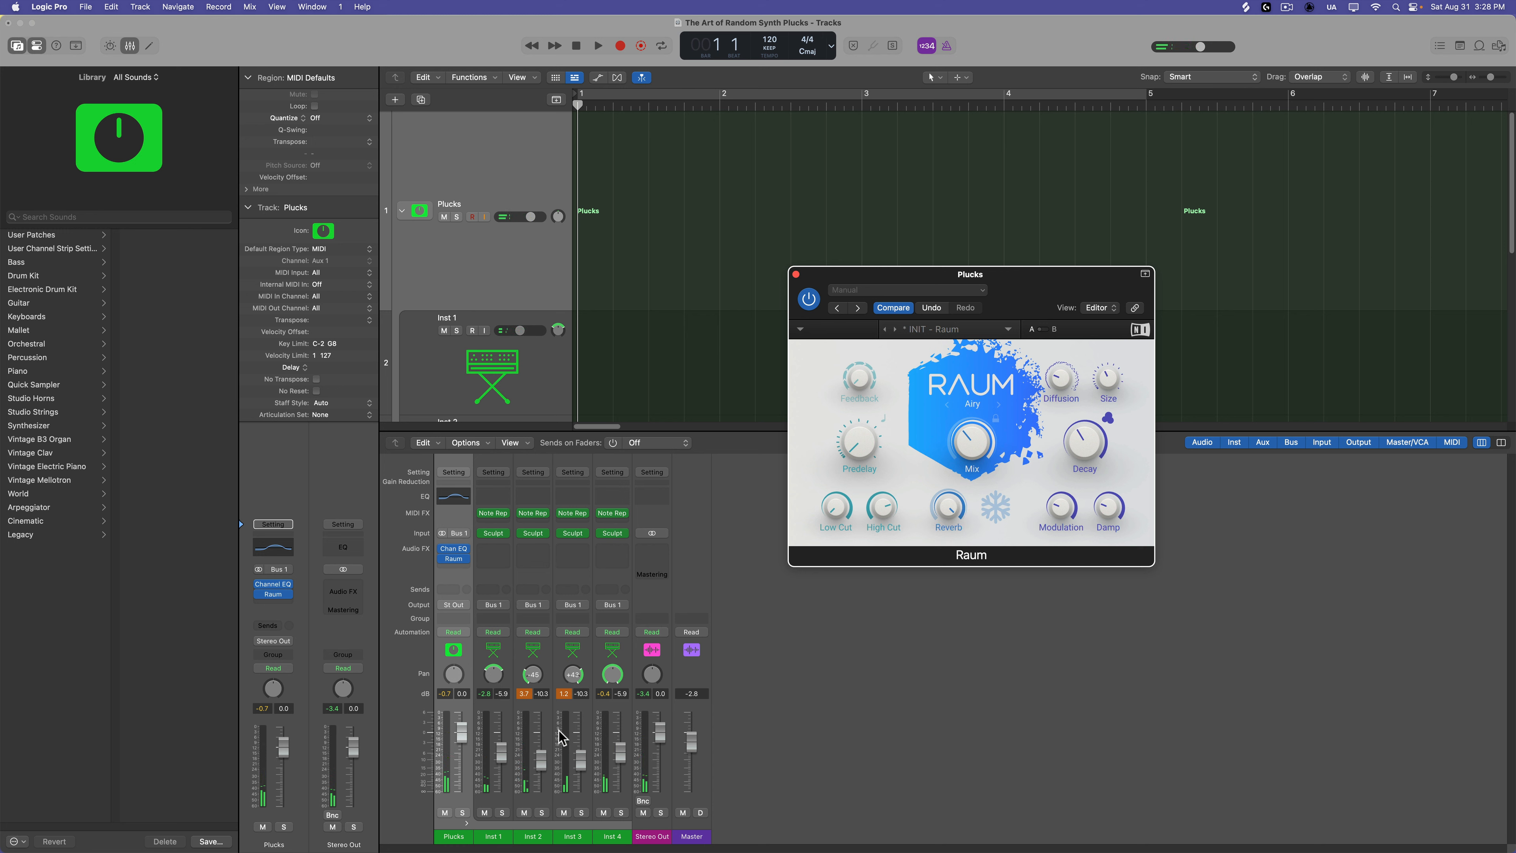
{"action": "left_click", "coordinate": [560, 705]}
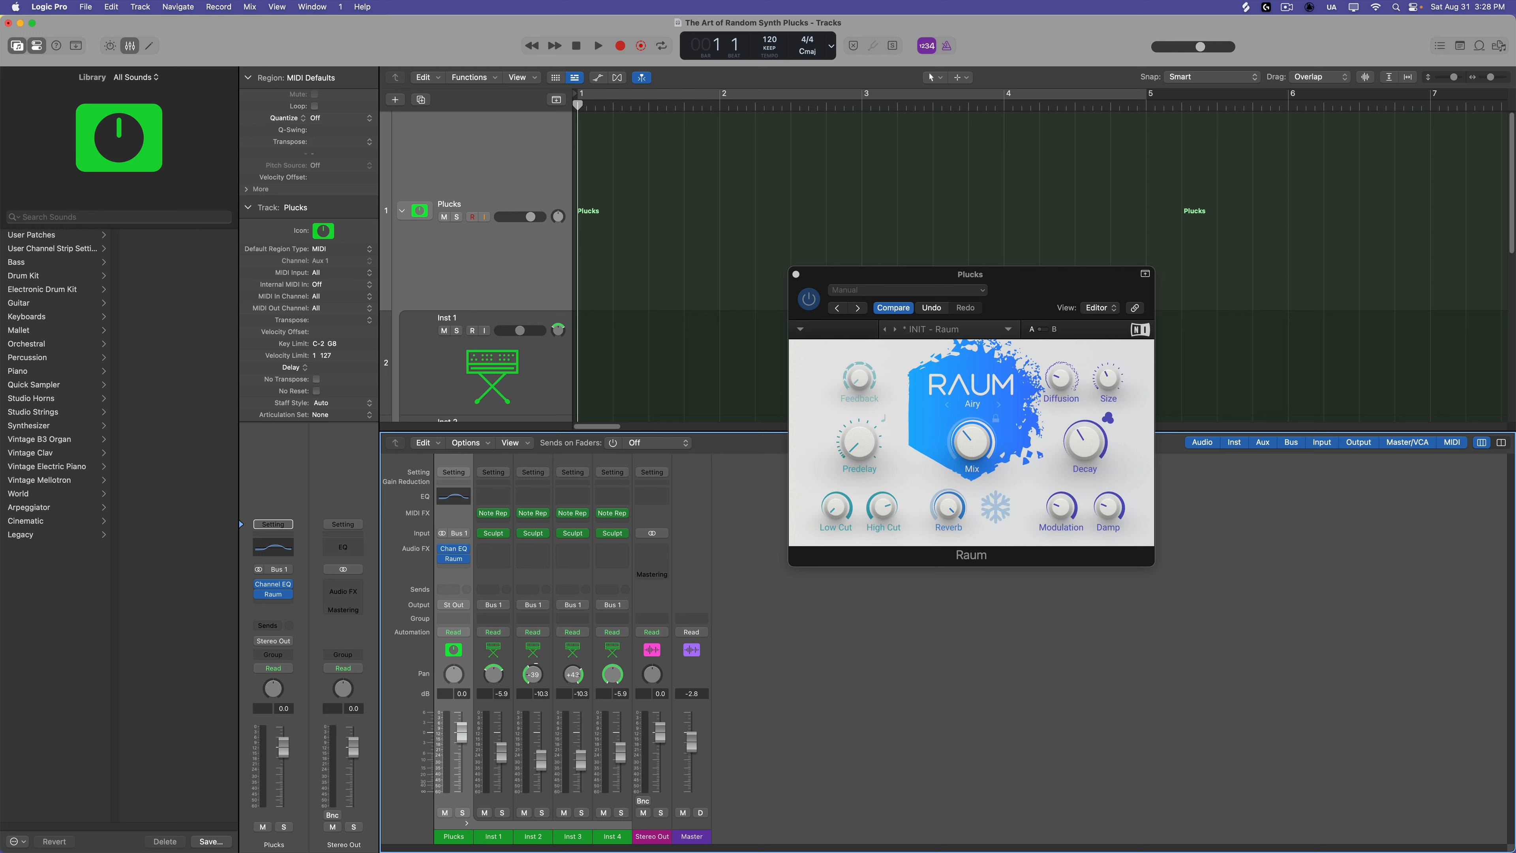
Step: Insert a stereo Limiter after Raum on the Plucks stack with Gain +2.0 dB and Output Level -1.1 dB
{"action": "left_click", "coordinate": [457, 569]}
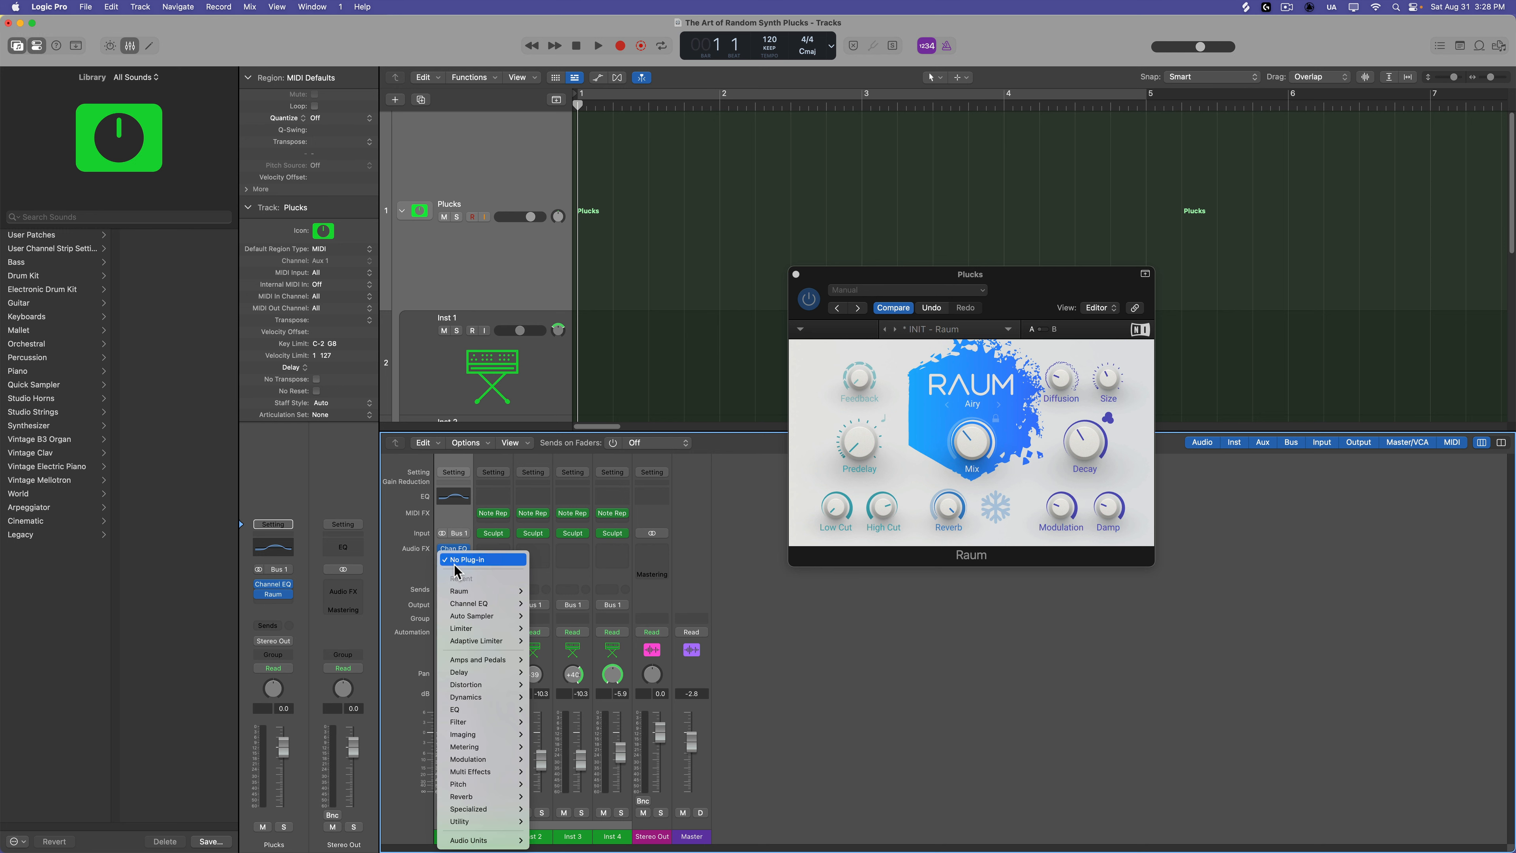
{"action": "mouse_move", "coordinate": [467, 700]}
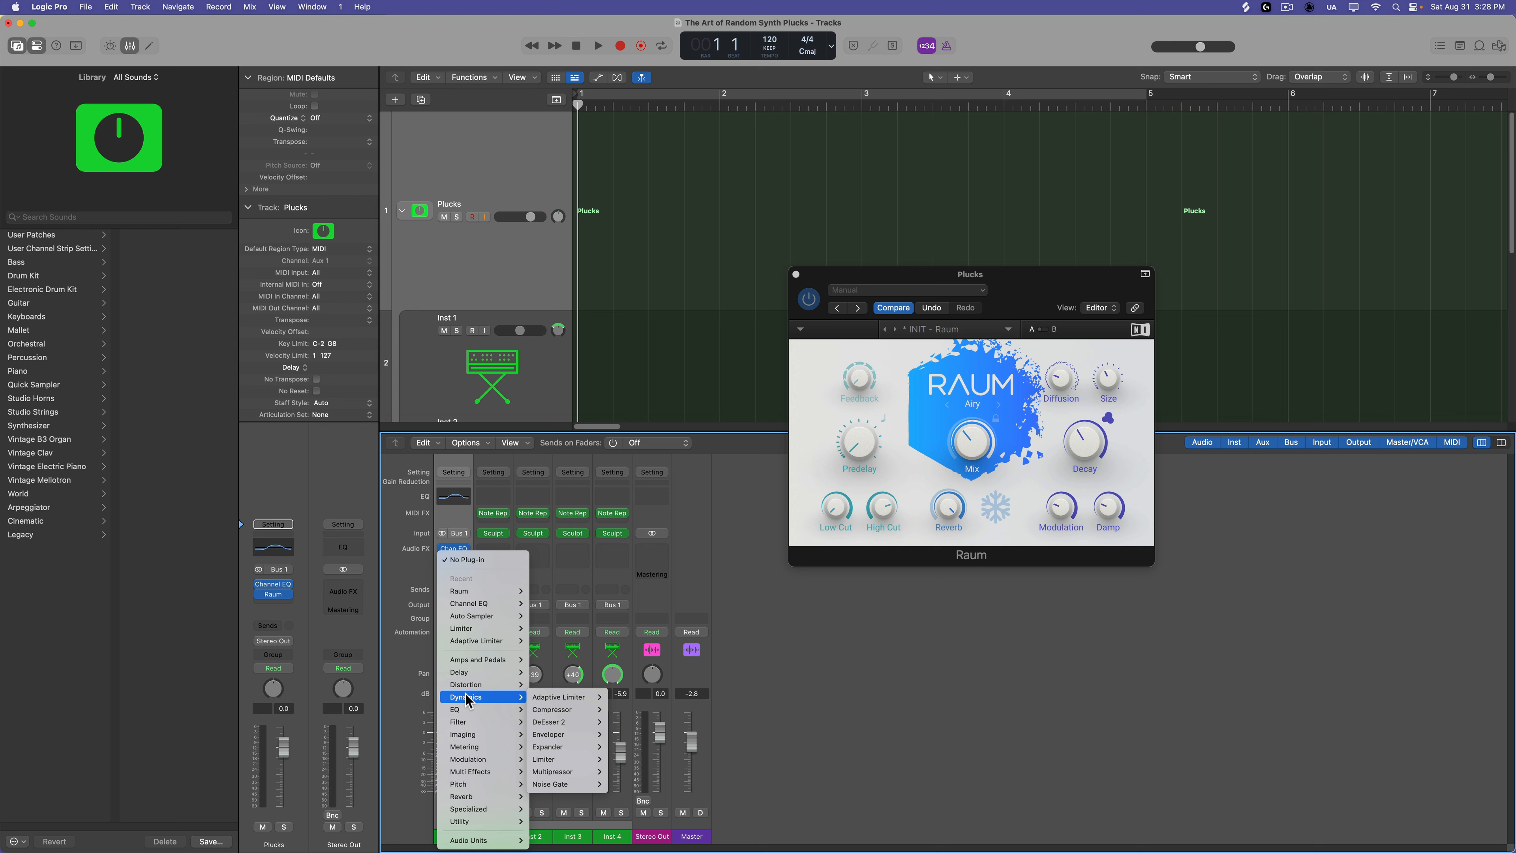
{"action": "mouse_move", "coordinate": [573, 758]}
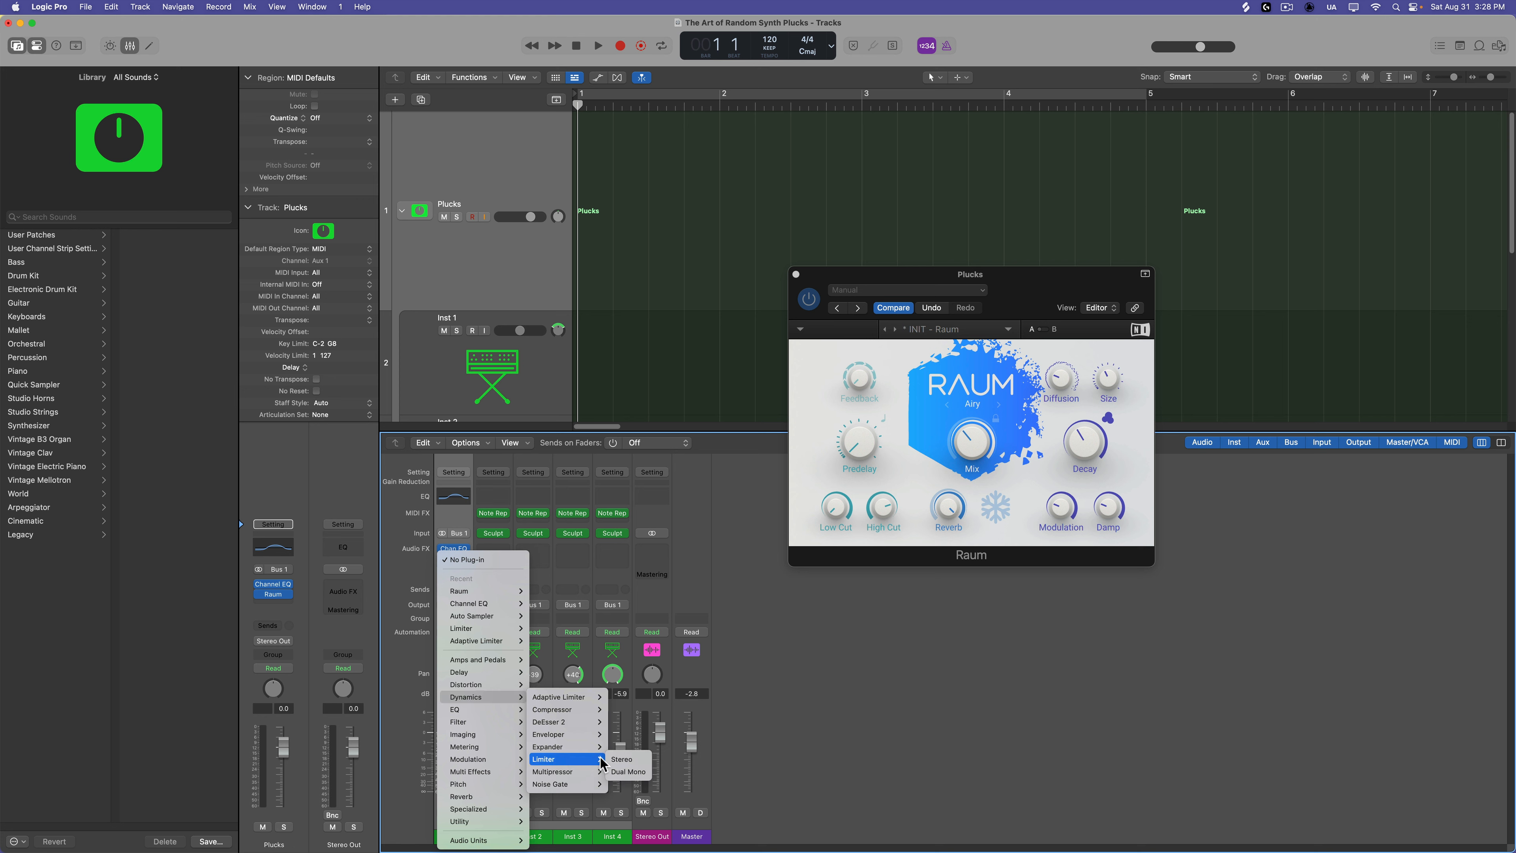
{"action": "left_click", "coordinate": [621, 759]}
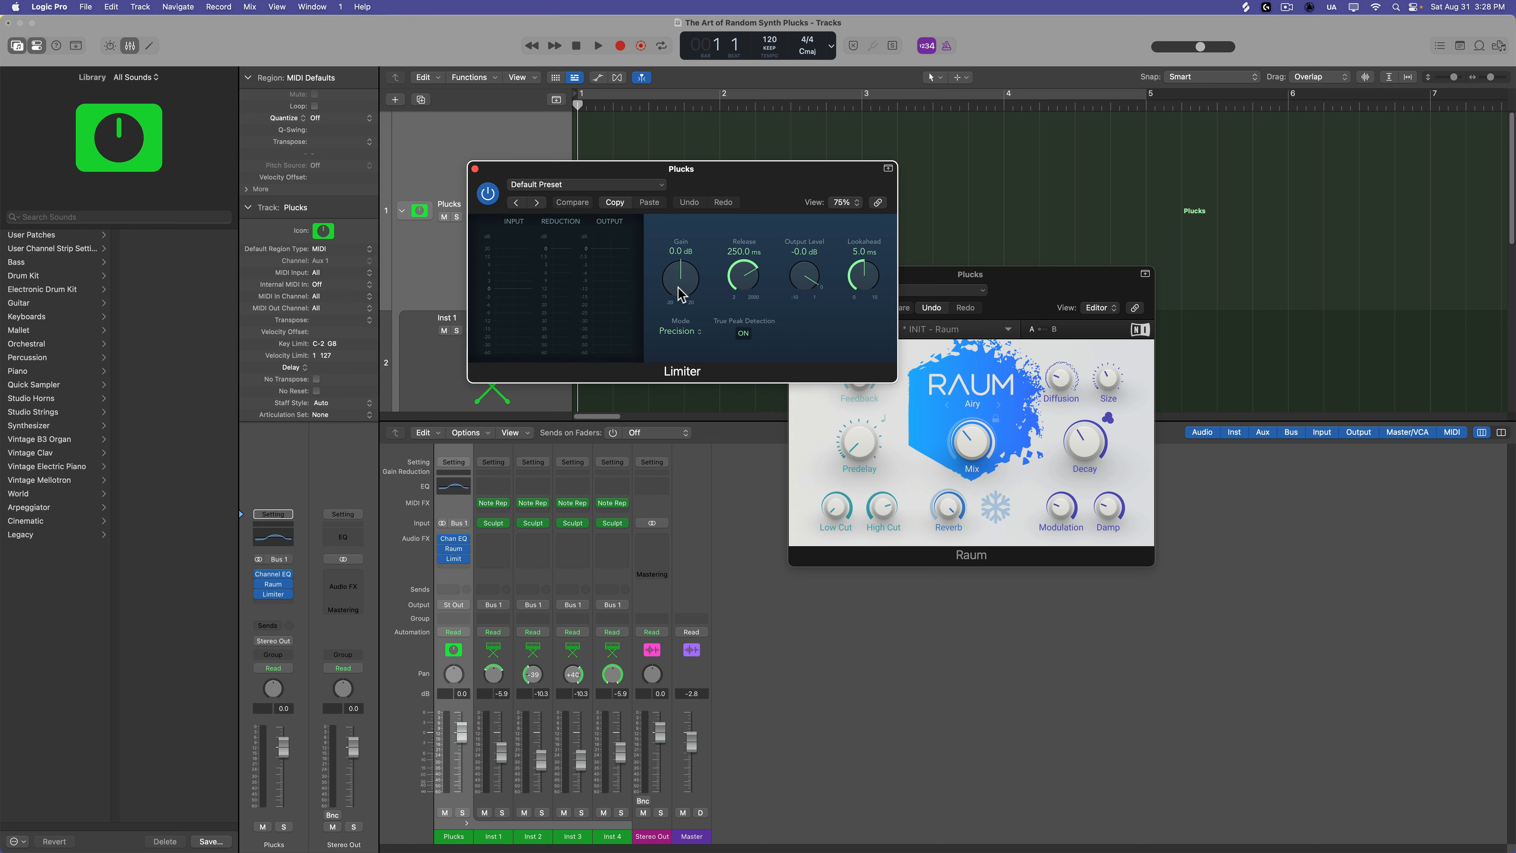
{"action": "left_click_drag", "start_coordinate": [681, 291], "coordinate": [688, 278]}
{"action": "mouse_move", "coordinate": [793, 281]}
{"action": "left_mouse_down"}
{"action": "mouse_move", "coordinate": [800, 304]}
{"action": "mouse_move", "coordinate": [801, 288]}
{"action": "left_mouse_up"}
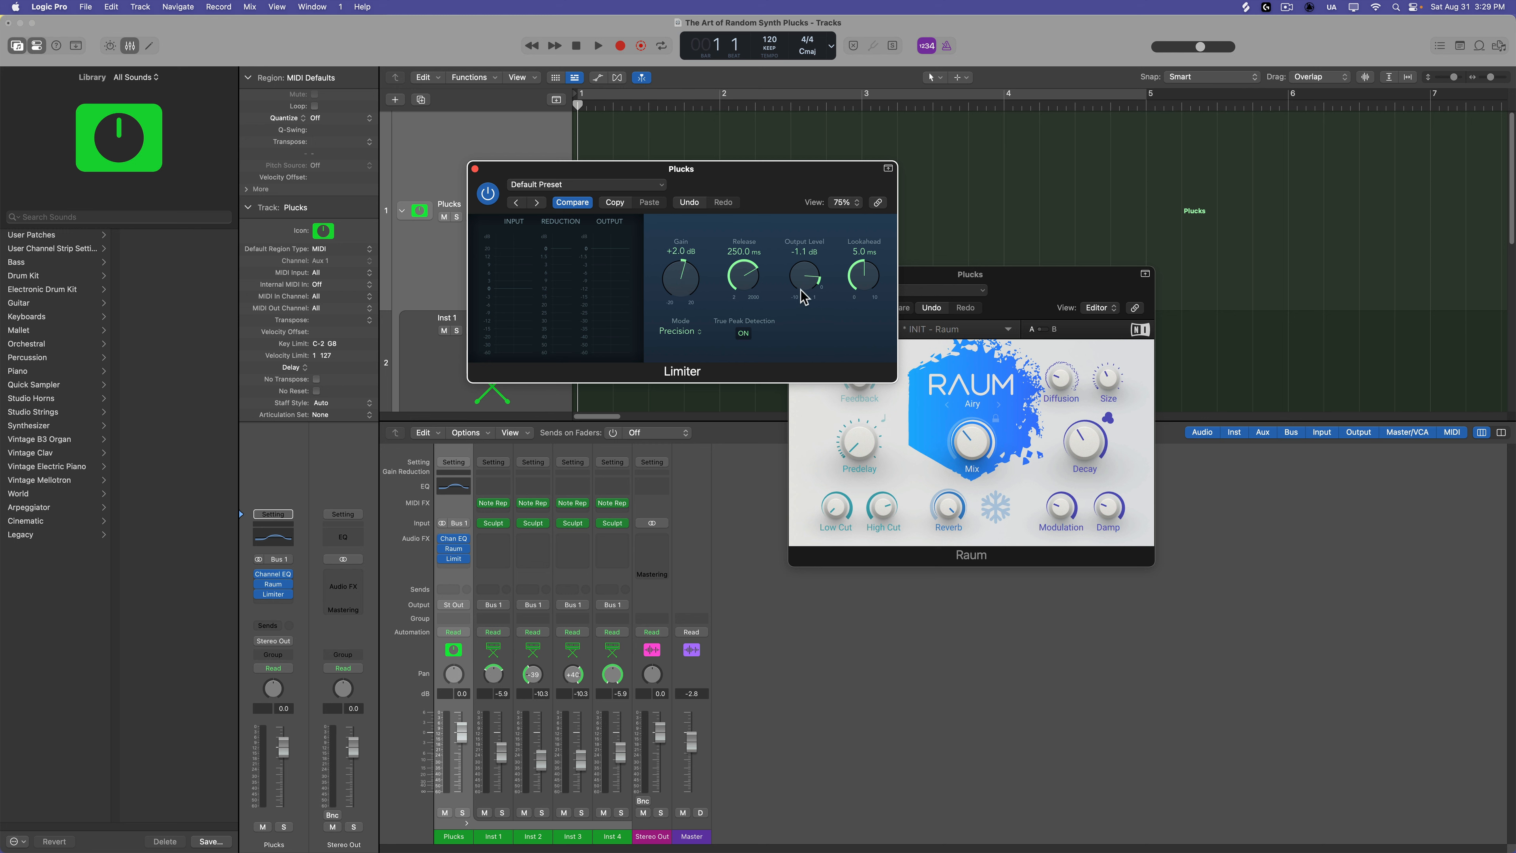
{"action": "left_click", "coordinate": [475, 169]}
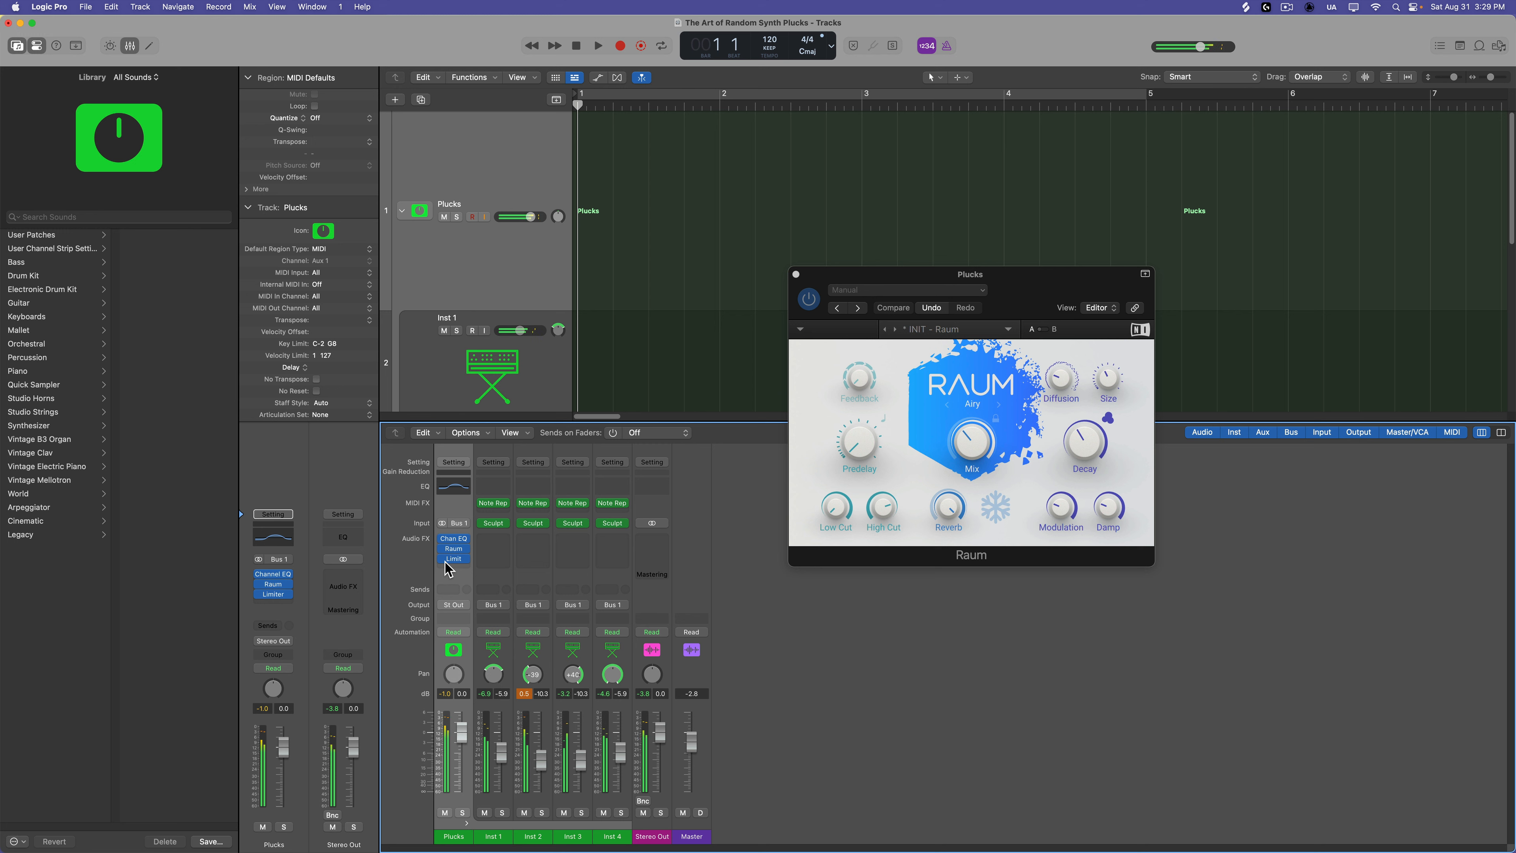
Step: Reset the Master fader to its default level, and close the mixer and the Raum window
{"action": "left_click", "coordinate": [697, 741], "text": "alt"}
{"action": "key", "text": "x"}
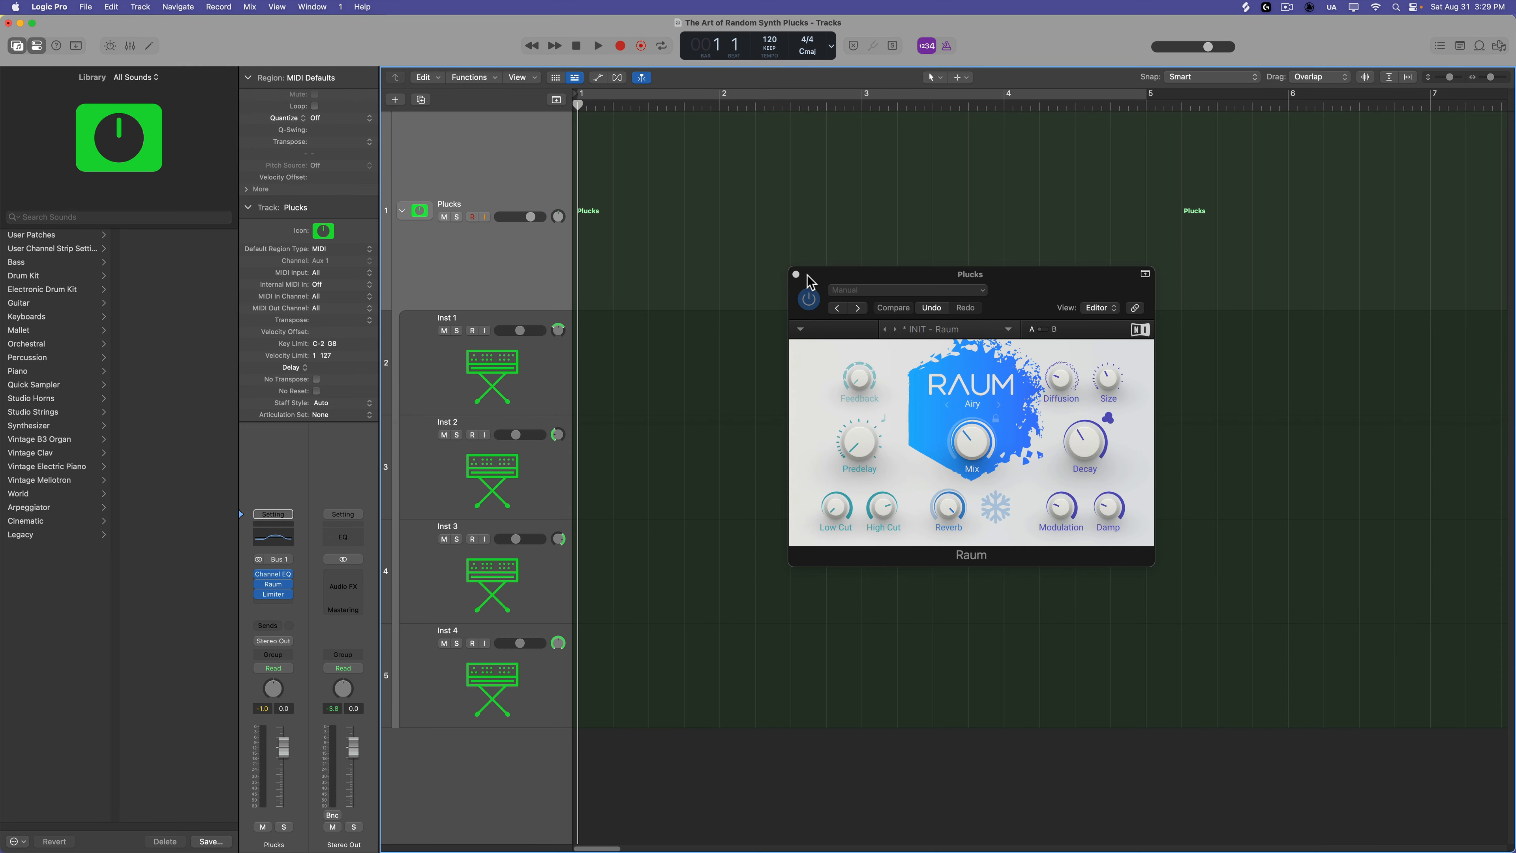
{"action": "left_click", "coordinate": [795, 274]}
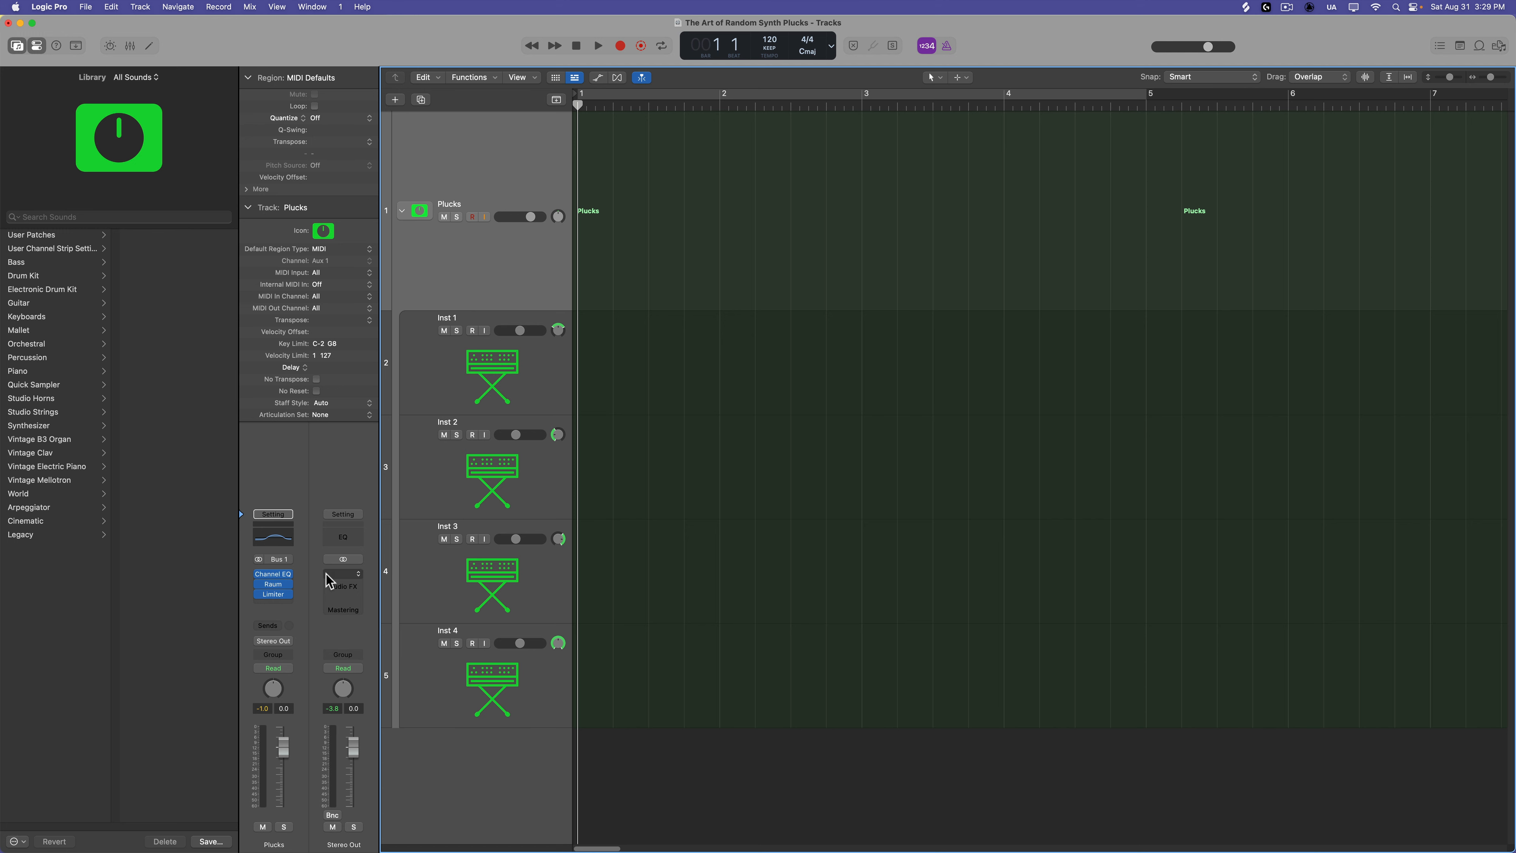
Step: Insert a stereo Auto Sampler after the Limiter on the Plucks stack and move its window clear of the track headers
{"action": "left_click", "coordinate": [287, 604]}
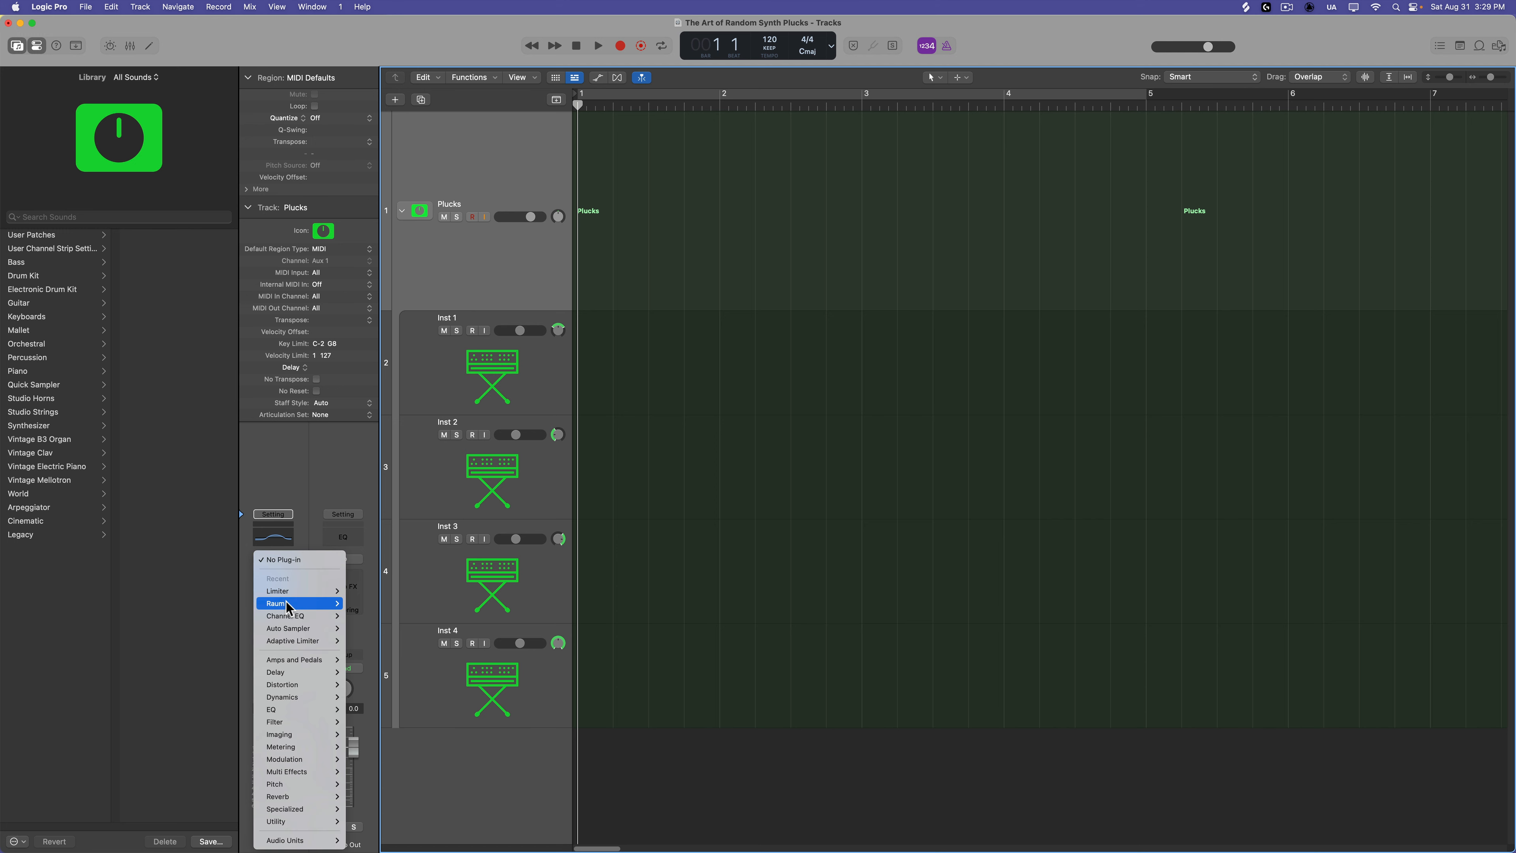
{"action": "mouse_move", "coordinate": [310, 823]}
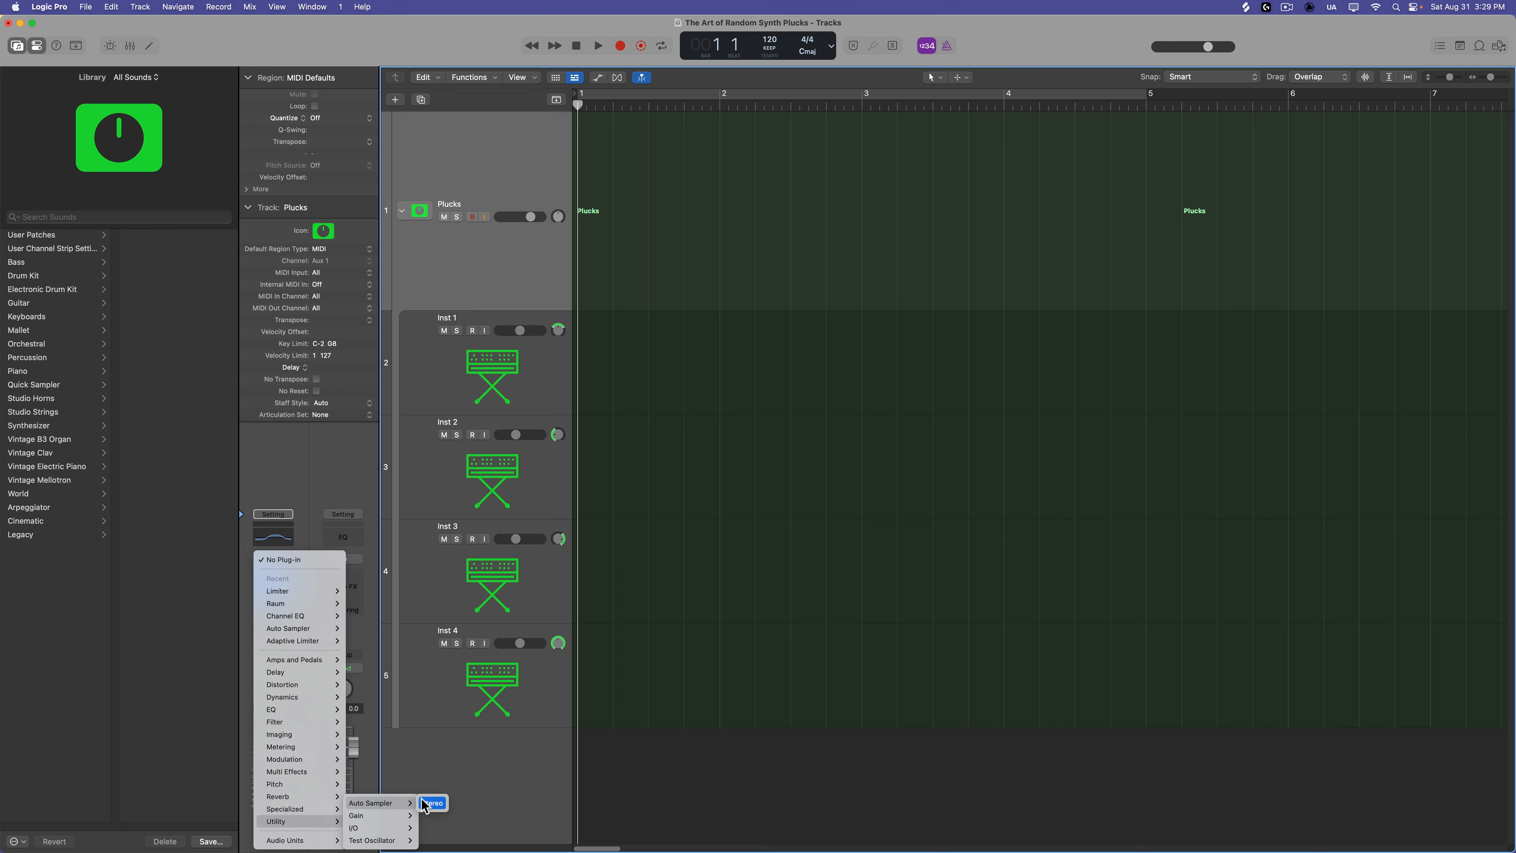
{"action": "left_click", "coordinate": [424, 803]}
{"action": "left_click_drag", "start_coordinate": [742, 180], "coordinate": [884, 158]}
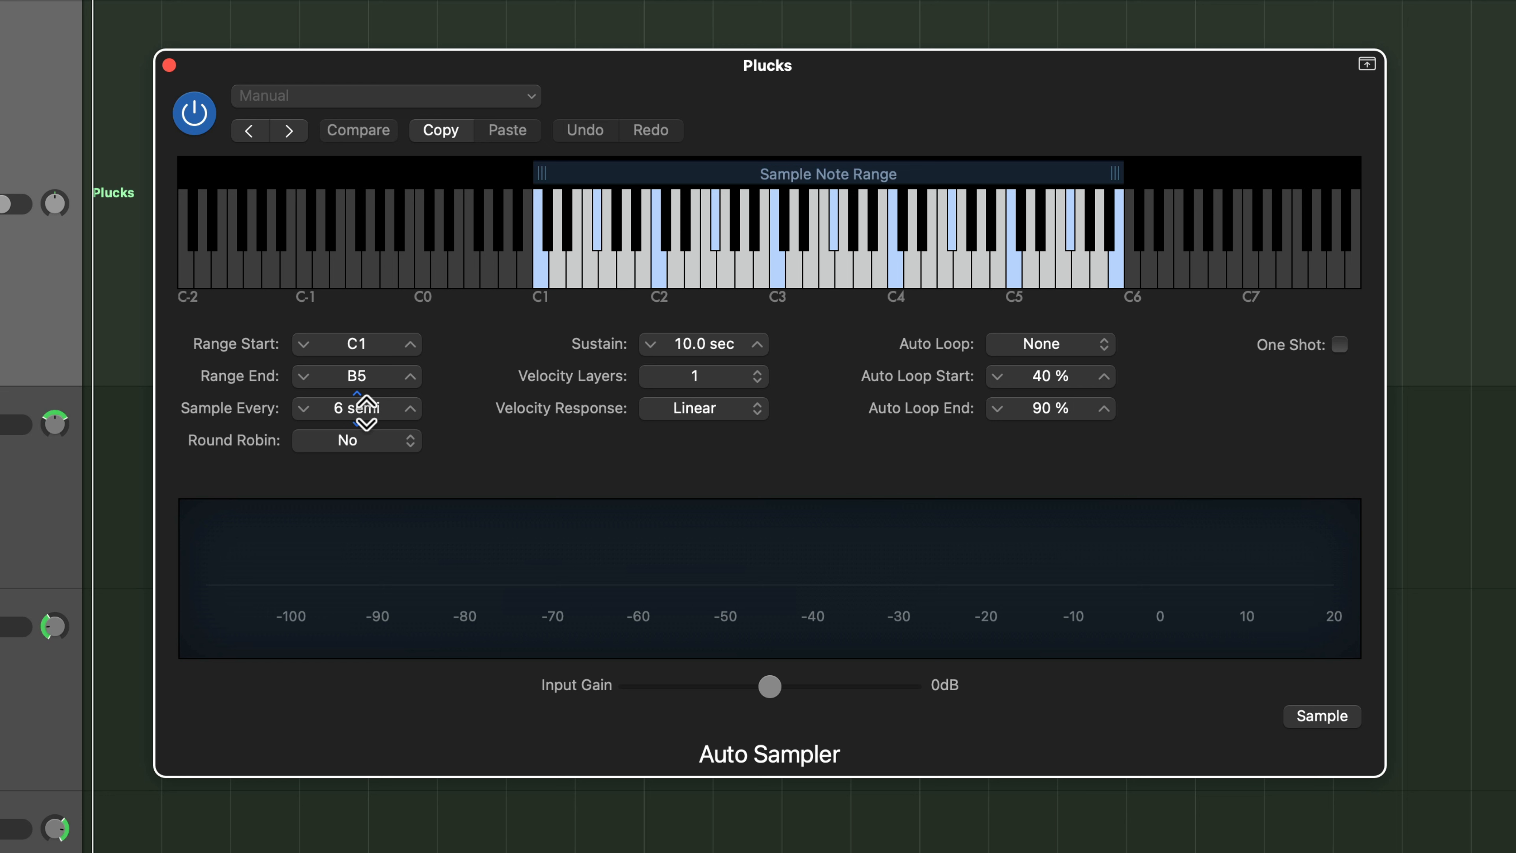
Step: Try different Sample Every intervals, such as 4 and 7 semitones, and return the setting to 6 semitones
{"action": "left_click", "coordinate": [304, 409]}
{"action": "left_click", "coordinate": [304, 408]}
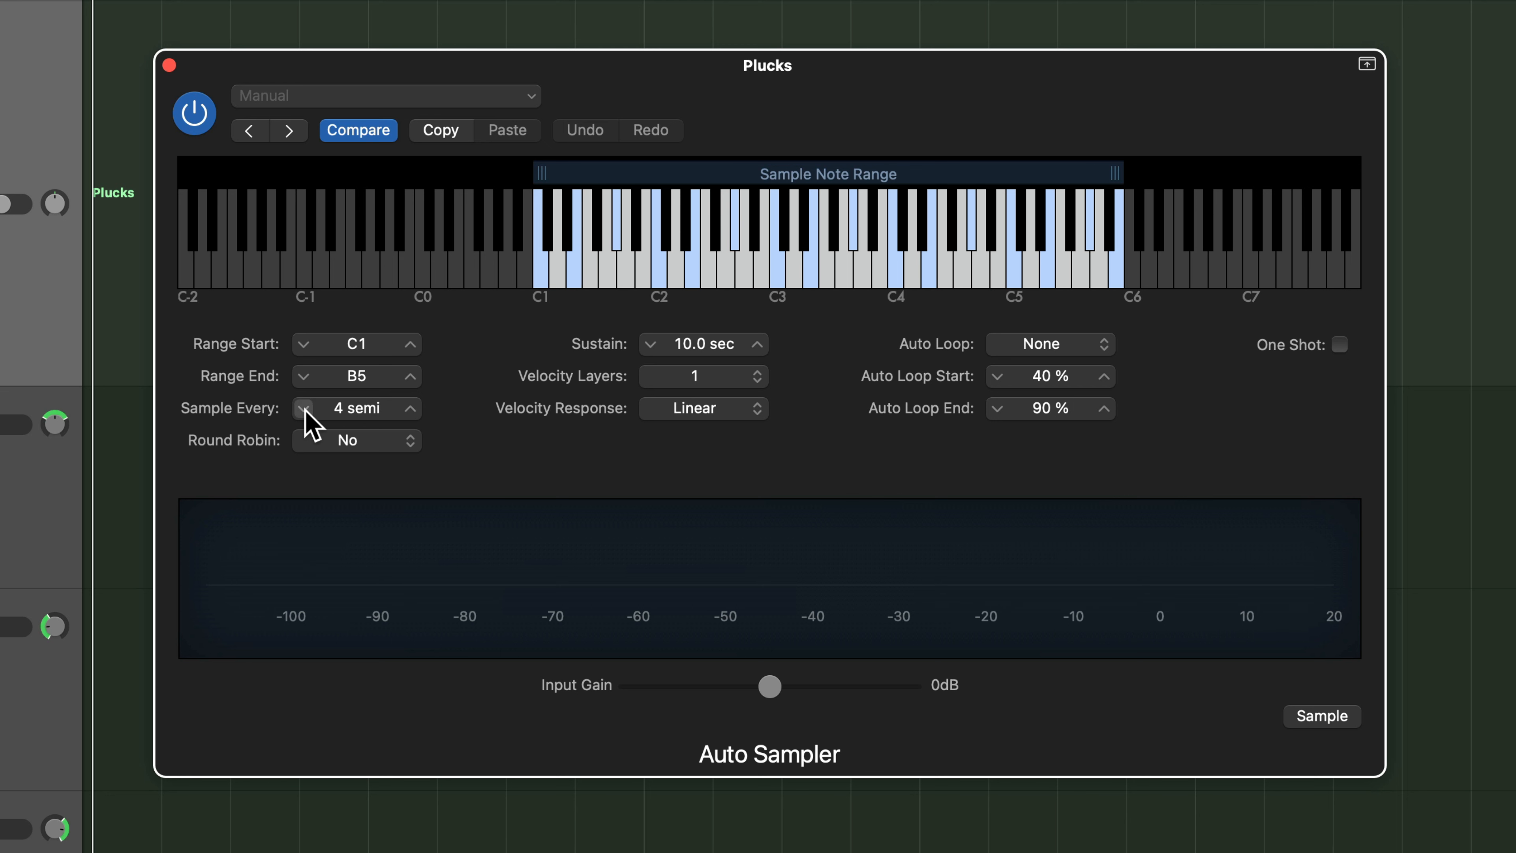
{"action": "left_click", "coordinate": [410, 409]}
{"action": "left_click", "coordinate": [411, 408]}
{"action": "left_click", "coordinate": [410, 409]}
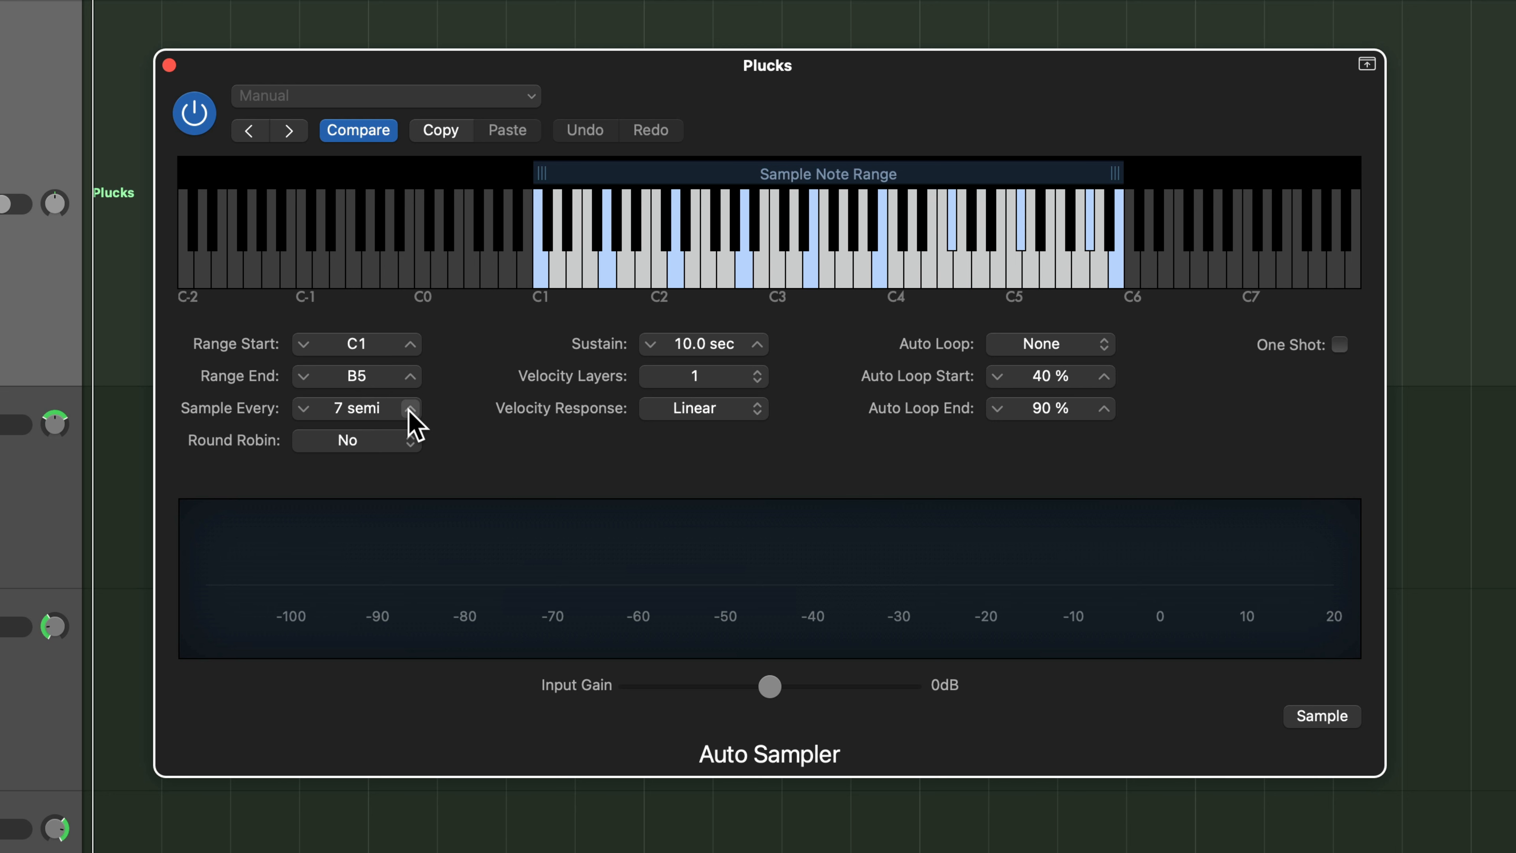
{"action": "left_click", "coordinate": [410, 408]}
{"action": "left_click", "coordinate": [304, 409]}
{"action": "left_click", "coordinate": [304, 409]}
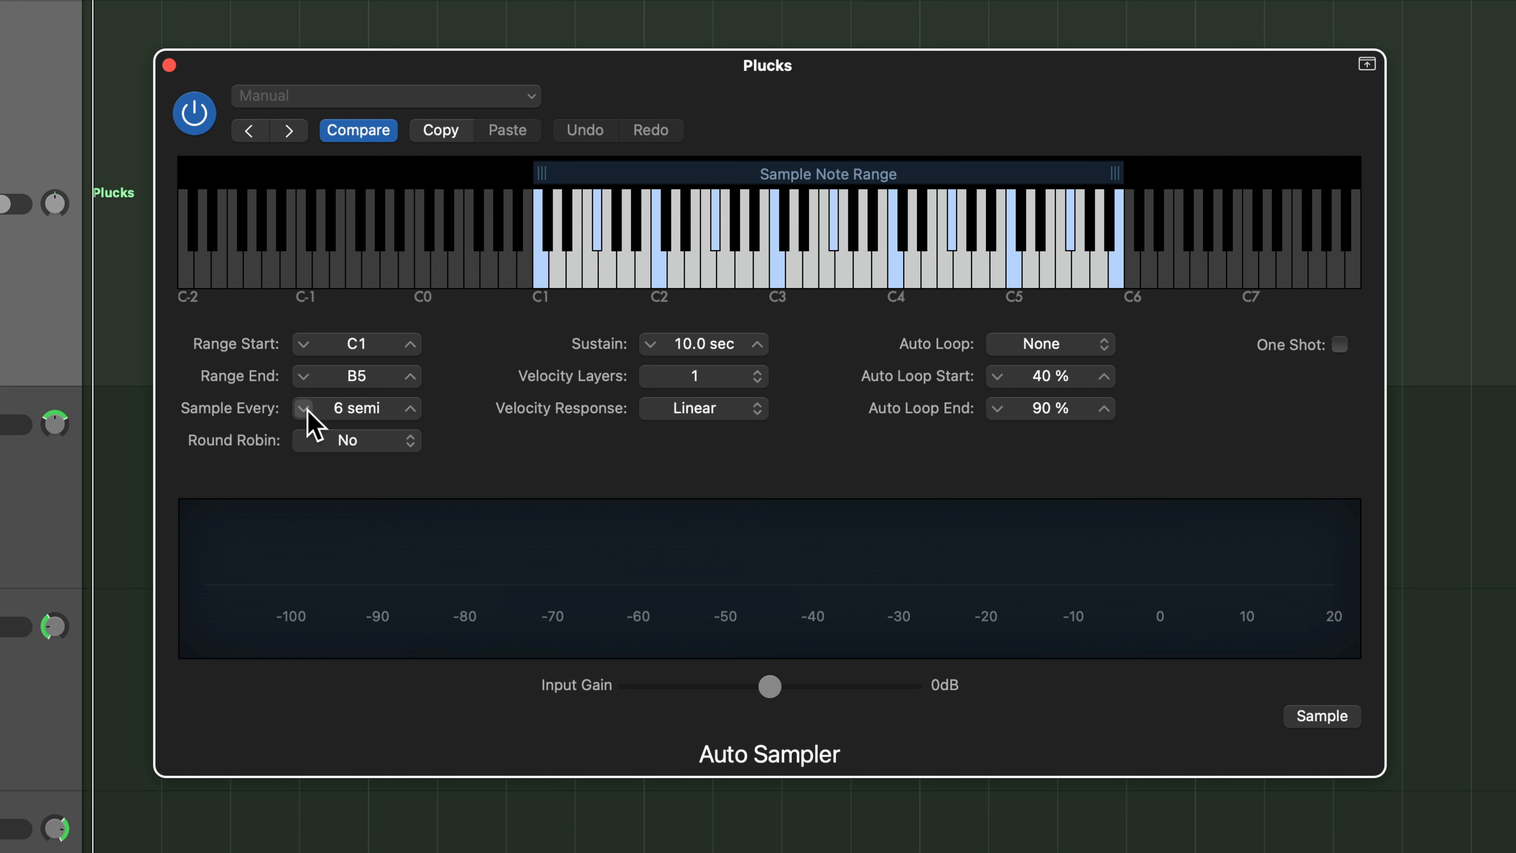
{"action": "left_click", "coordinate": [304, 408]}
{"action": "left_click", "coordinate": [410, 408]}
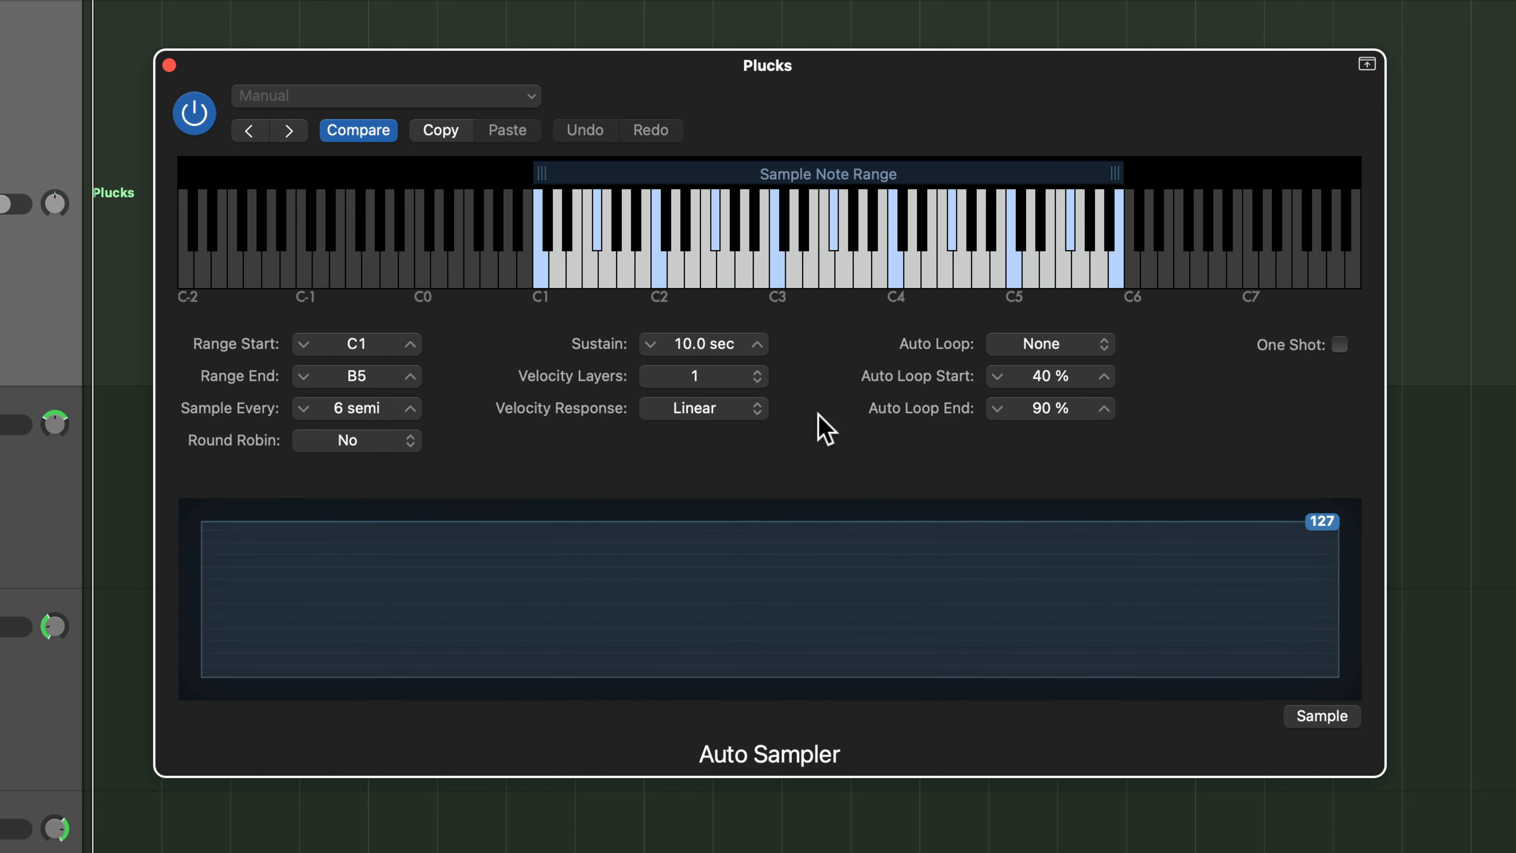
Step: Set the Auto Sampler to 2 velocity layers and move the lower layer's velocity boundary to 84
{"action": "left_click", "coordinate": [717, 379]}
{"action": "left_click", "coordinate": [761, 404]}
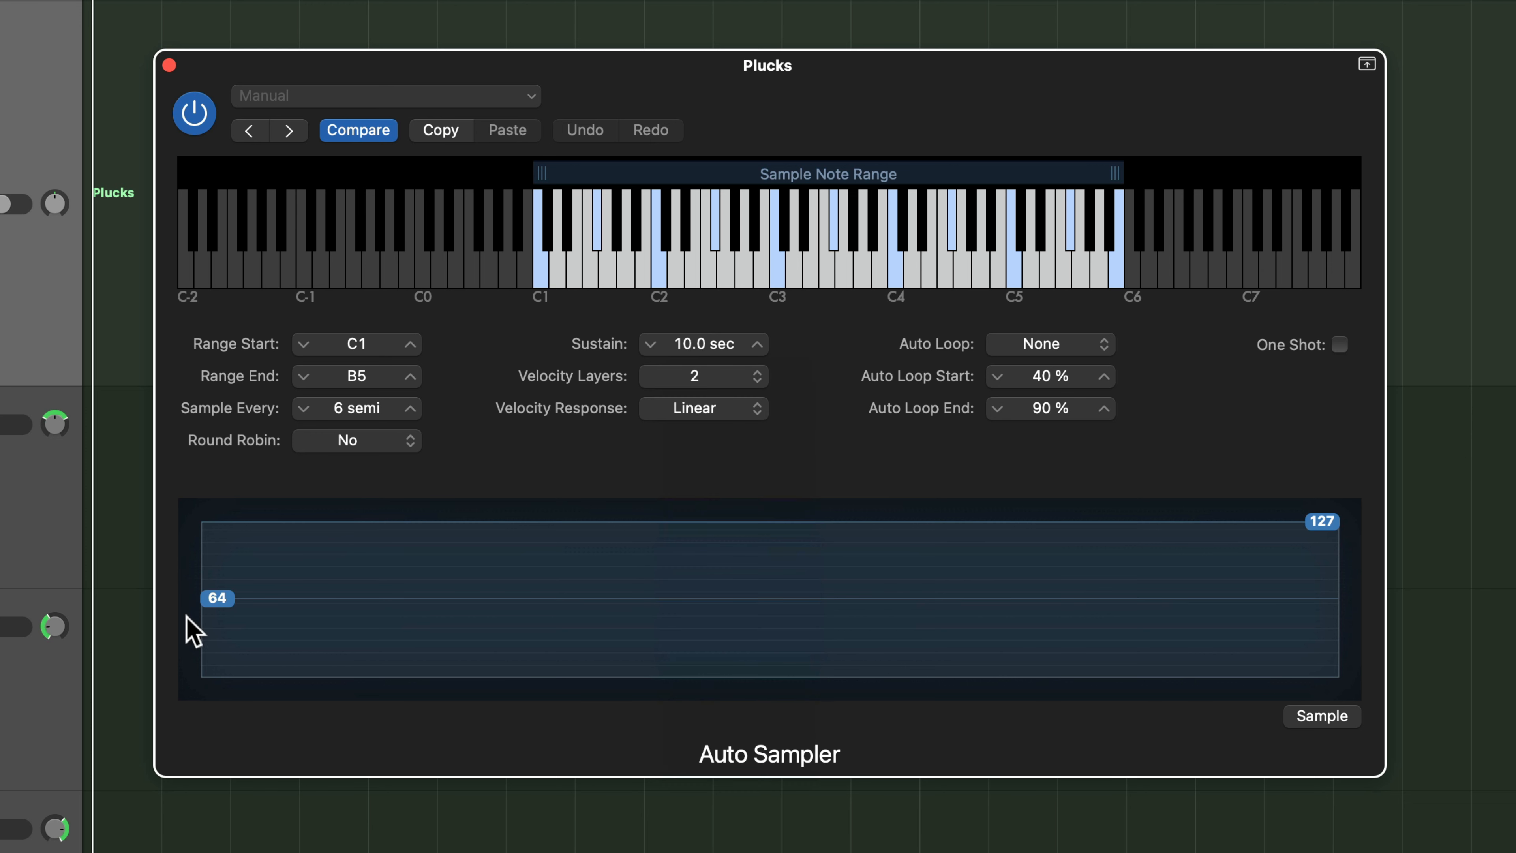
{"action": "left_click_drag", "start_coordinate": [216, 604], "coordinate": [225, 574]}
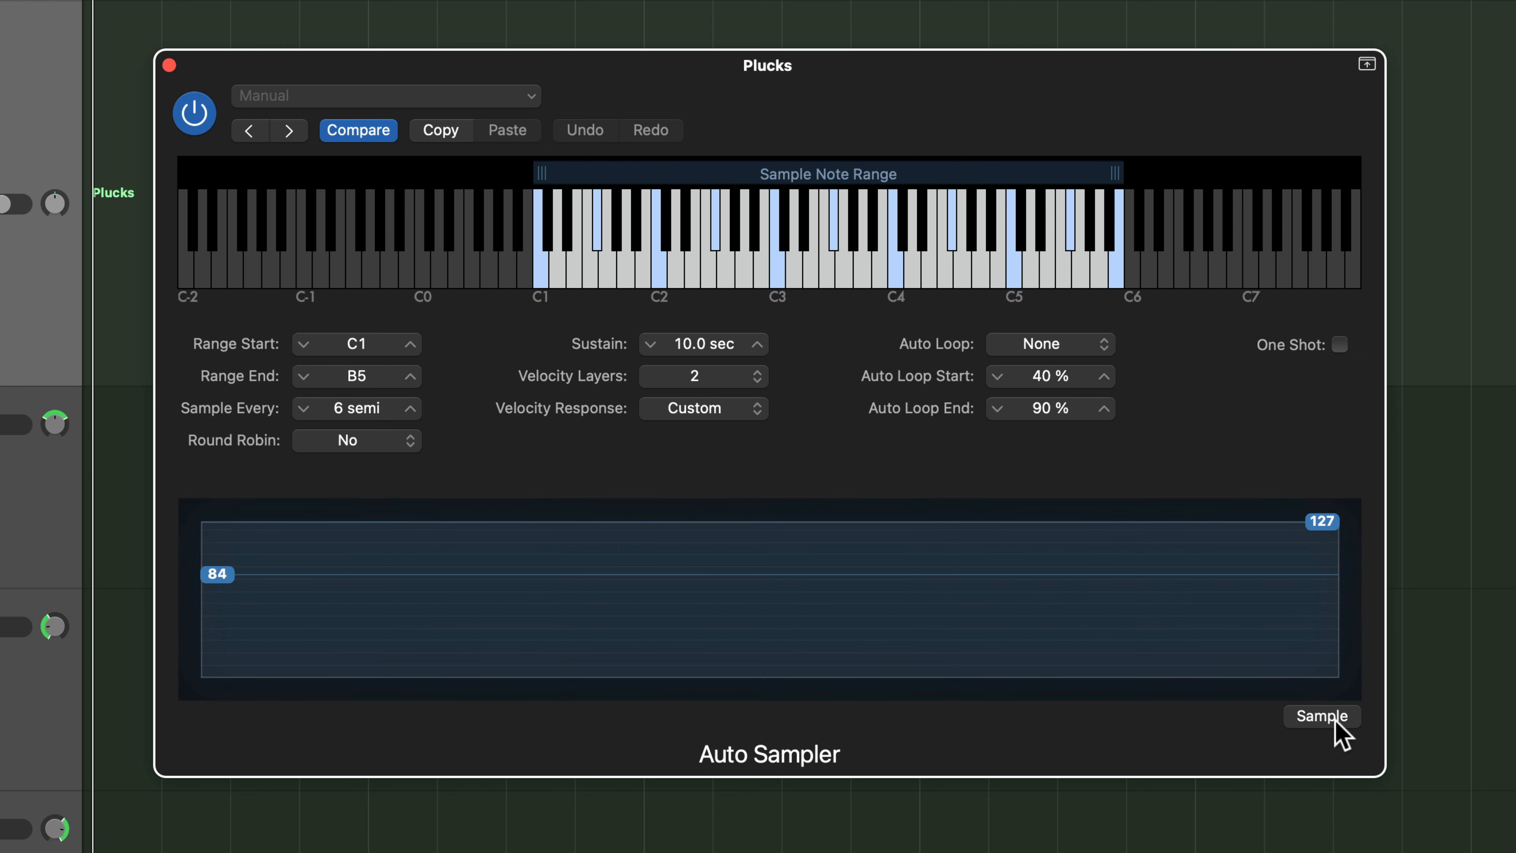
Step: Start auto-sampling the Plucks stack, saving the sampled instrument as Particles v2 in the Auto Sampled folder
{"action": "left_click", "coordinate": [1322, 715]}
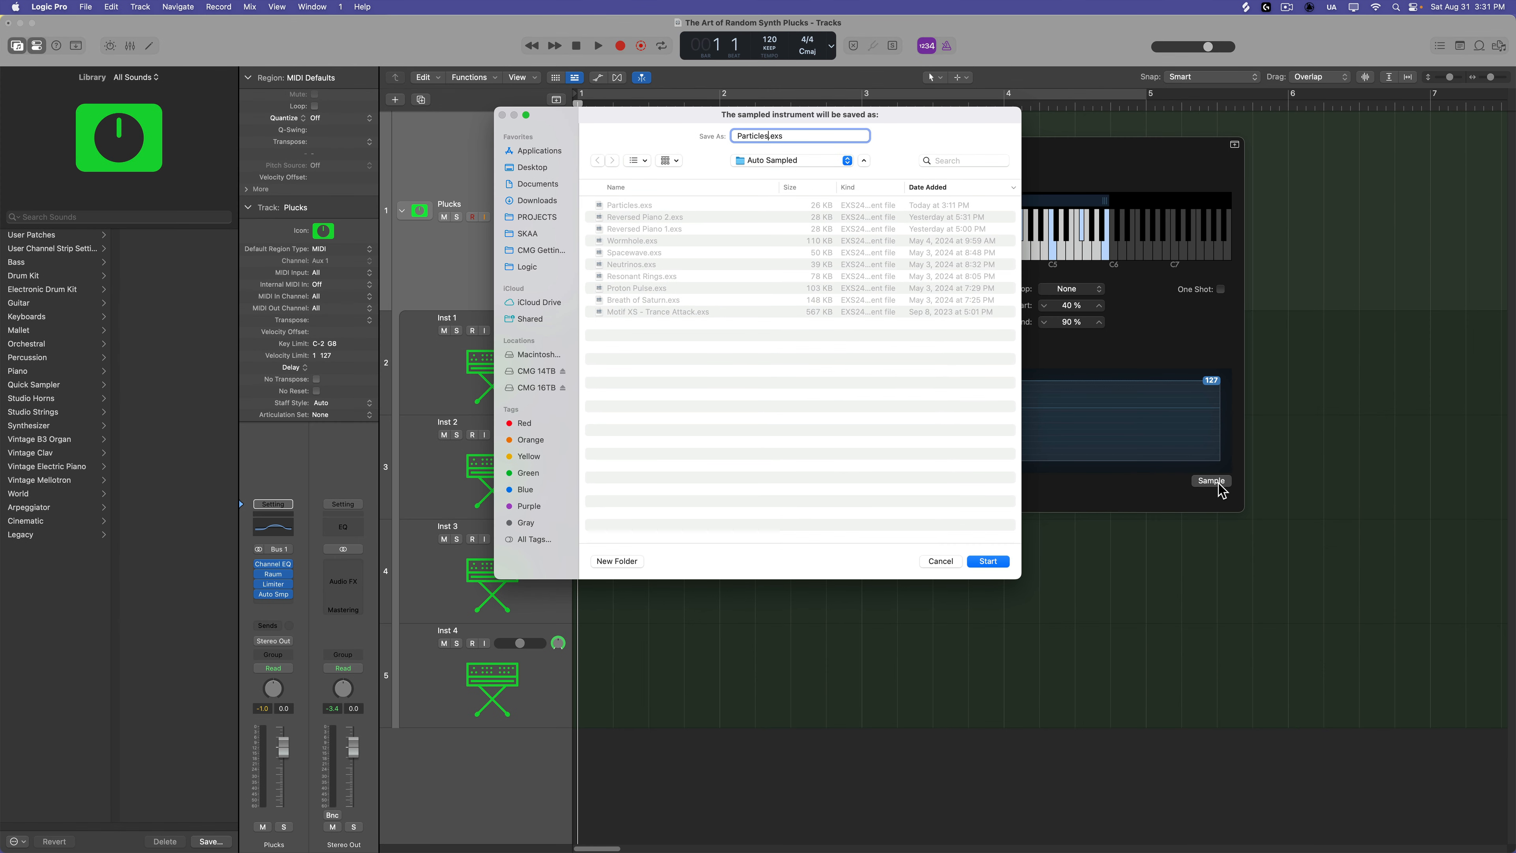
{"action": "type", "text": "v2"}
{"action": "key", "text": "Return"}
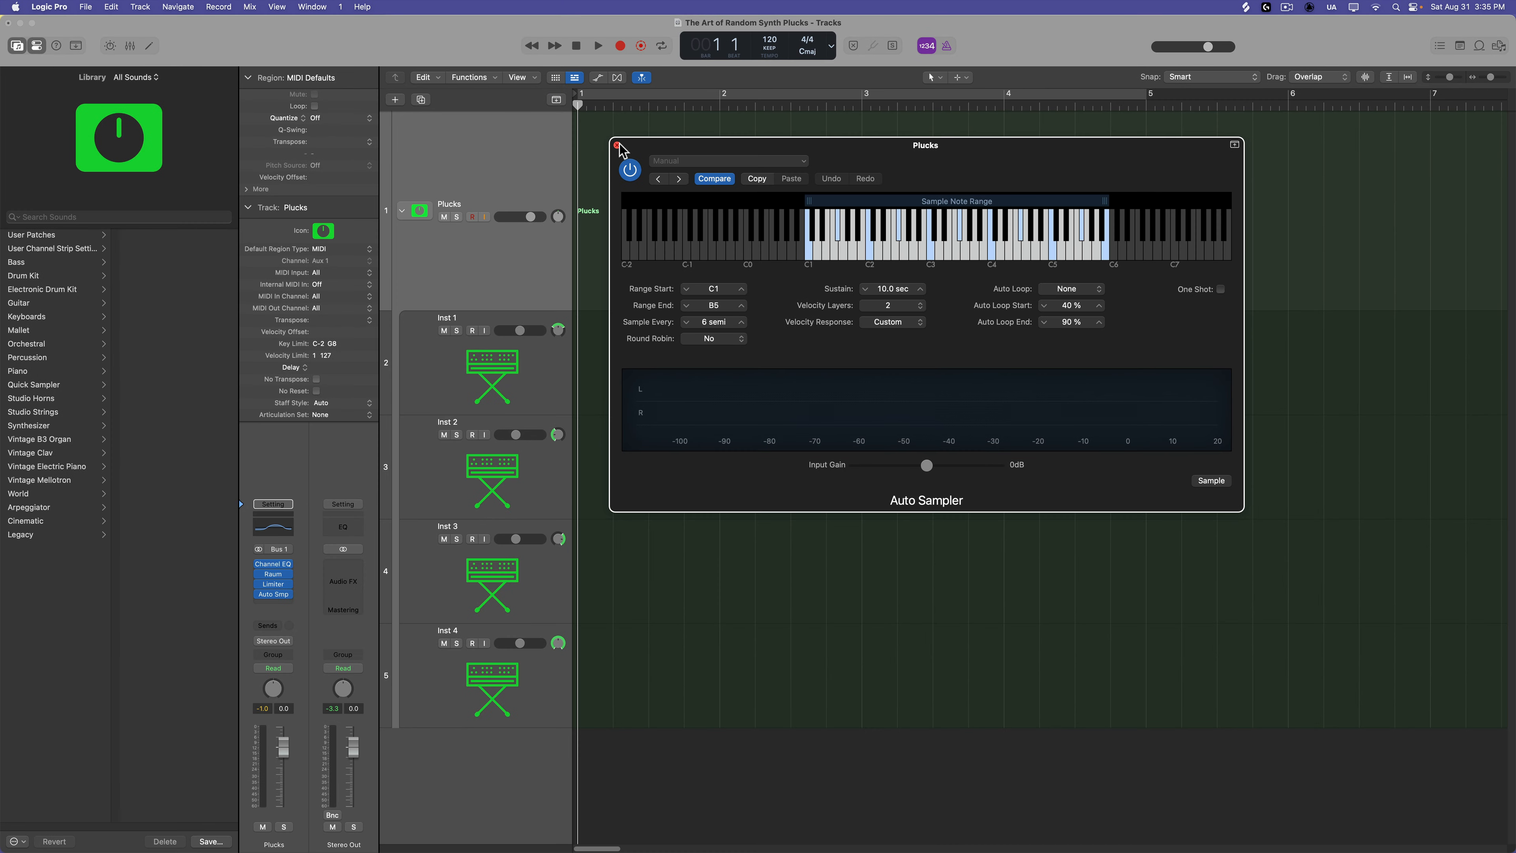
Step: Close the Auto Sampler window, and mute and collapse the Plucks stack
{"action": "left_click", "coordinate": [134, 56]}
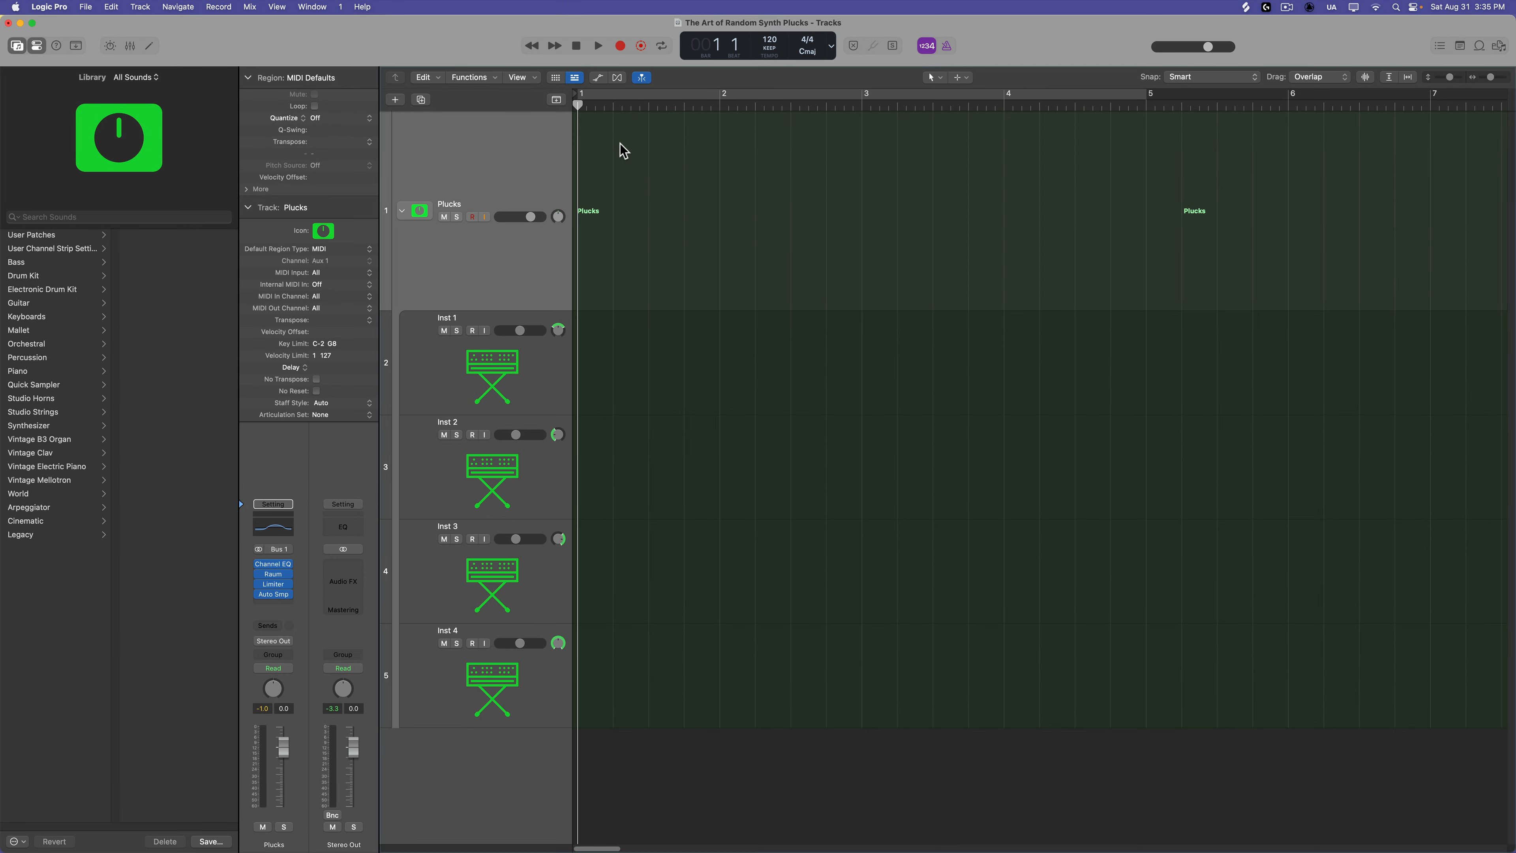
{"action": "left_click", "coordinate": [444, 216]}
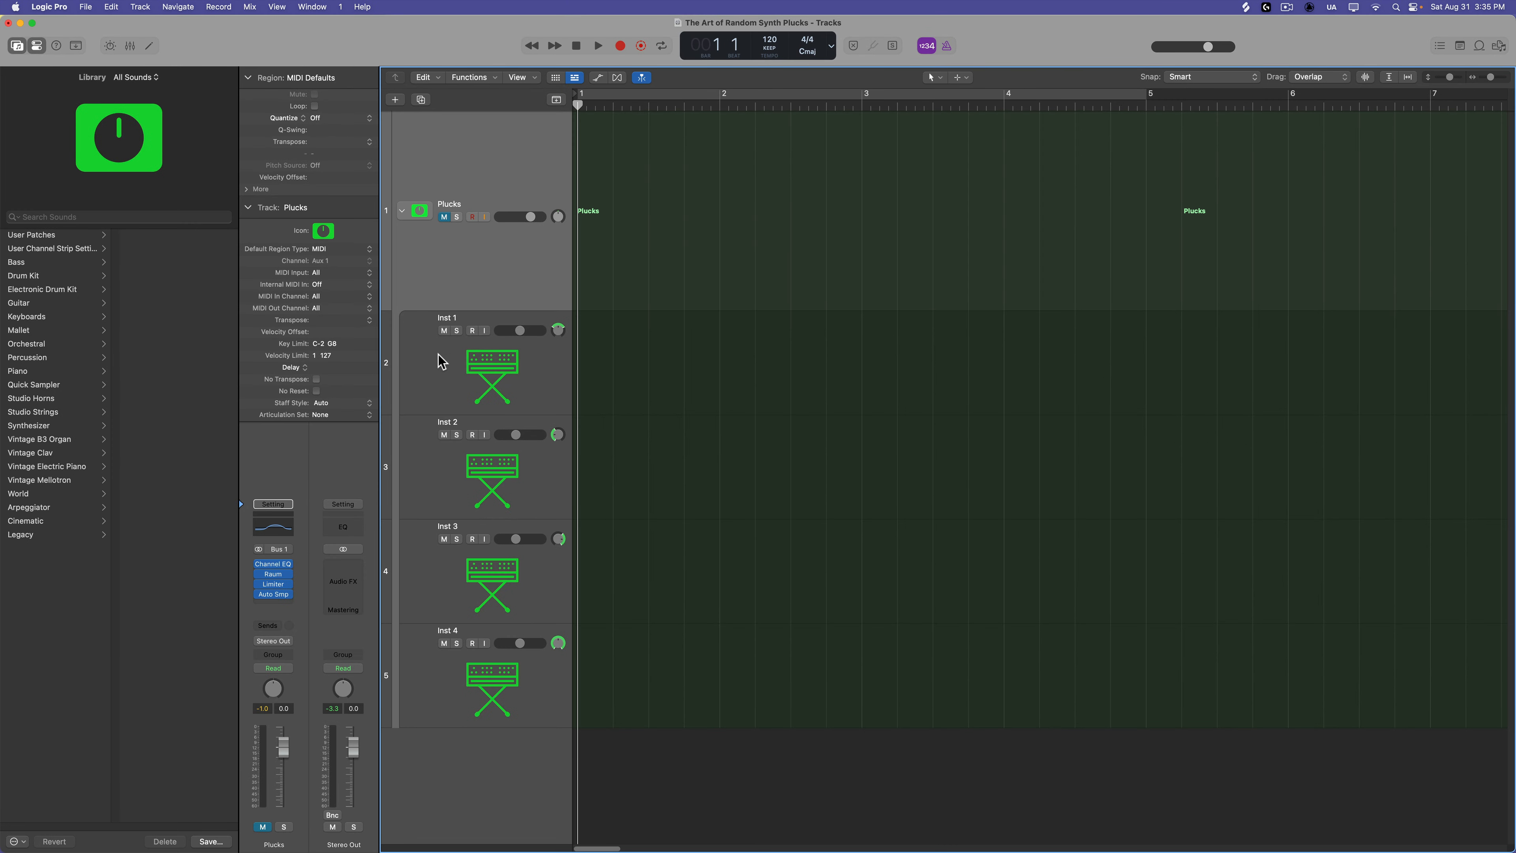
{"action": "left_click", "coordinate": [403, 211]}
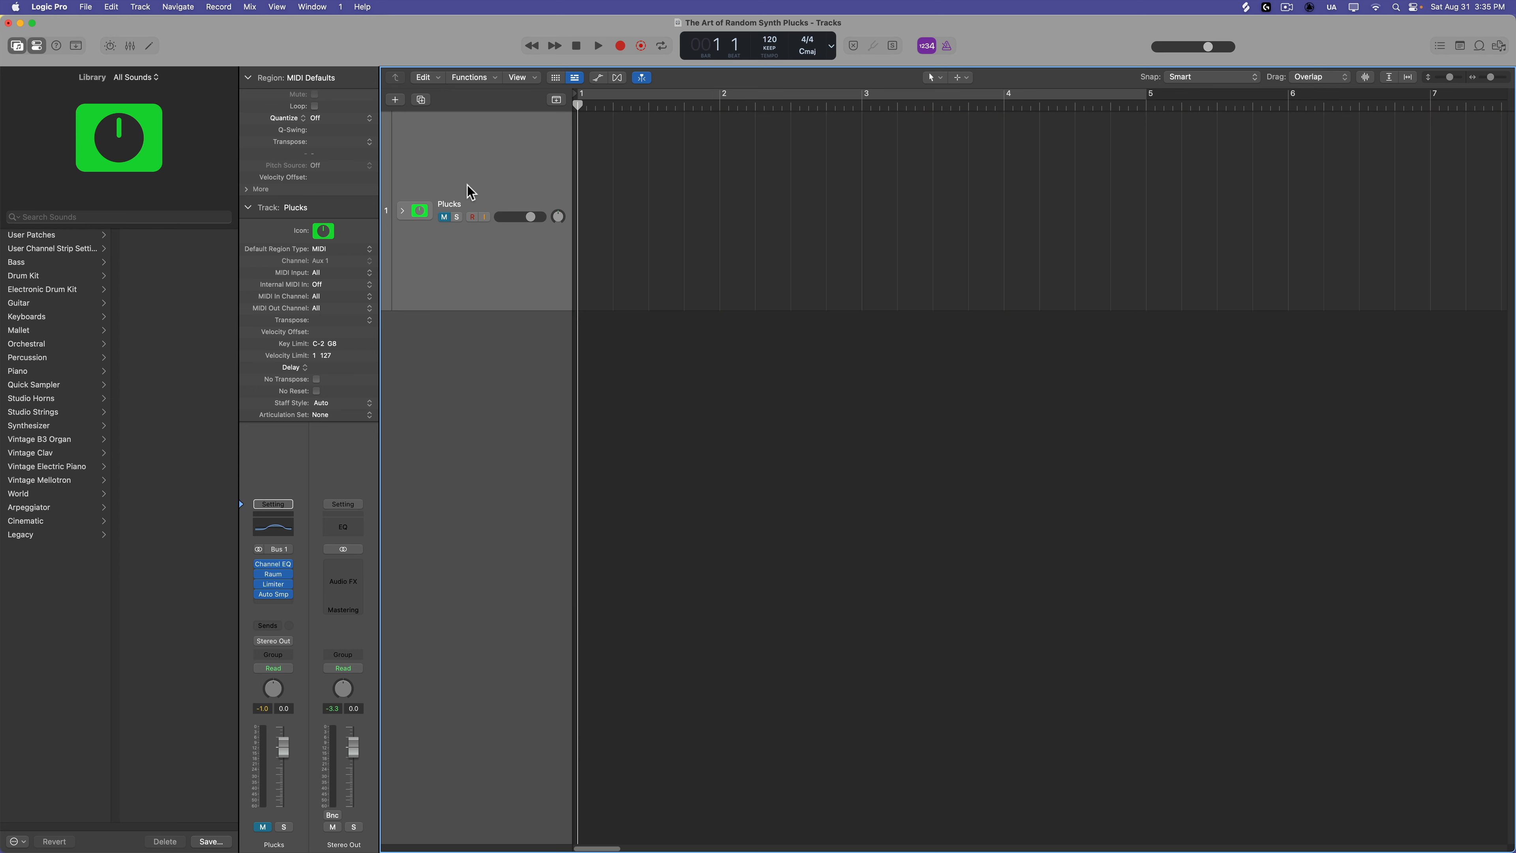
Step: Insert a stereo Sampler on a new software instrument track and load the Auto Sampled instrument Particles v2
{"action": "left_click", "coordinate": [291, 588]}
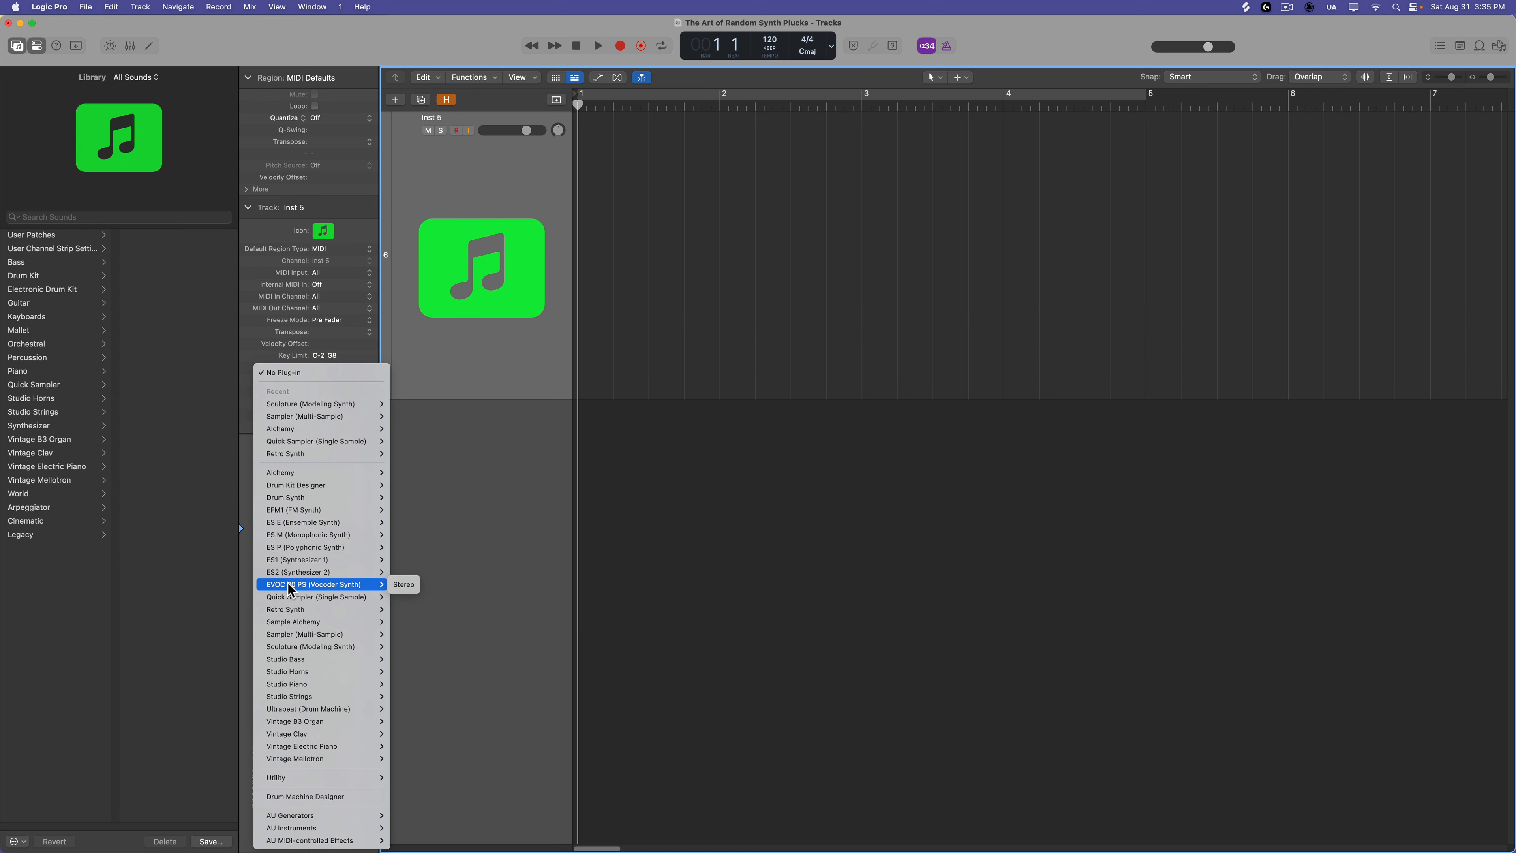
{"action": "mouse_move", "coordinate": [370, 634]}
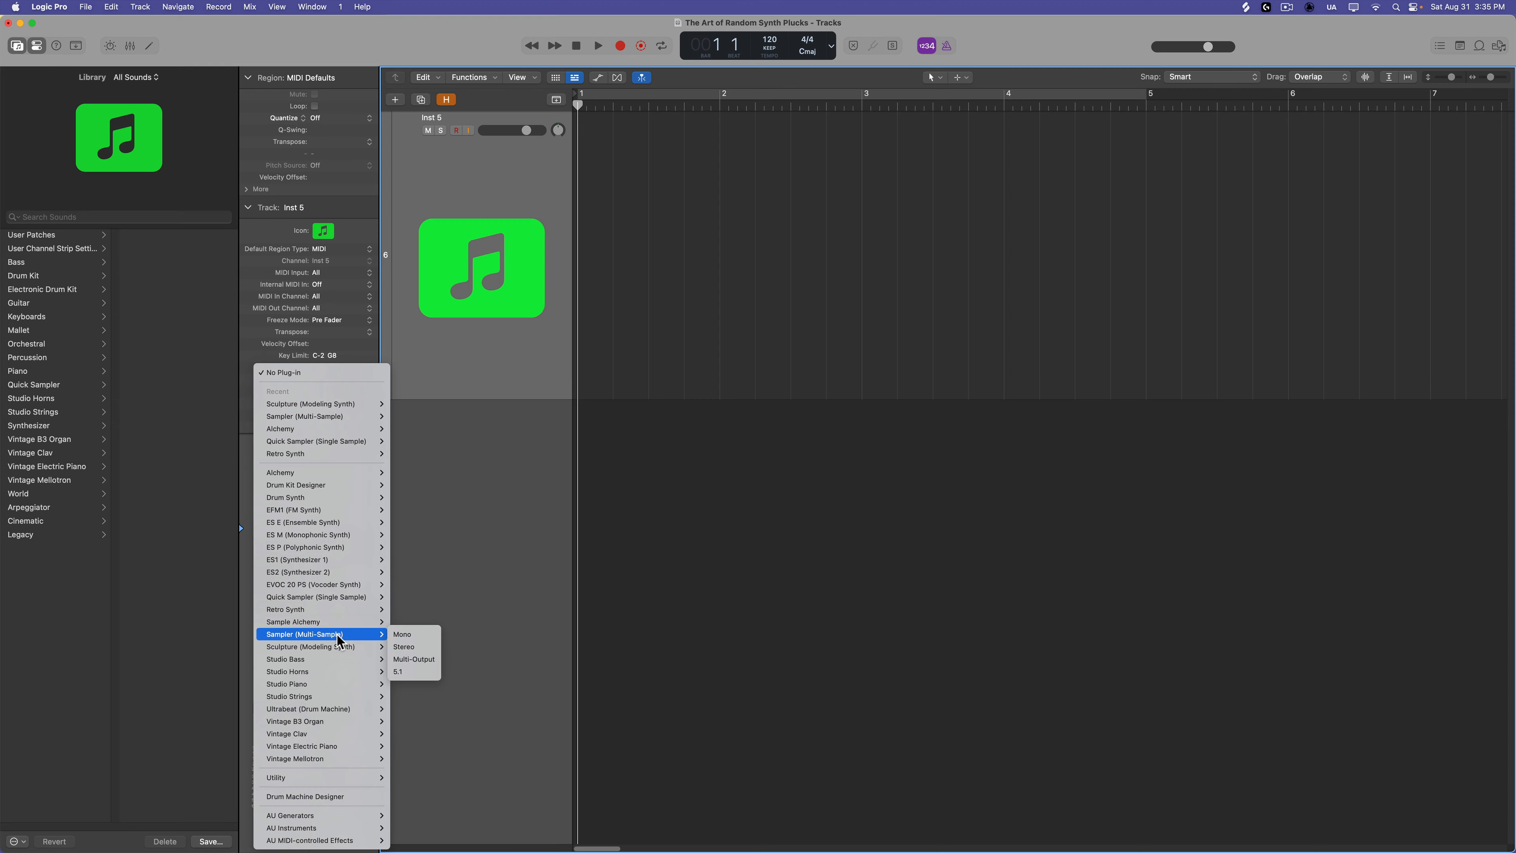
{"action": "left_click", "coordinate": [422, 654]}
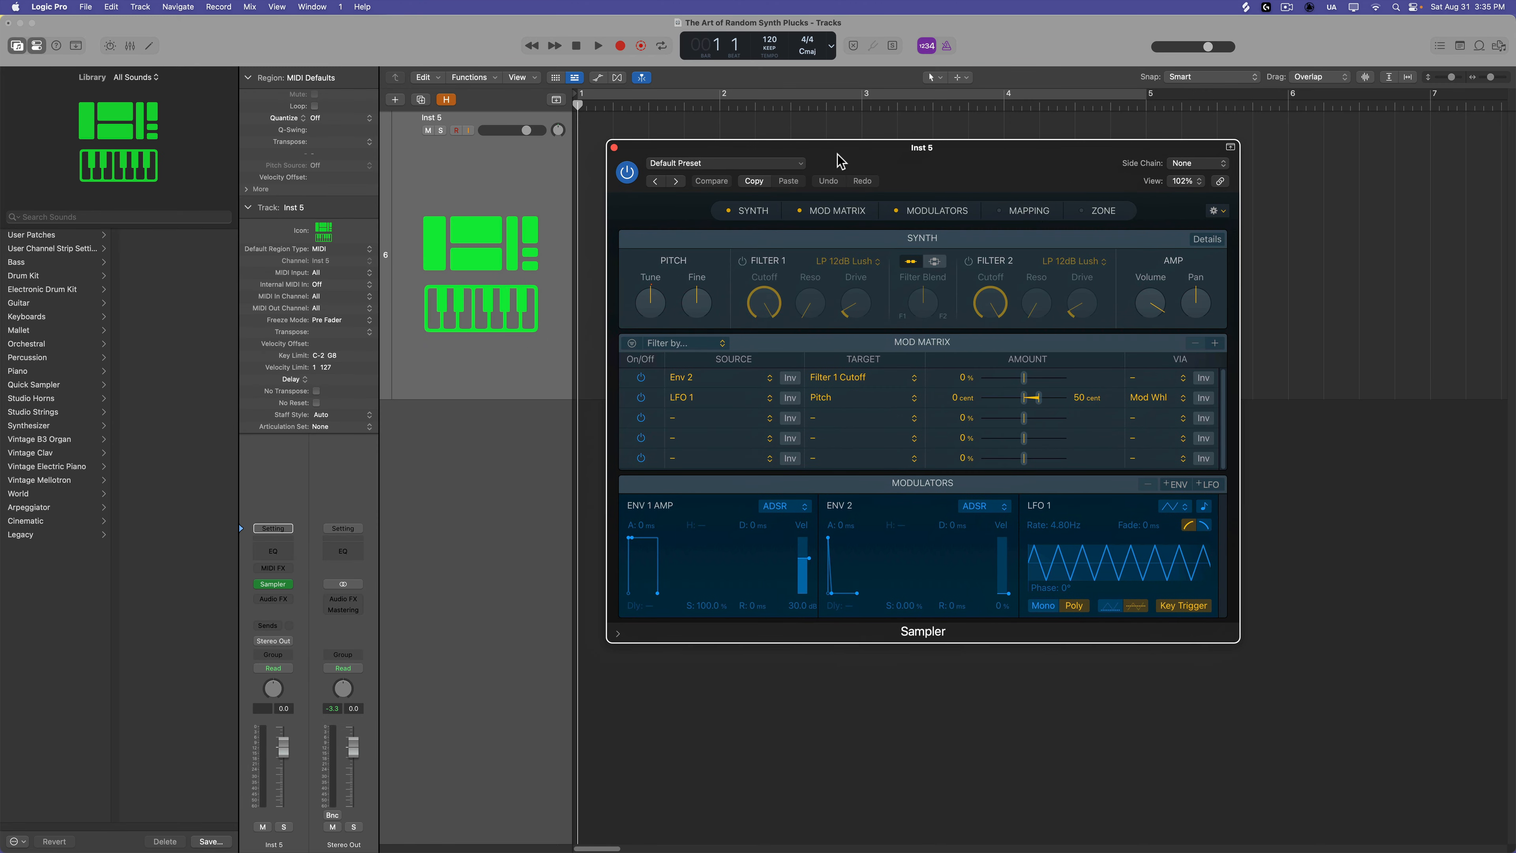
{"action": "left_click", "coordinate": [780, 165]}
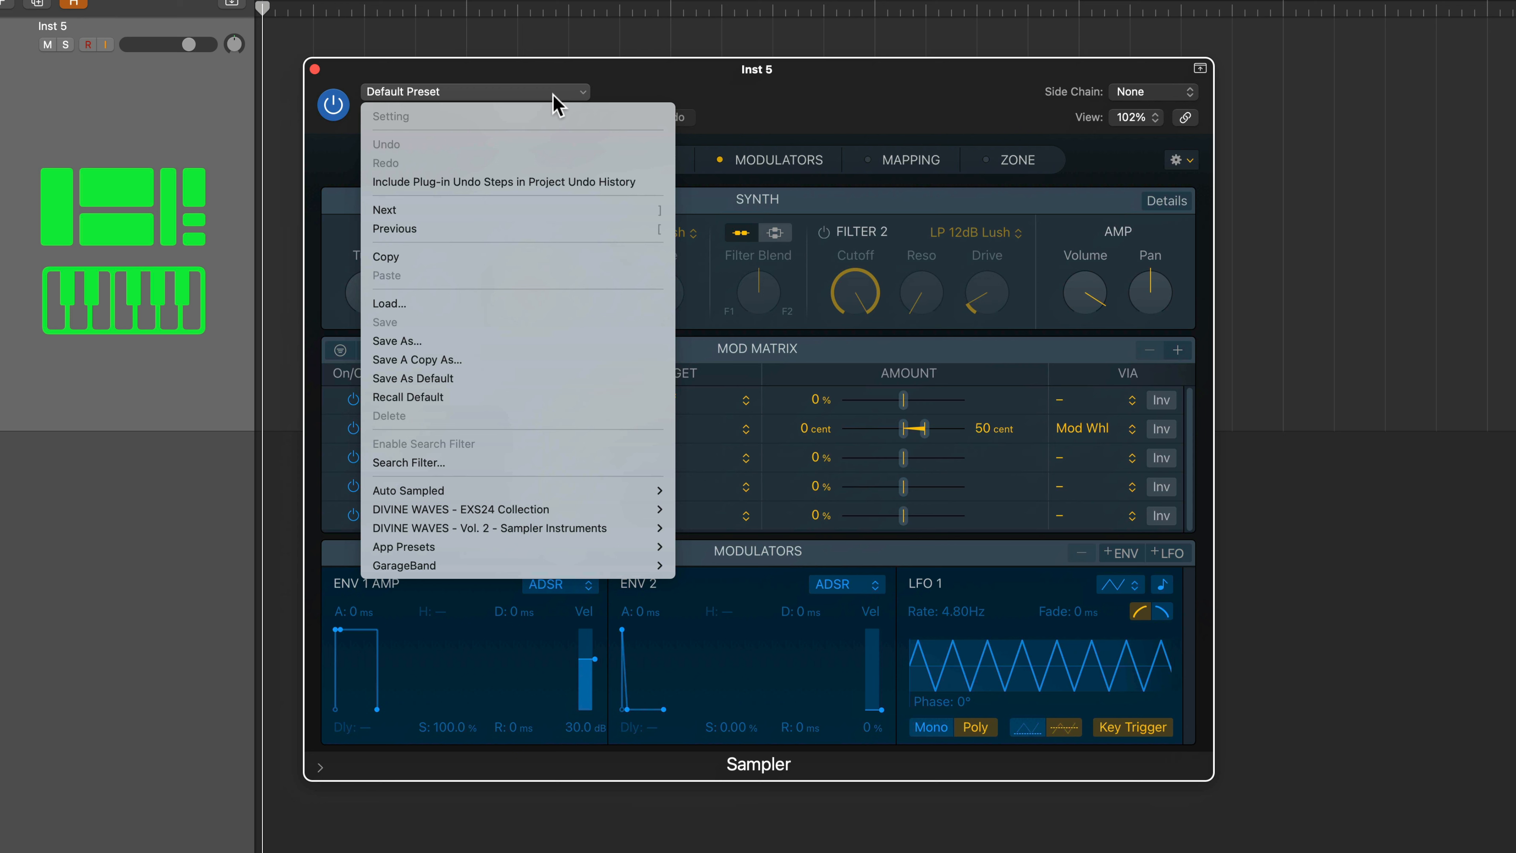
{"action": "mouse_move", "coordinate": [465, 492]}
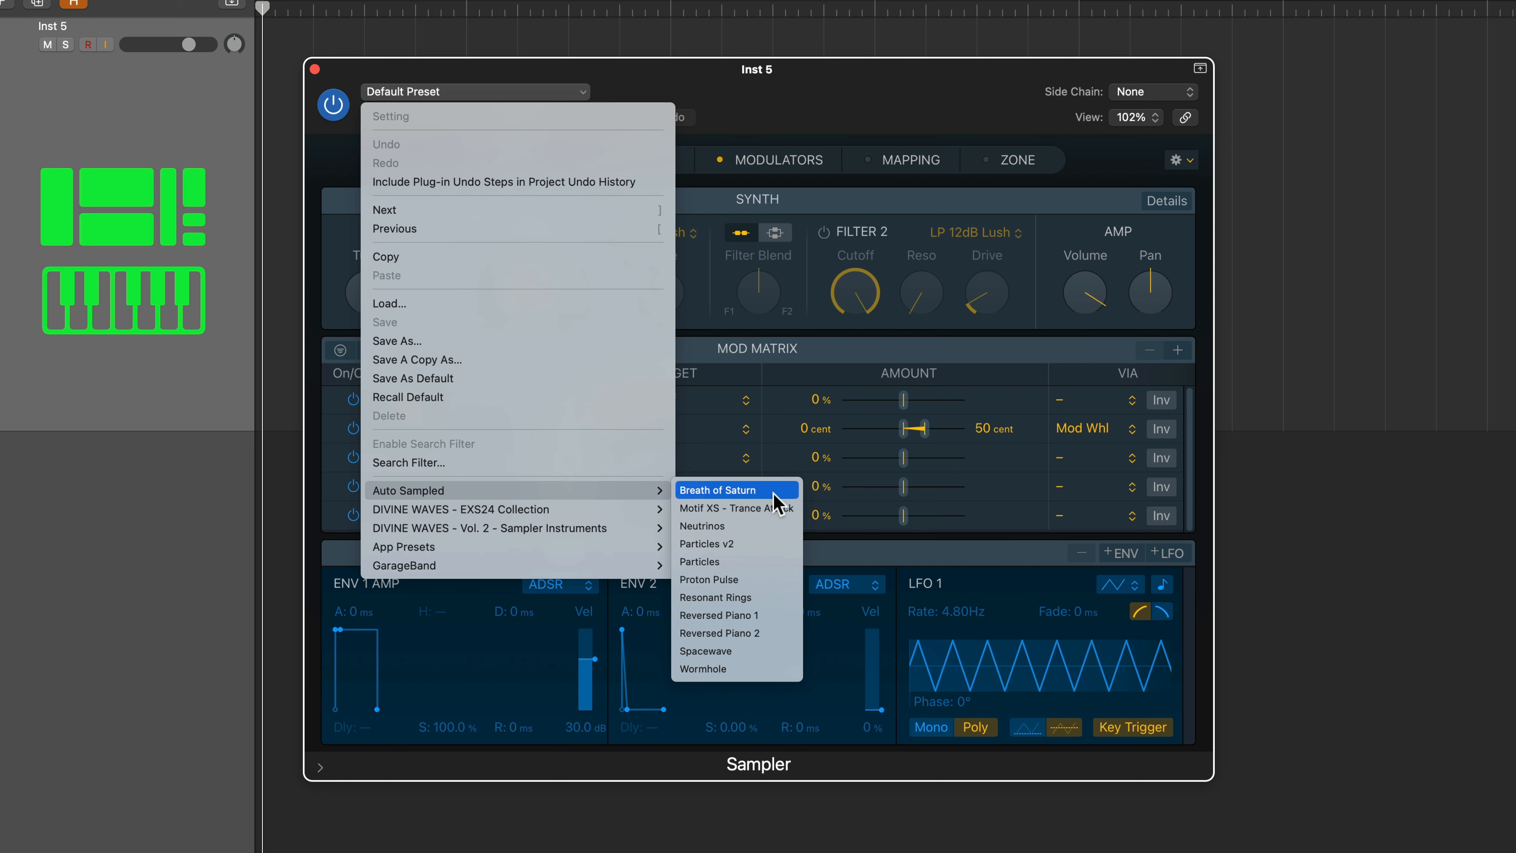
{"action": "left_click", "coordinate": [759, 550]}
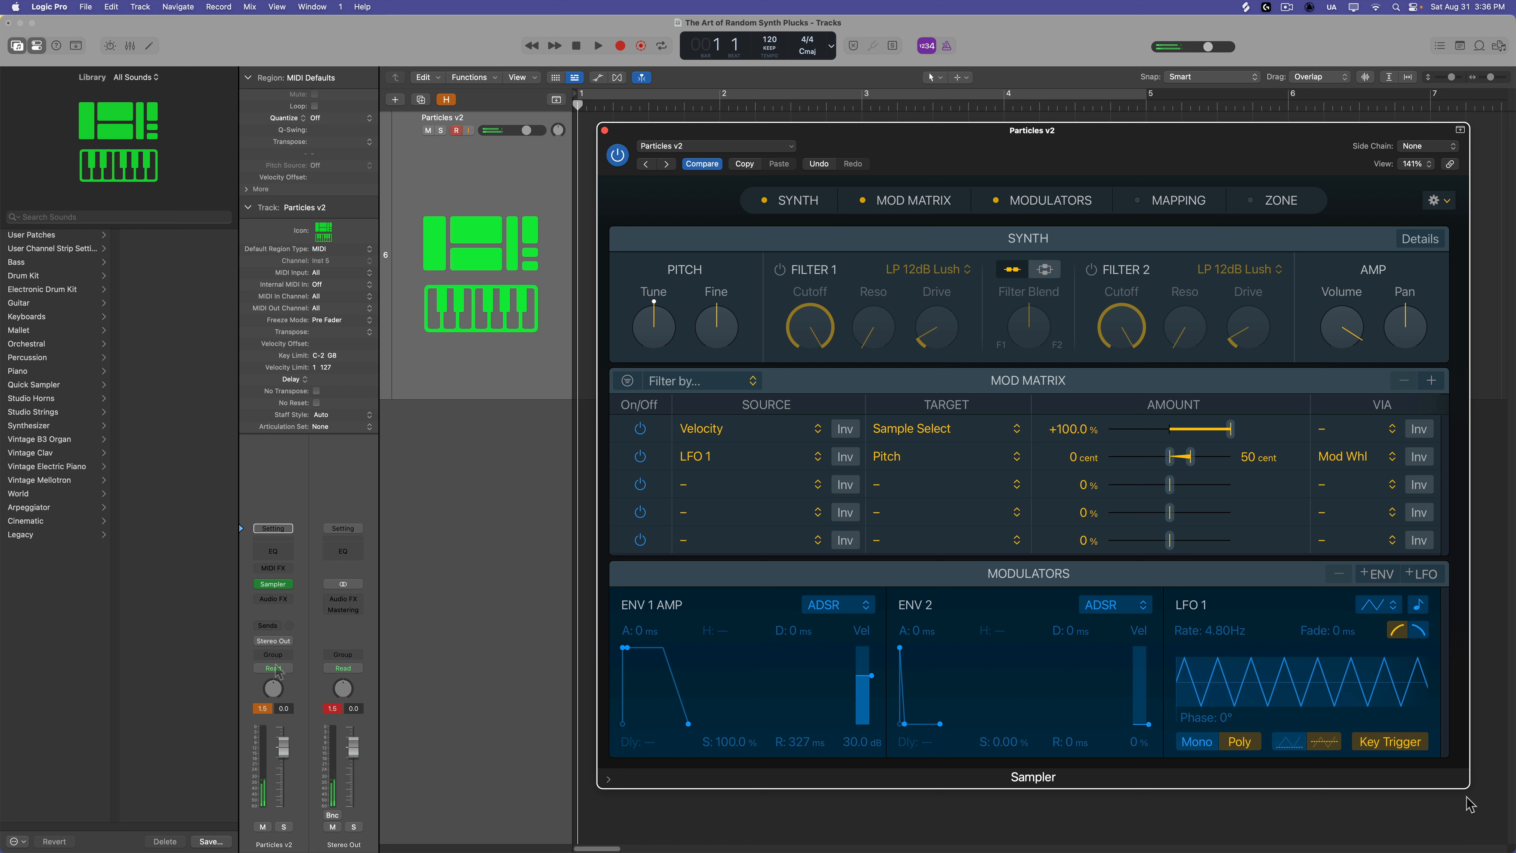
Step: Turn down the Sampler's amp volume and lengthen the Env 1 Amp release to about 2522 ms
{"action": "left_click_drag", "start_coordinate": [1345, 331], "coordinate": [1352, 364]}
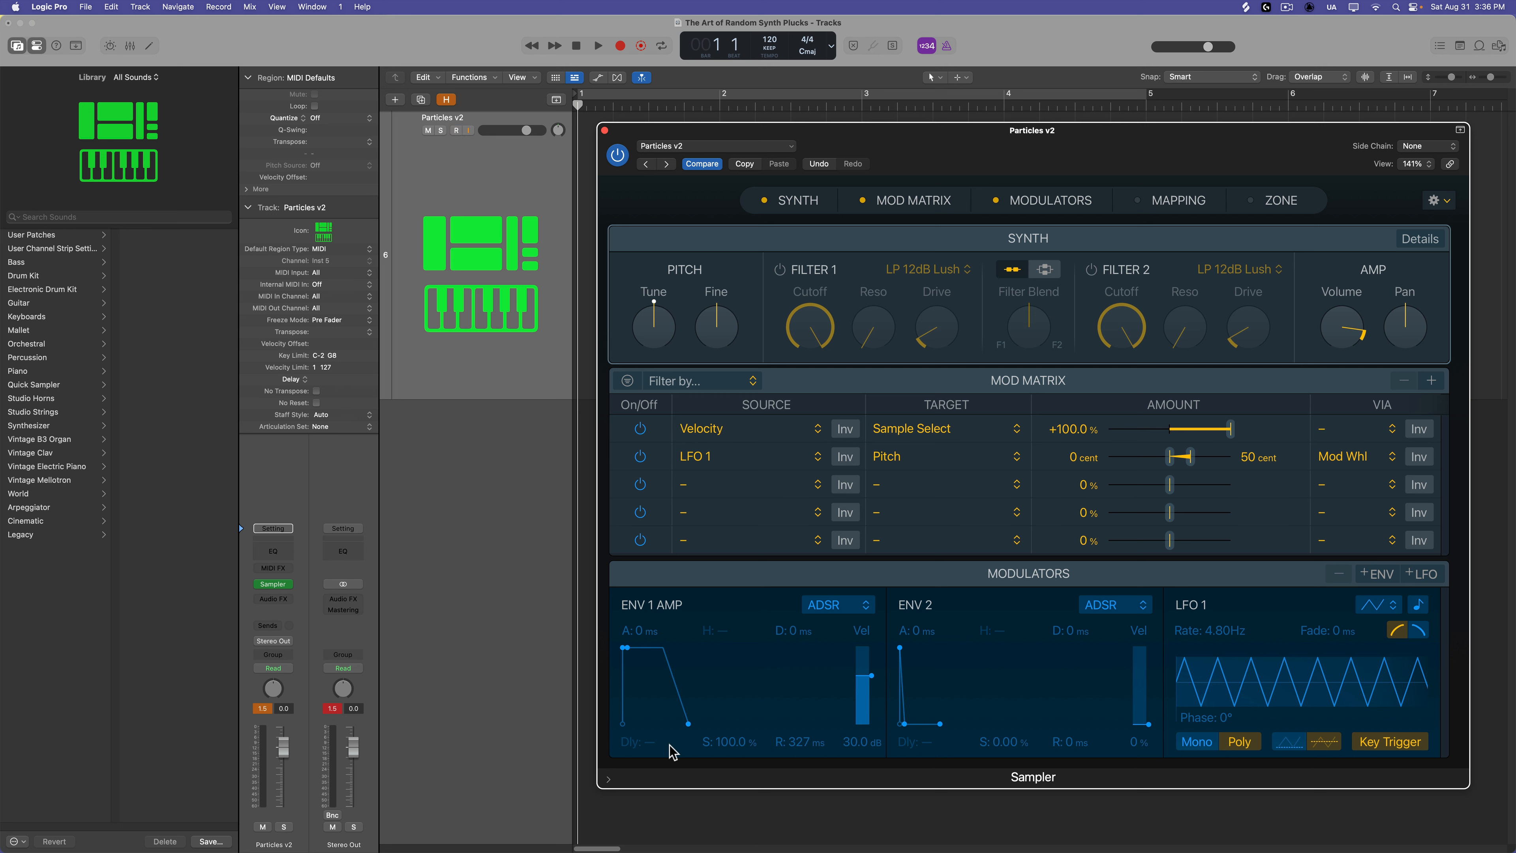
{"action": "left_click_drag", "start_coordinate": [688, 724], "coordinate": [708, 726]}
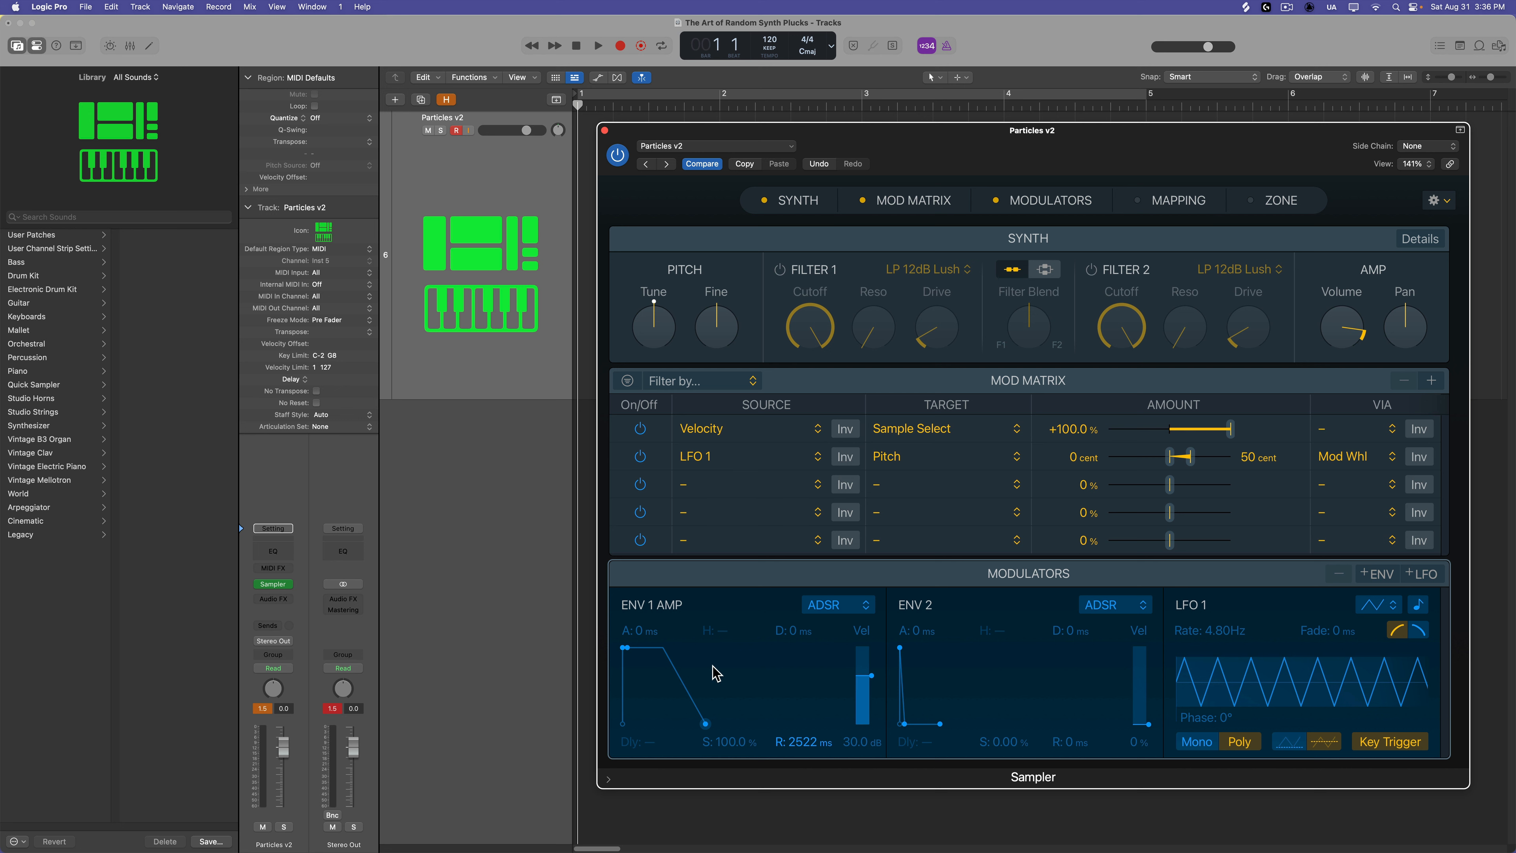
{"action": "left_click", "coordinate": [261, 710]}
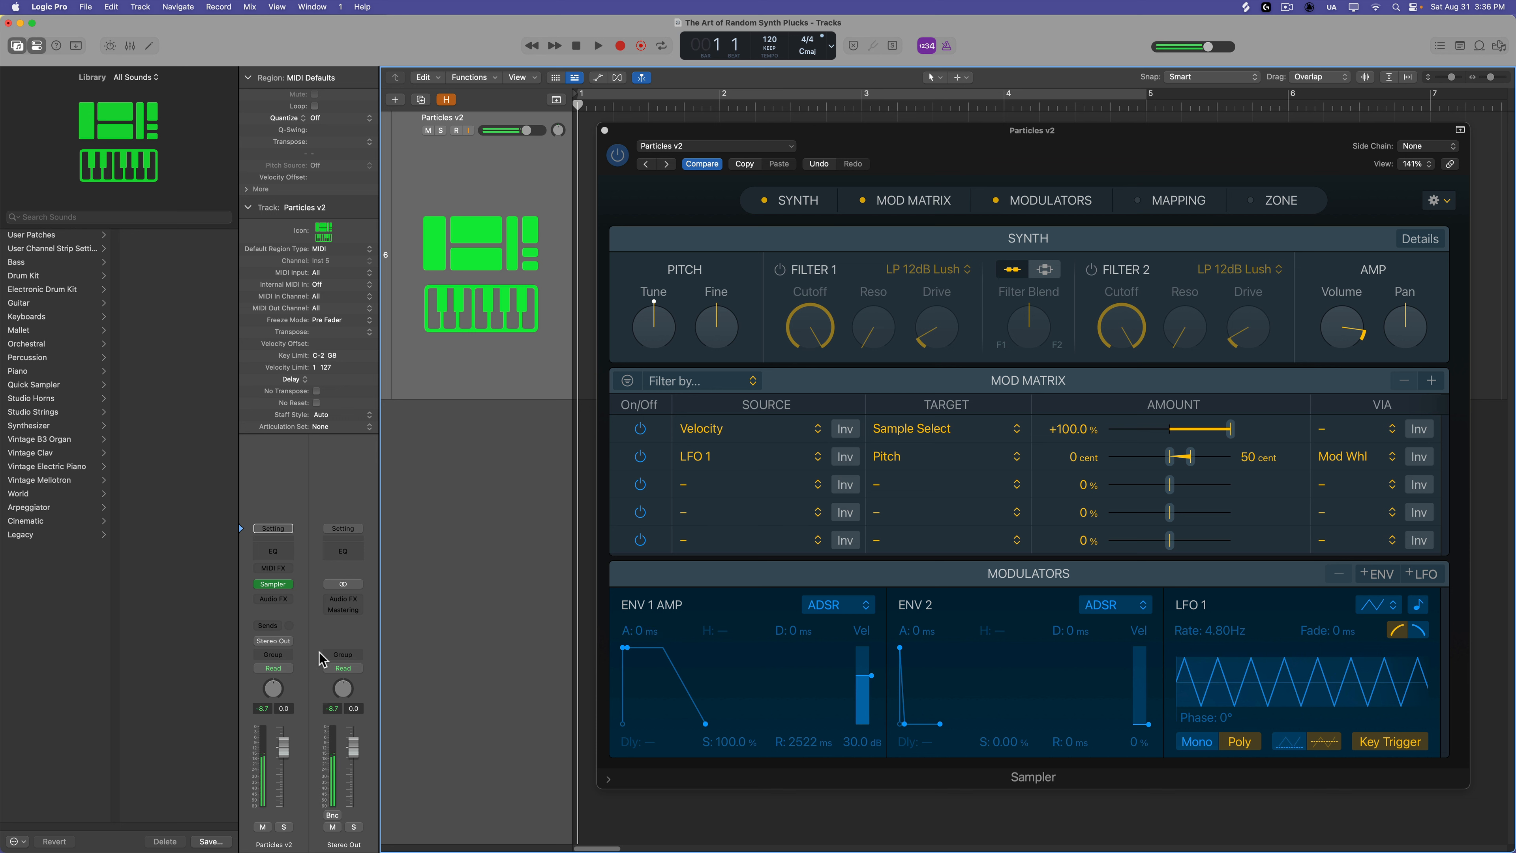
{"action": "left_click", "coordinate": [1341, 327]}
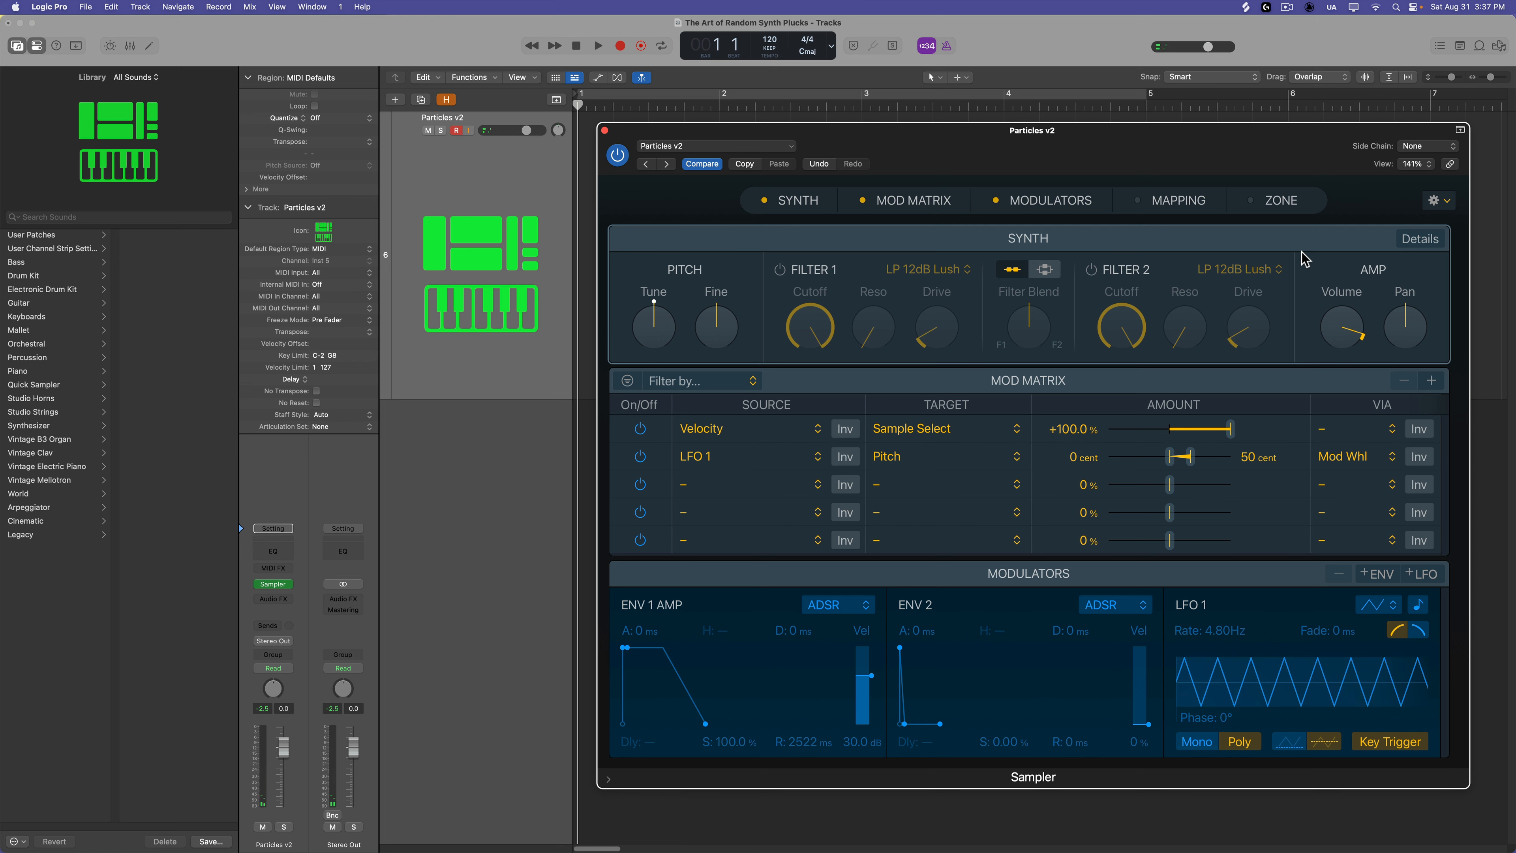
Step: Show the Sampler's mapping and zone editors and examine the sampled zones in each of the two velocity layers
{"action": "left_click", "coordinate": [1156, 201]}
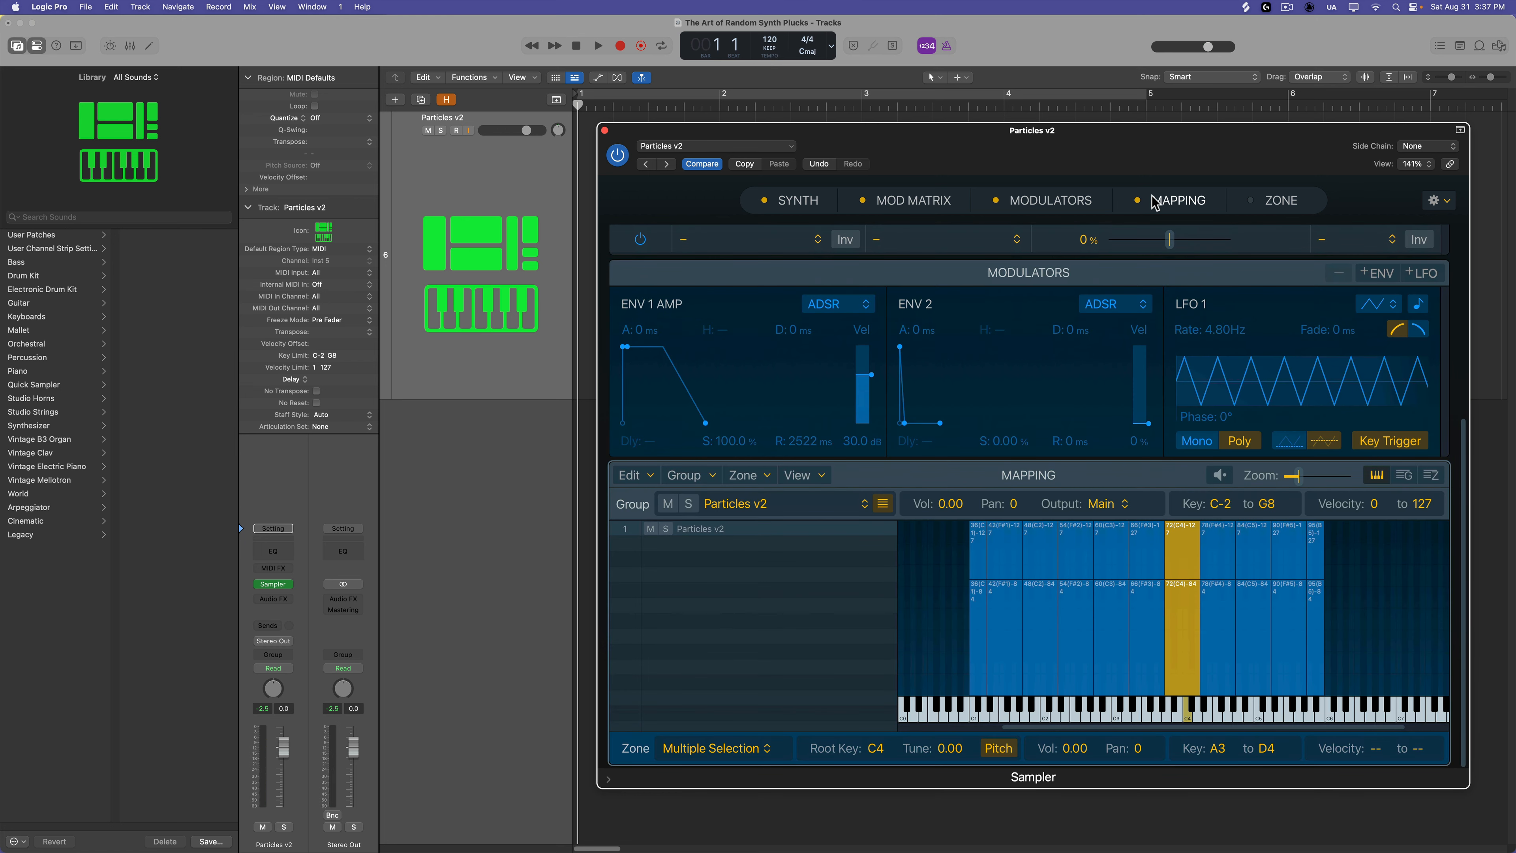
{"action": "left_click", "coordinate": [1279, 202]}
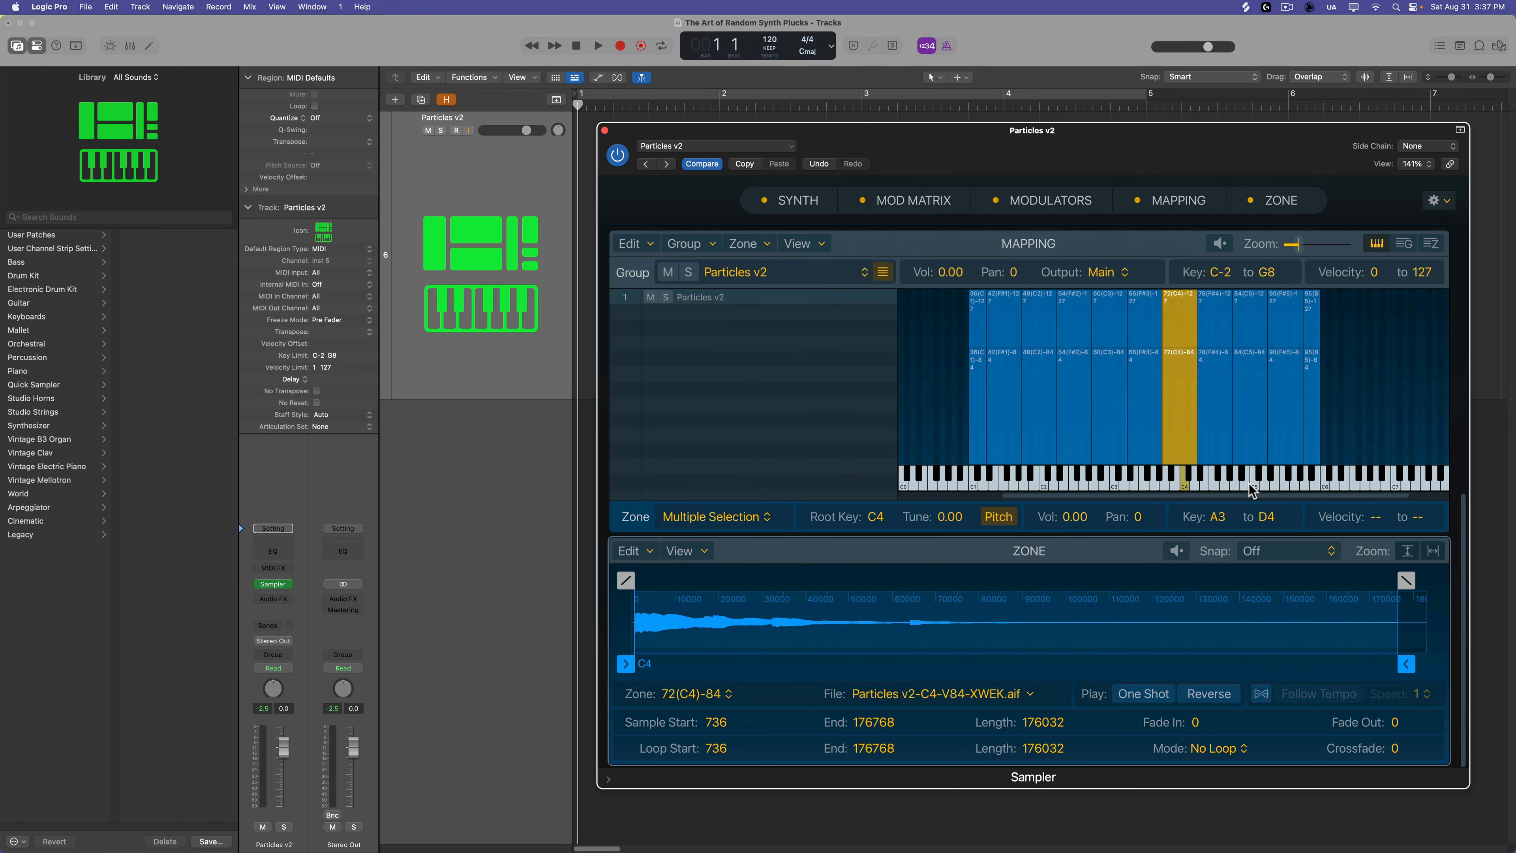
{"action": "left_click_drag", "start_coordinate": [938, 321], "coordinate": [1403, 410]}
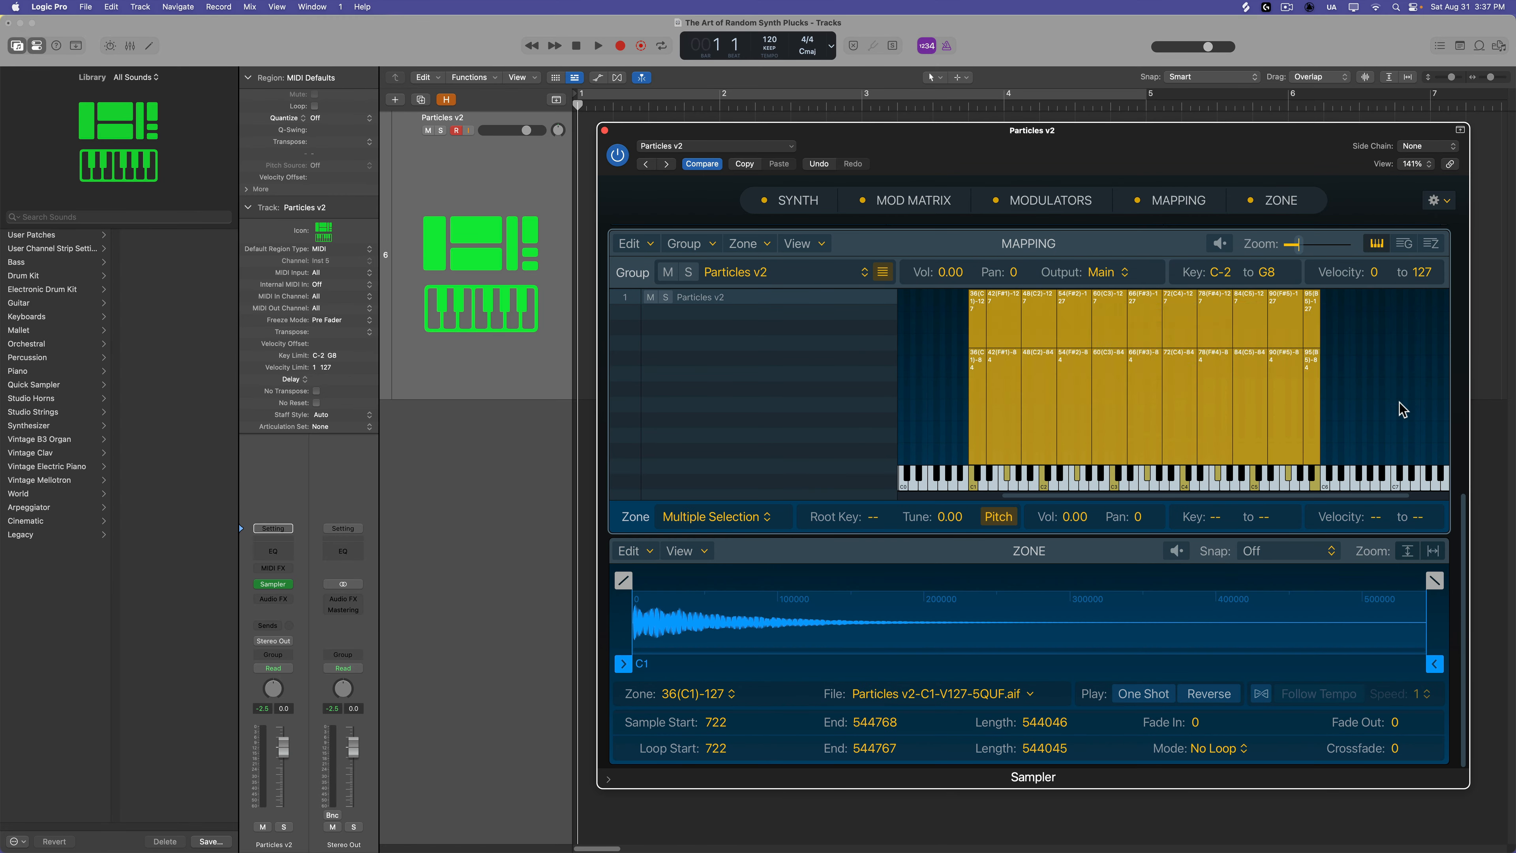
{"action": "left_click", "coordinate": [1403, 410]}
{"action": "left_click_drag", "start_coordinate": [941, 322], "coordinate": [1370, 325]}
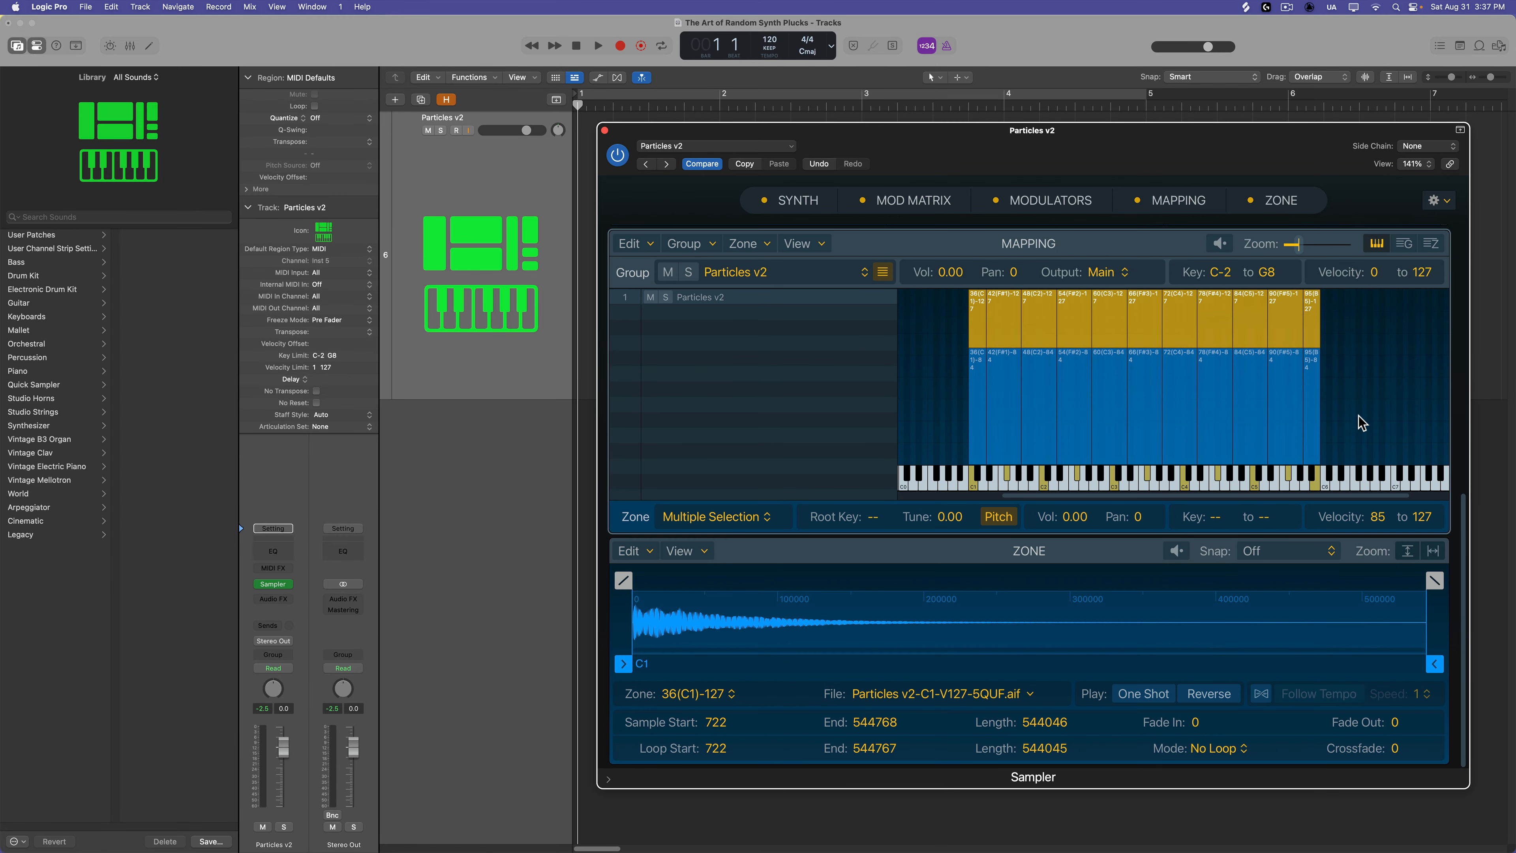
{"action": "left_click_drag", "start_coordinate": [1381, 427], "coordinate": [932, 414]}
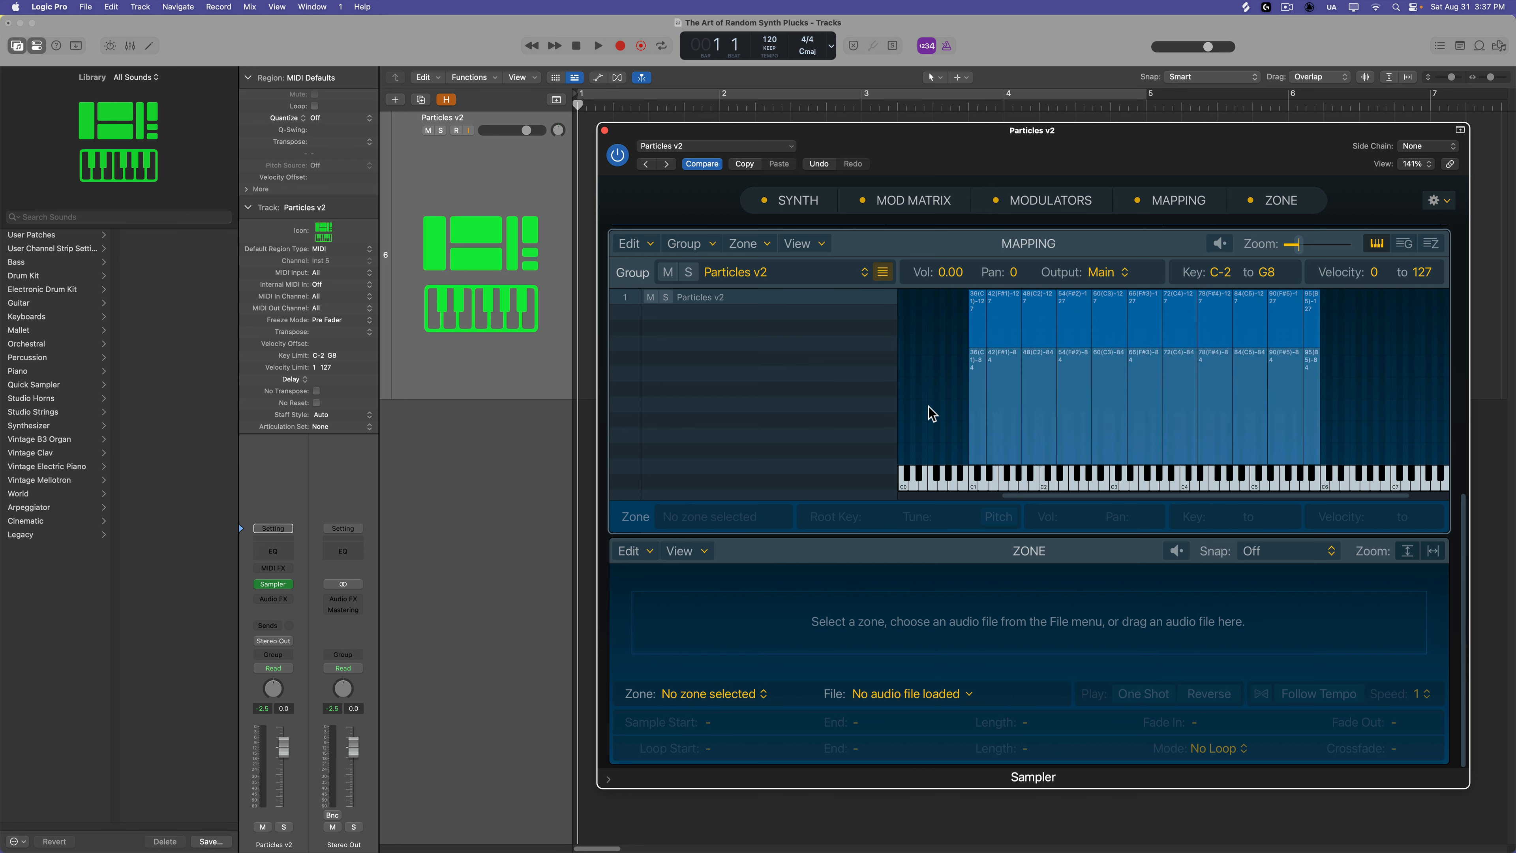
Step: Delete the F#5 and B5 zones and stretch the remaining outermost zones so the mapping spans C-2 to G8
{"action": "left_click_drag", "start_coordinate": [941, 321], "coordinate": [792, 399]}
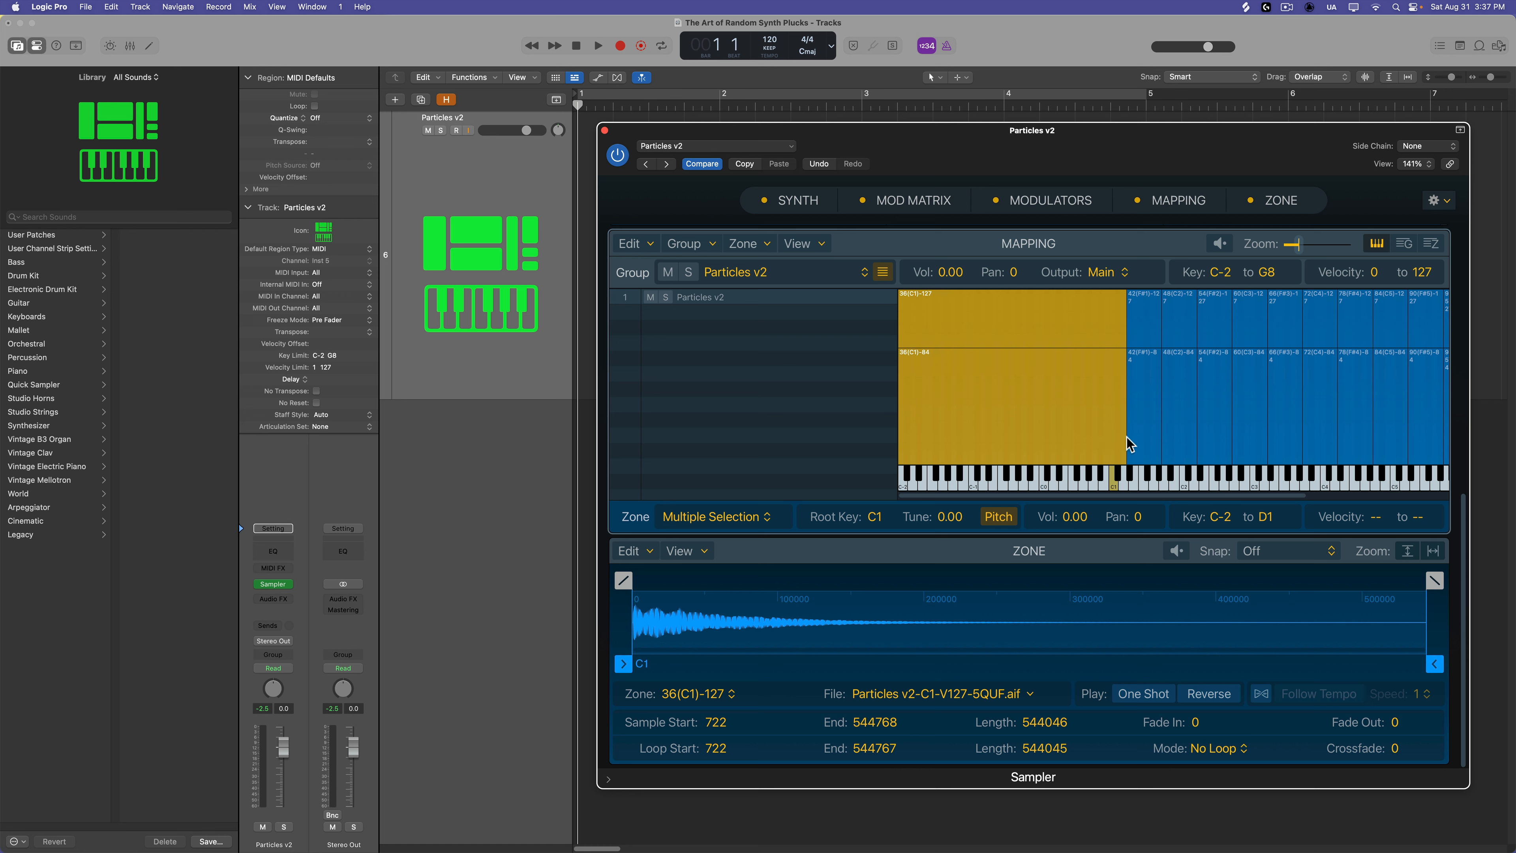
{"action": "scroll", "coordinate": [1140, 440], "scroll_direction": "right", "scroll_amount": 5}
{"action": "left_click_drag", "start_coordinate": [1297, 346], "coordinate": [1242, 389]}
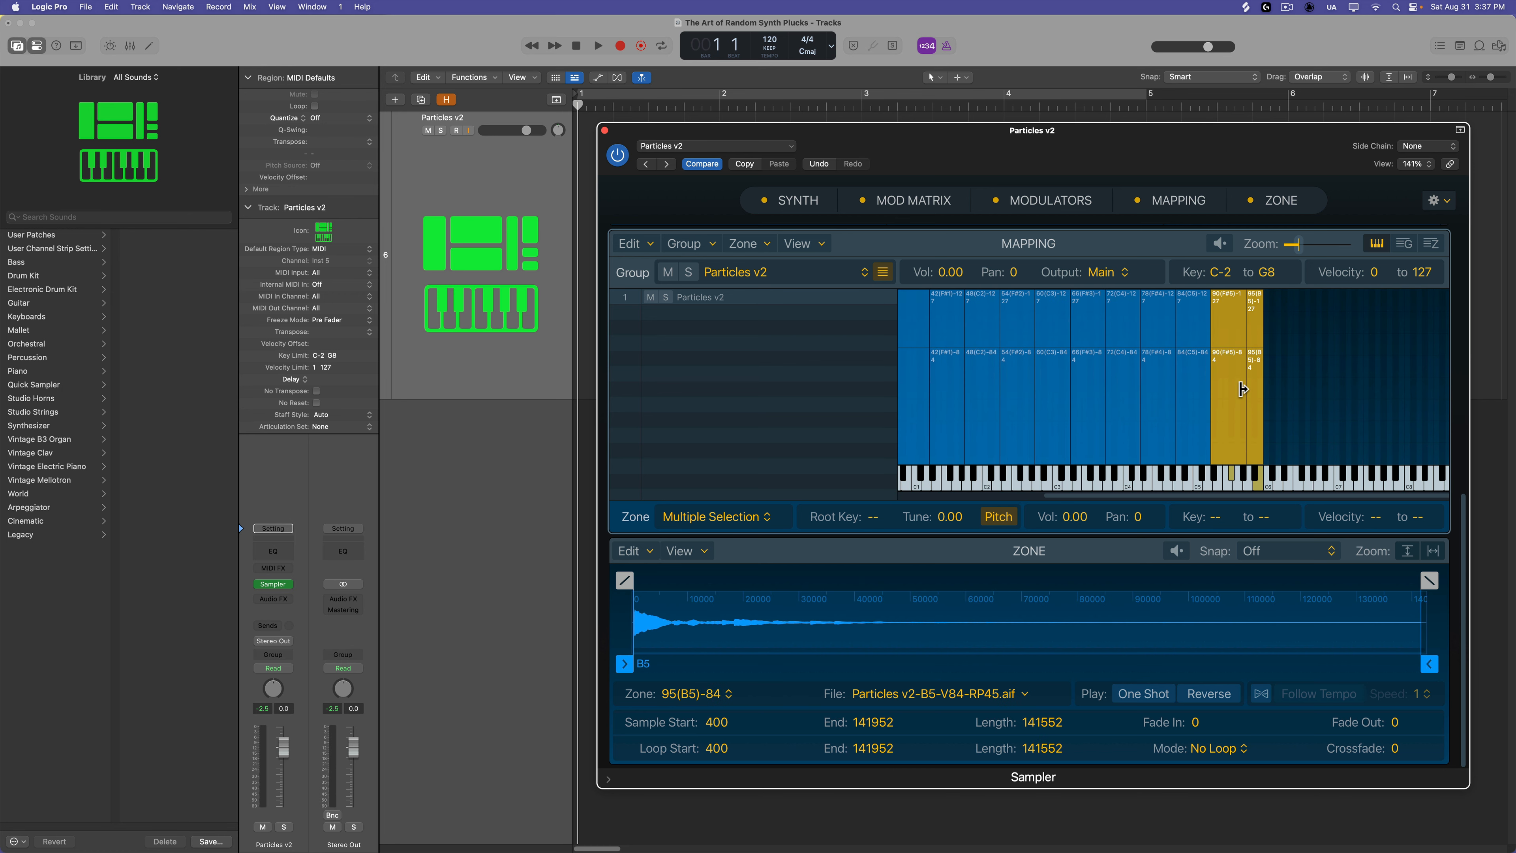
{"action": "key", "text": "Delete"}
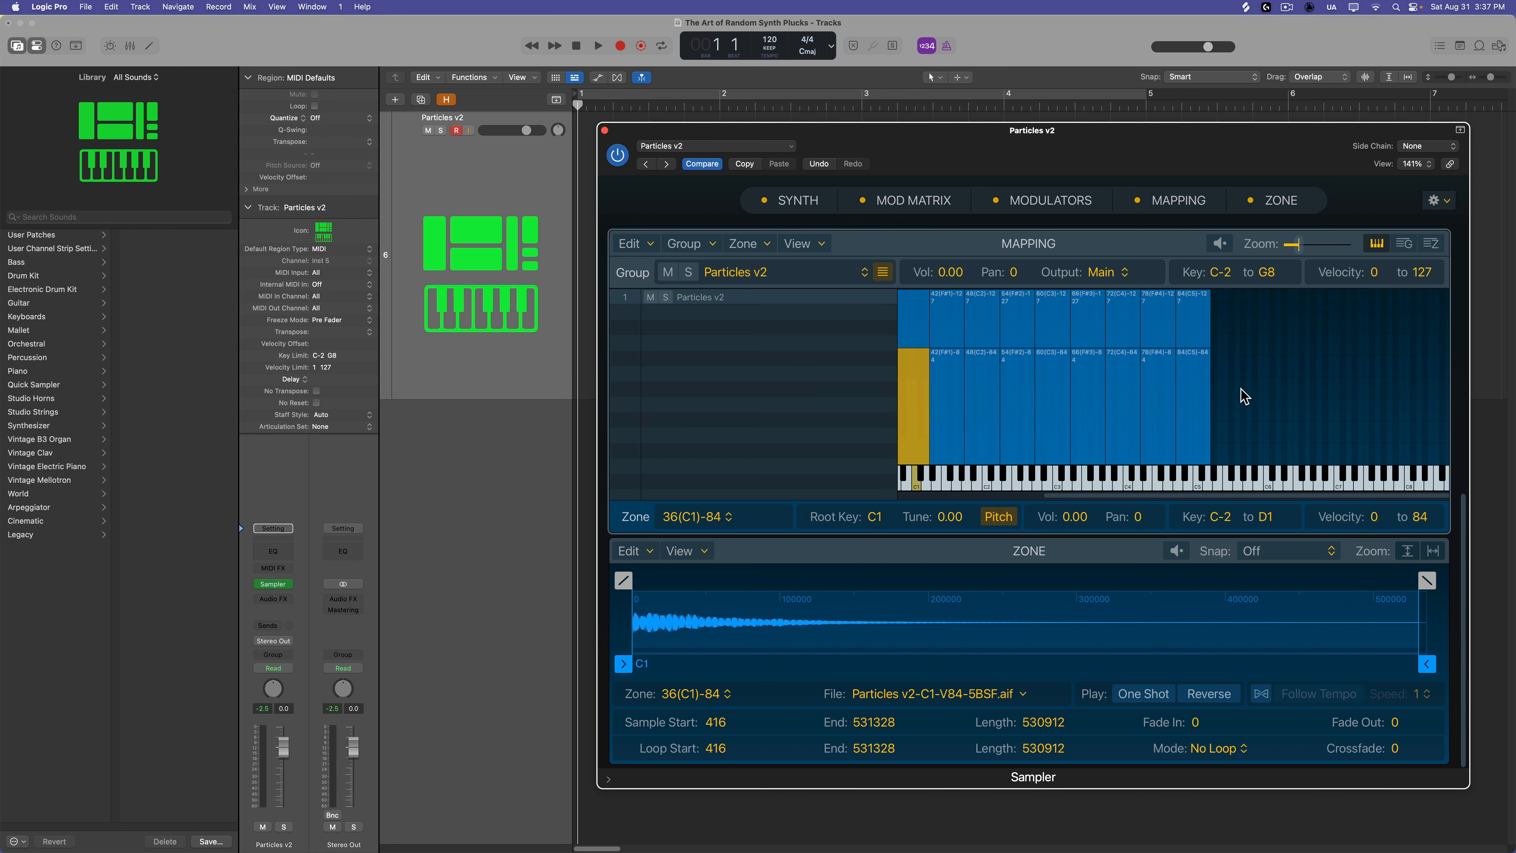
{"action": "left_click_drag", "start_coordinate": [1254, 332], "coordinate": [1484, 401]}
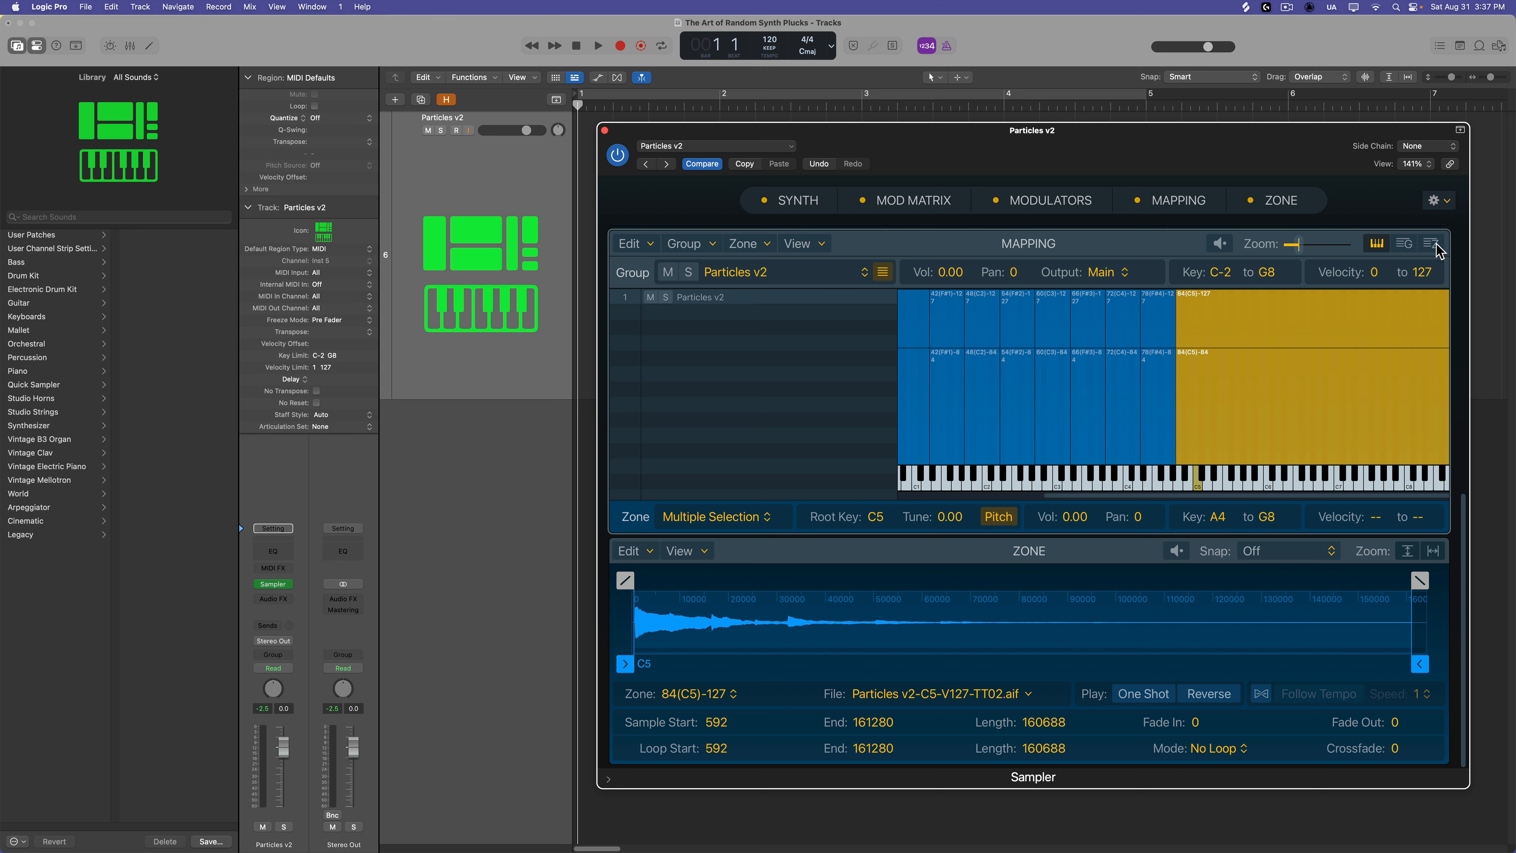
Step: Switch the Sampler mapping to the zone list and make the Flex columns visible
{"action": "left_click", "coordinate": [1431, 244]}
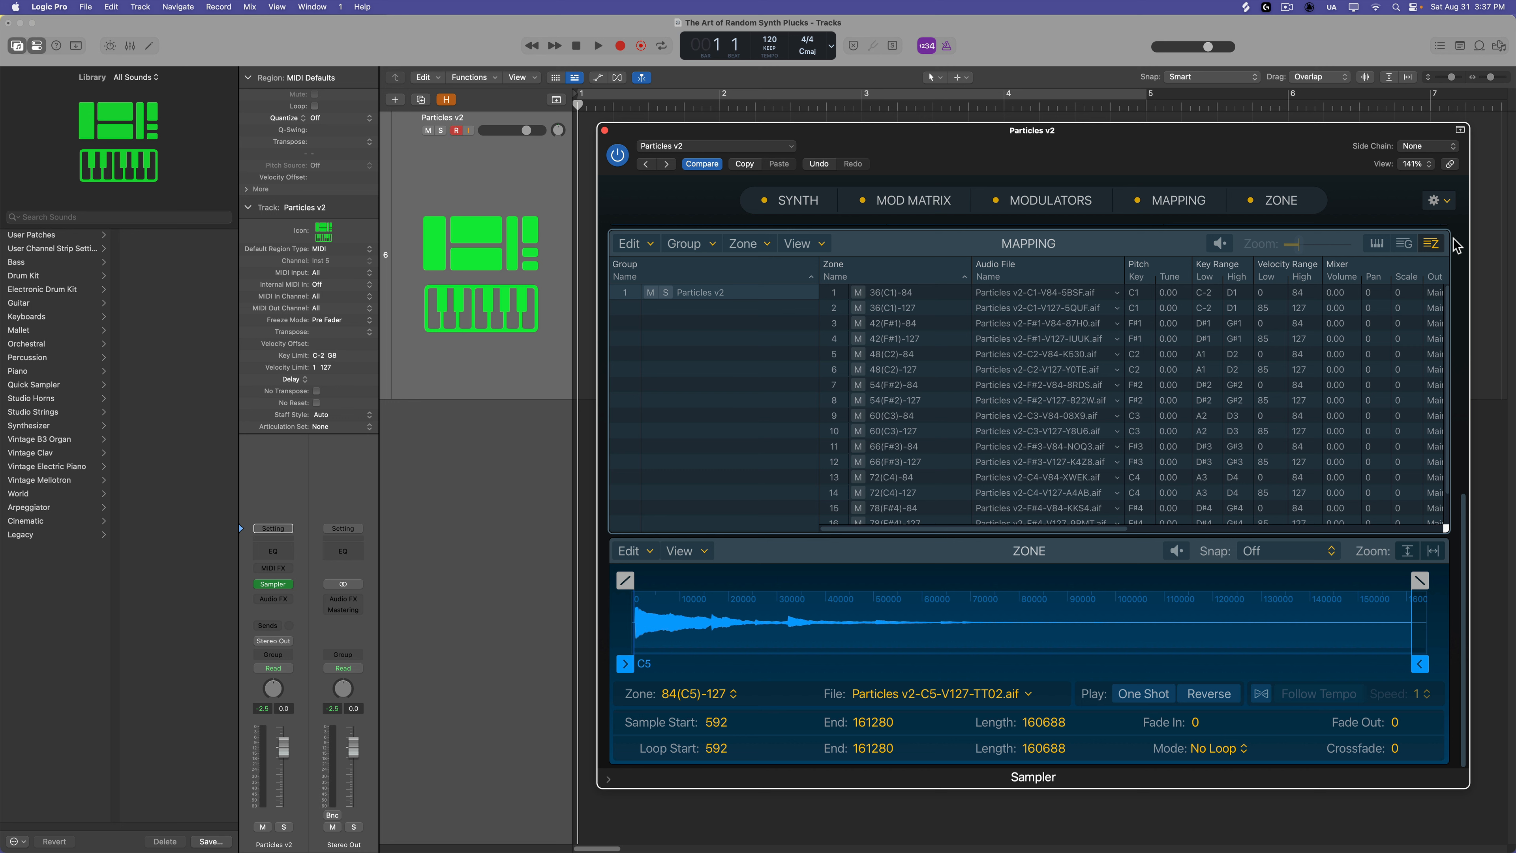
{"action": "left_click", "coordinate": [819, 246]}
{"action": "mouse_move", "coordinate": [838, 345]}
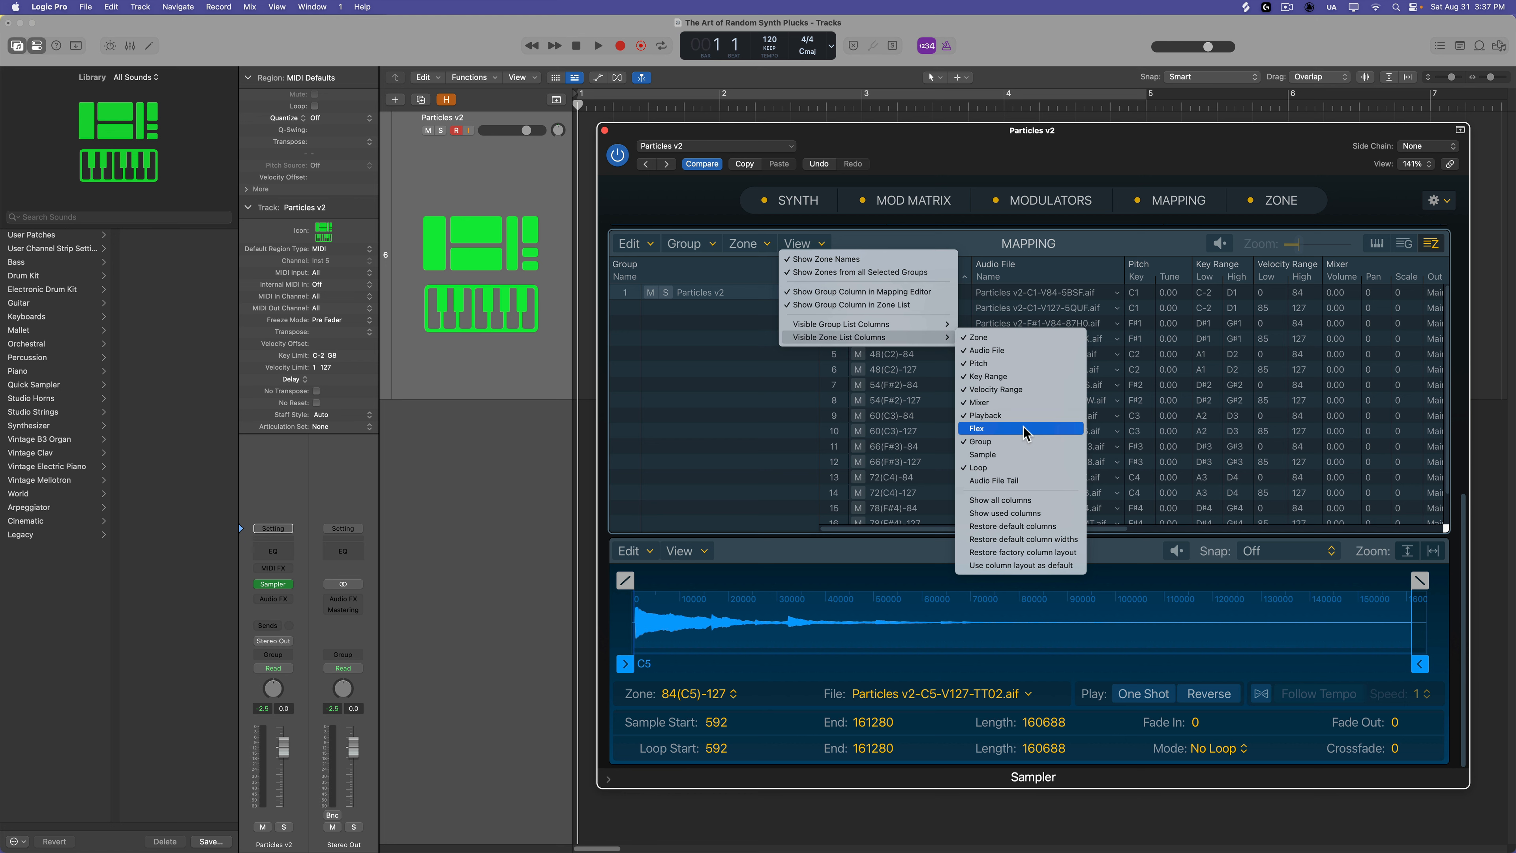
{"action": "left_click", "coordinate": [998, 429]}
{"action": "scroll", "coordinate": [955, 347], "scroll_direction": "right", "scroll_amount": 15}
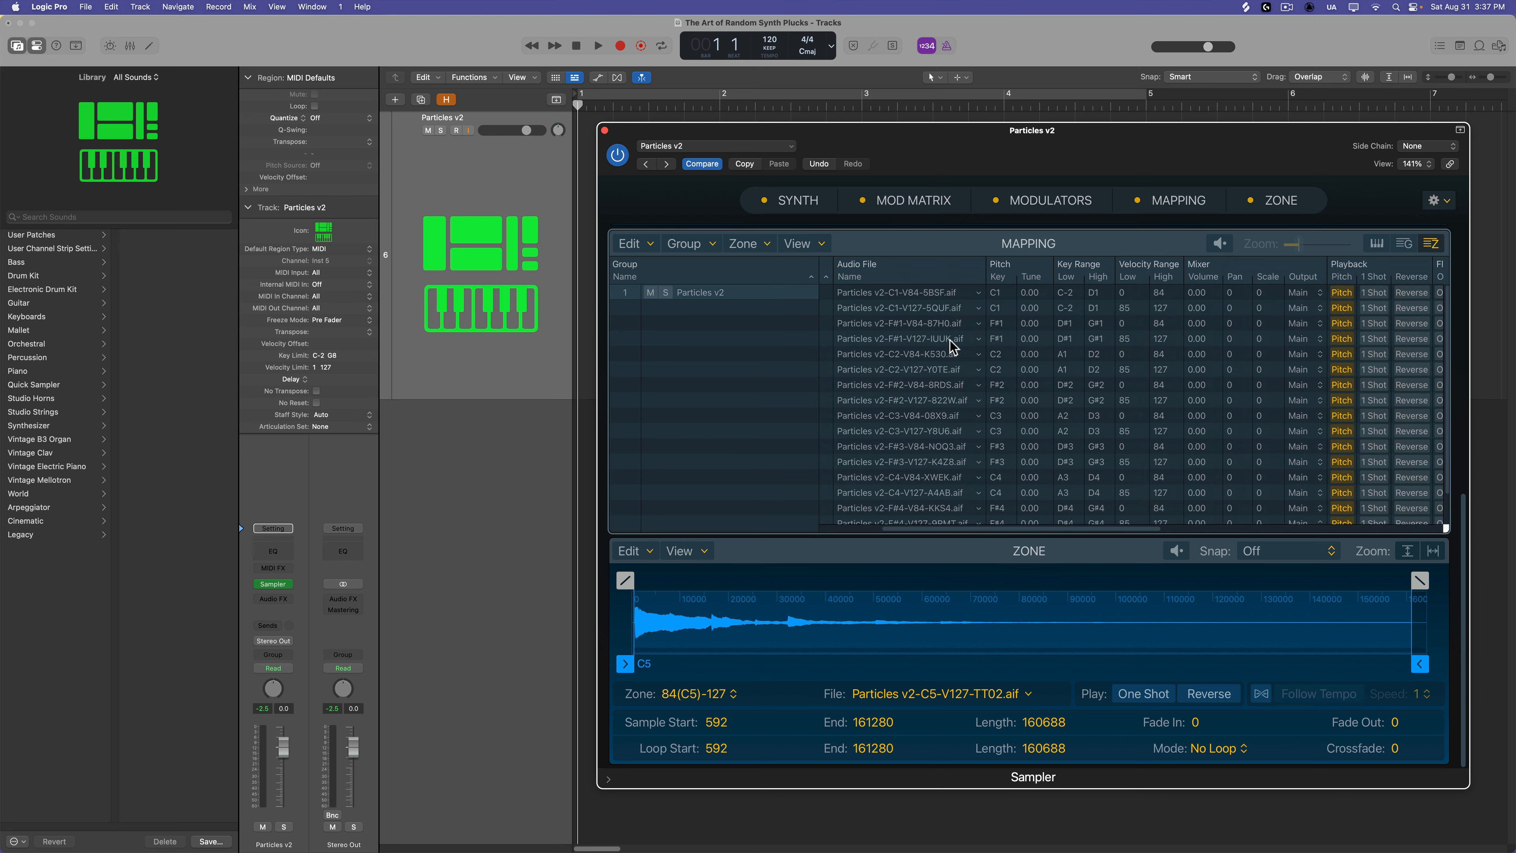
{"action": "scroll", "coordinate": [953, 349], "scroll_direction": "right", "scroll_amount": 3}
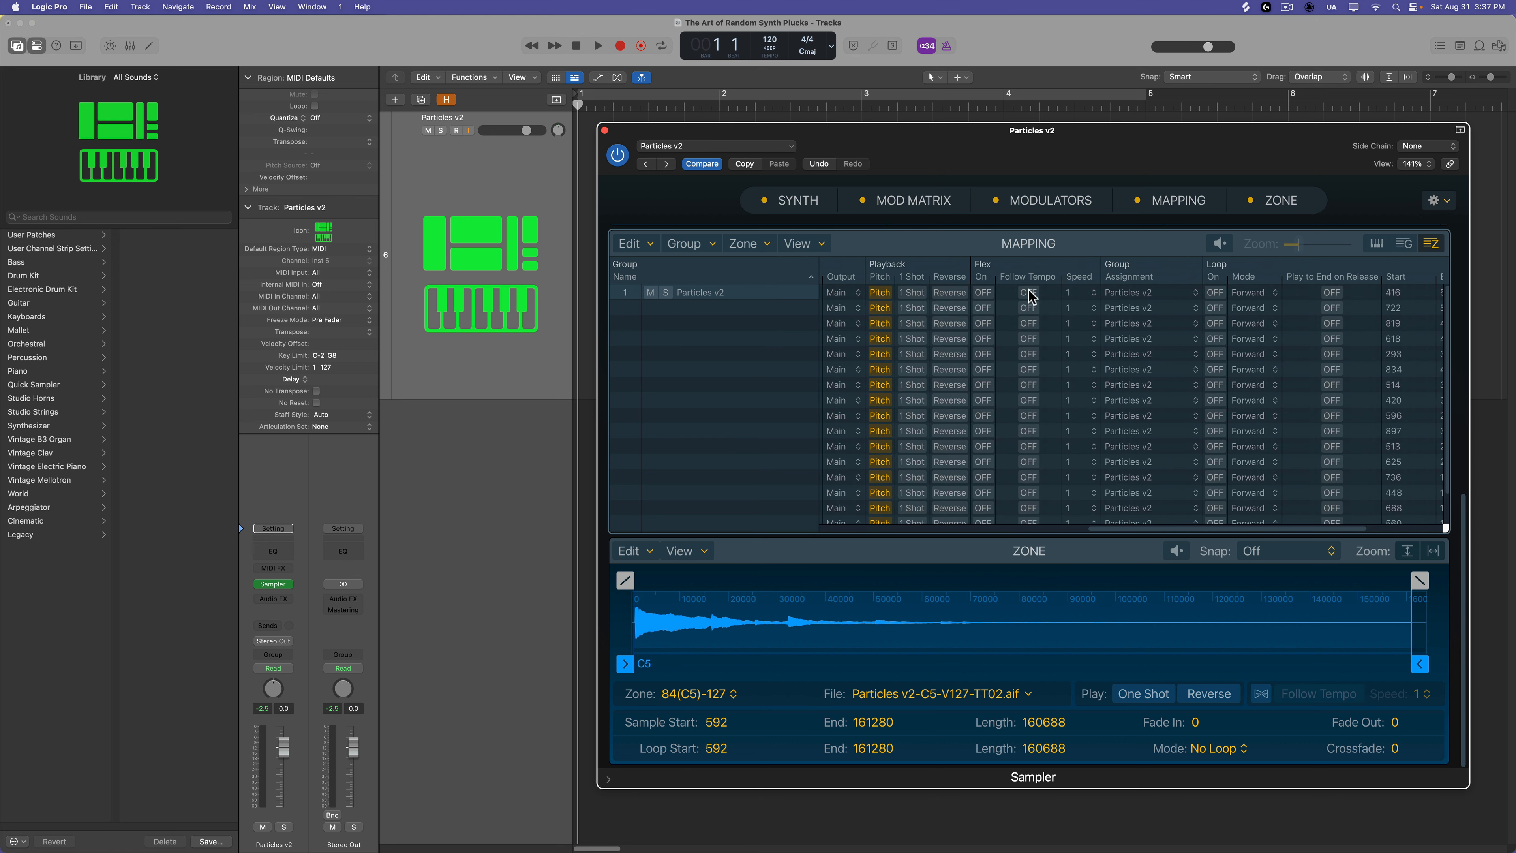
Step: Turn Flex on for all zones of the Particles v2 instrument and close the Sampler window
{"action": "left_click", "coordinate": [1006, 293]}
{"action": "key", "text": "super+a"}
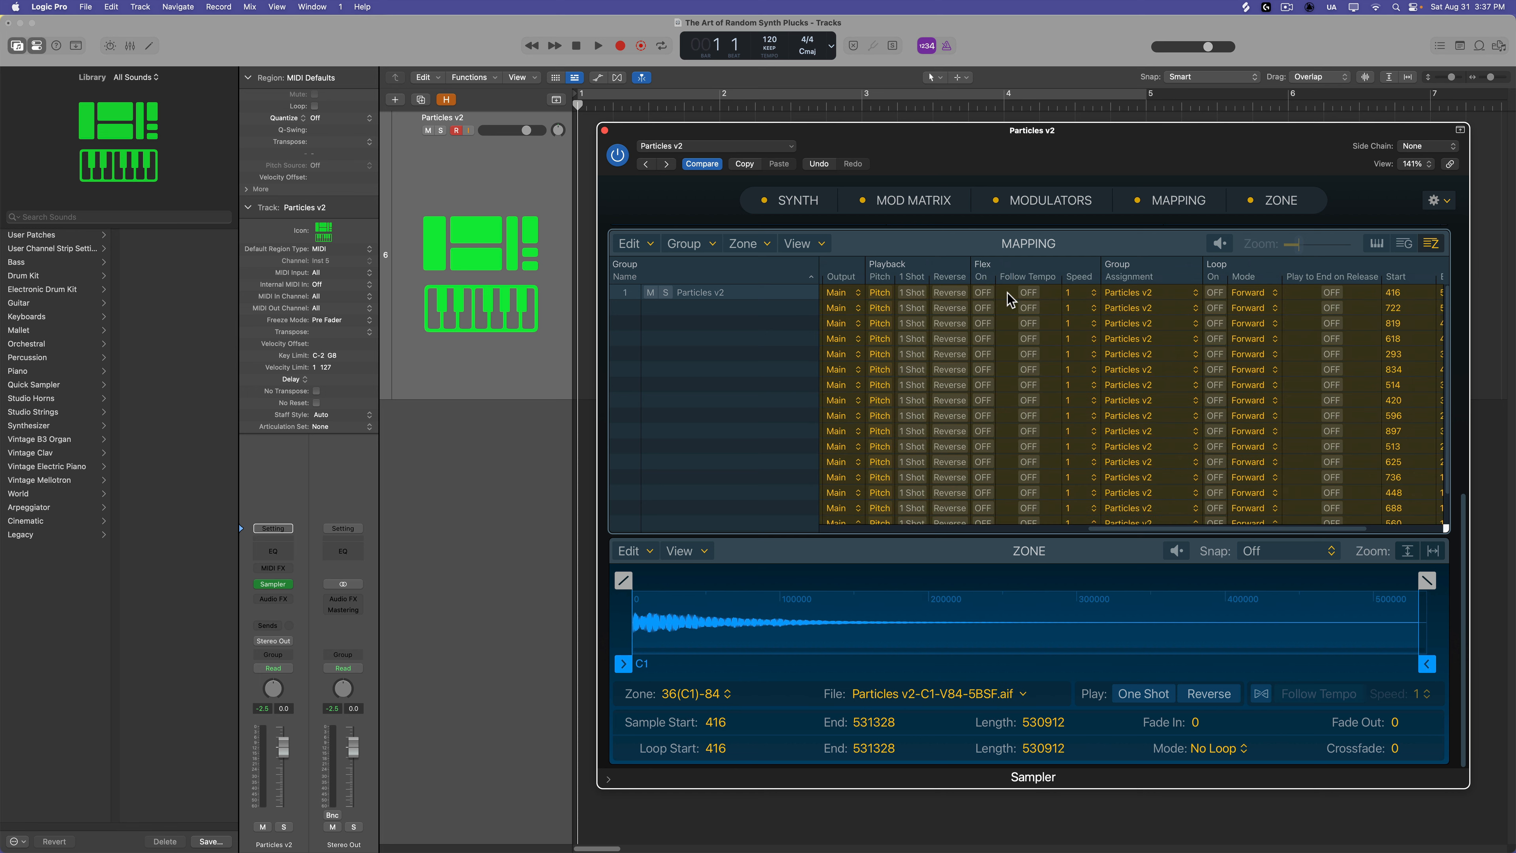
{"action": "left_click", "coordinate": [989, 292]}
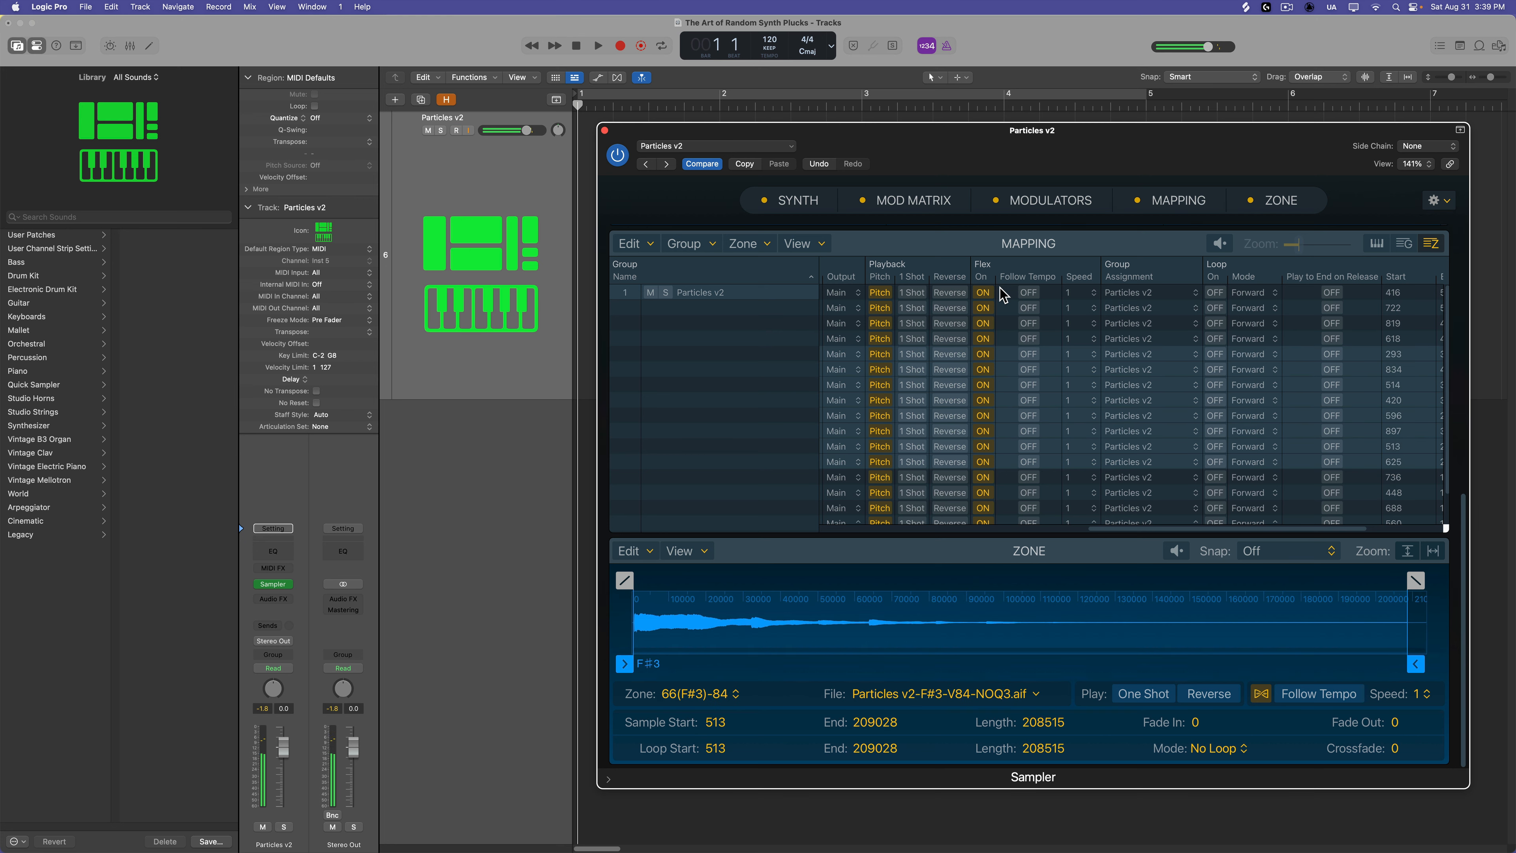
{"action": "key", "text": "super+w"}
Step: Insert a stereo ChromaVerb as an audio effect on the Particles v2 channel
{"action": "left_click", "coordinate": [285, 598]}
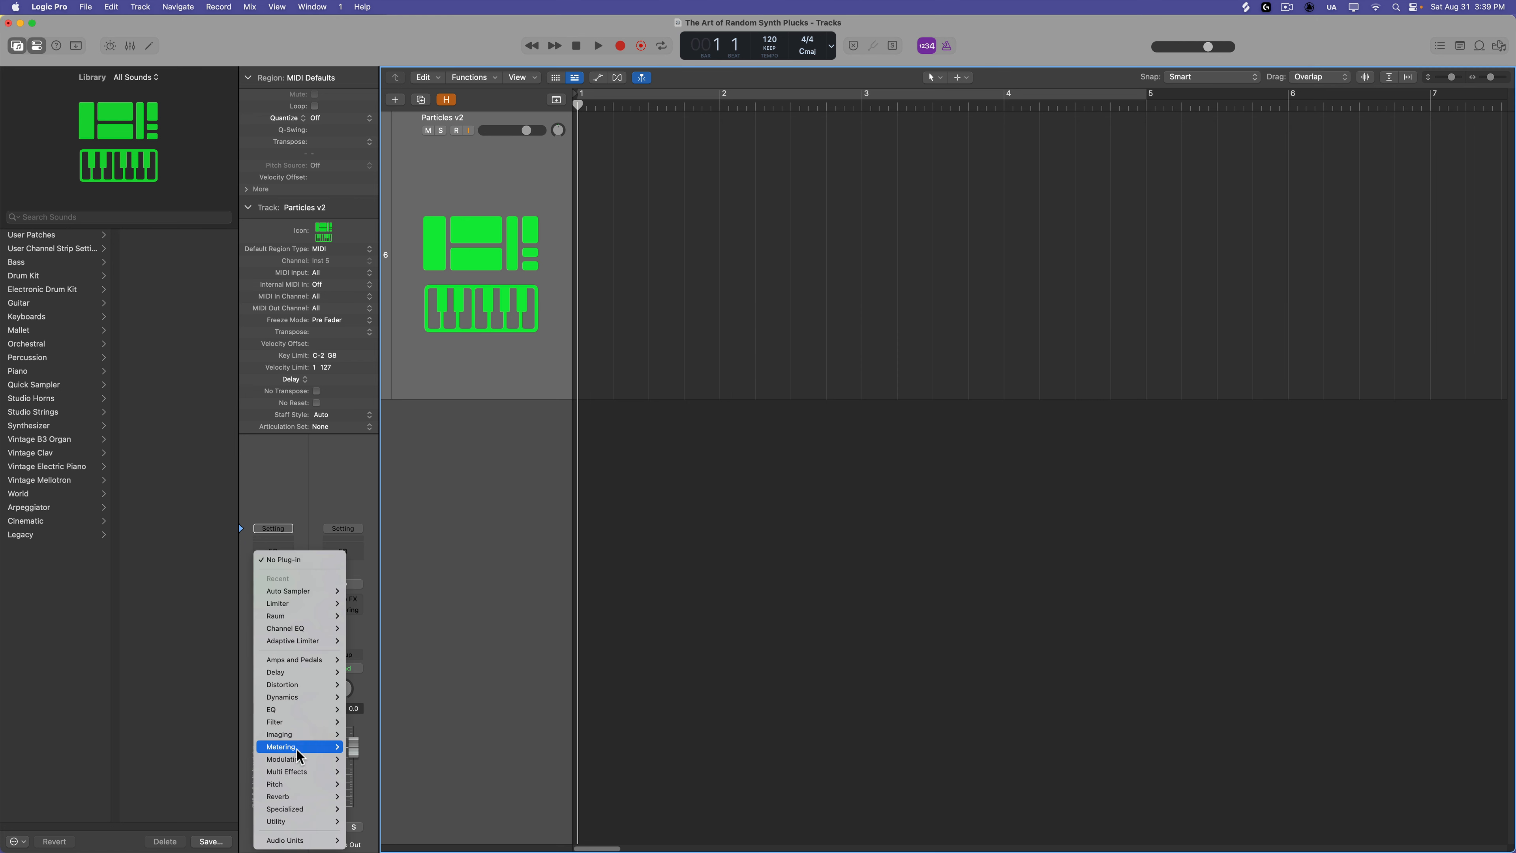
{"action": "mouse_move", "coordinate": [299, 795]}
{"action": "mouse_move", "coordinate": [382, 796]}
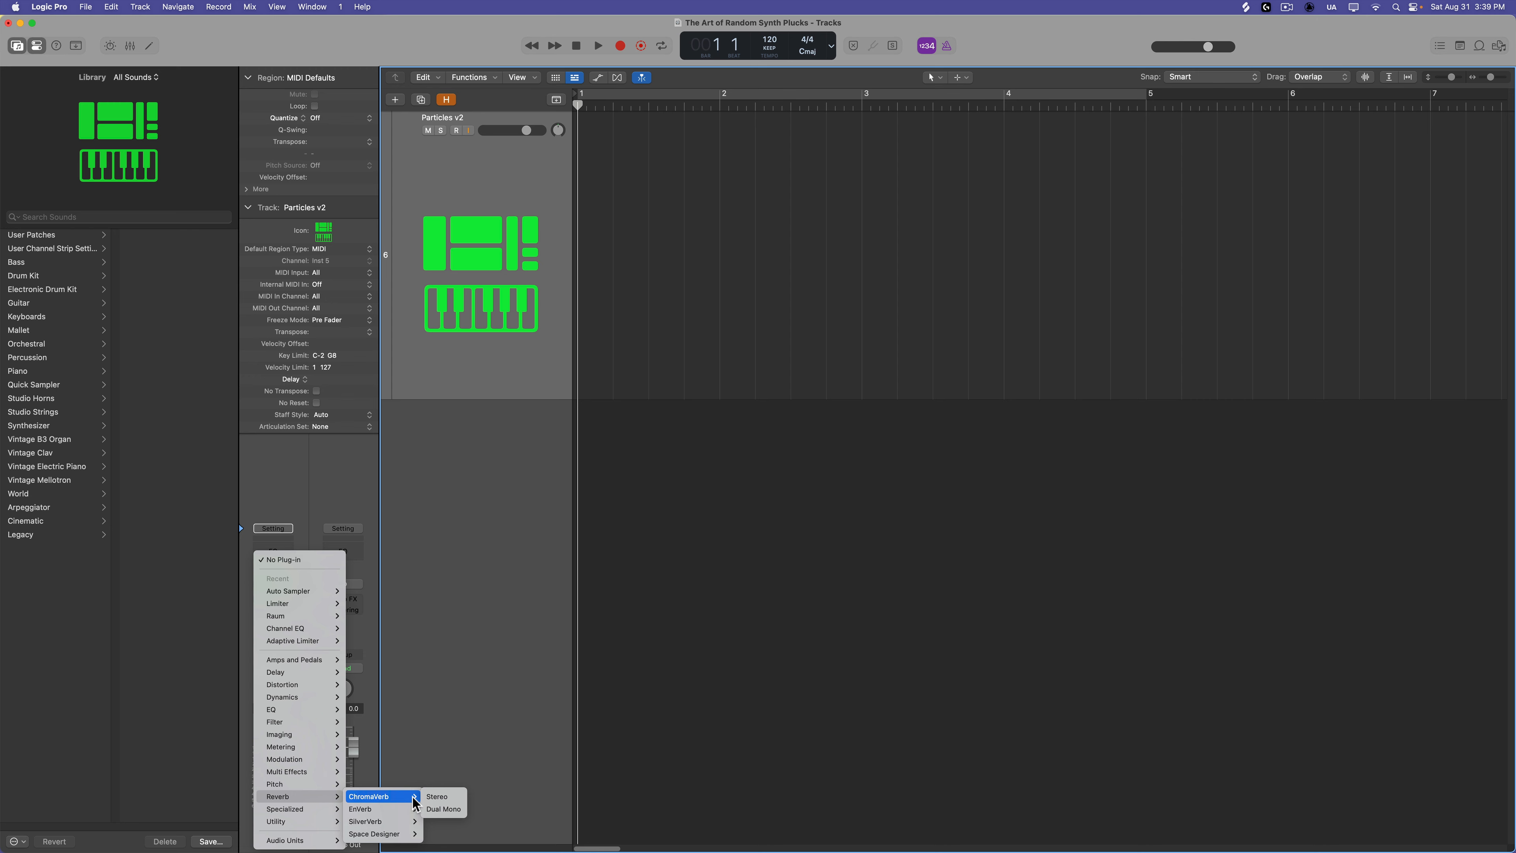
{"action": "left_click", "coordinate": [443, 803]}
Step: Set ChromaVerb to the Synth Hall room type with the wet level at 36%, and close its window
{"action": "left_click", "coordinate": [785, 227]}
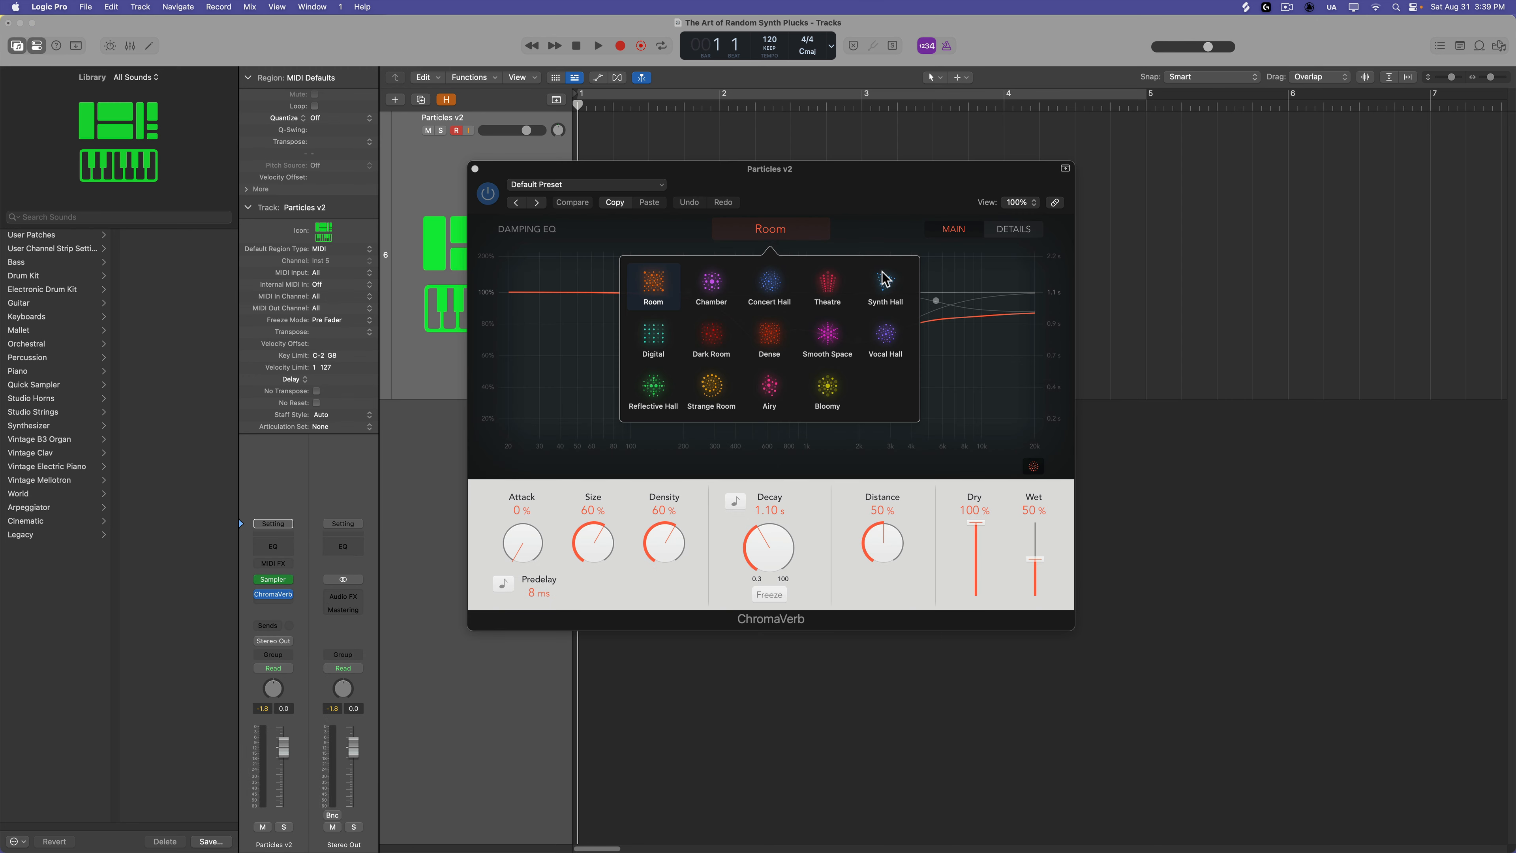
{"action": "left_click", "coordinate": [884, 278]}
{"action": "left_click_drag", "start_coordinate": [1035, 560], "coordinate": [1039, 578]}
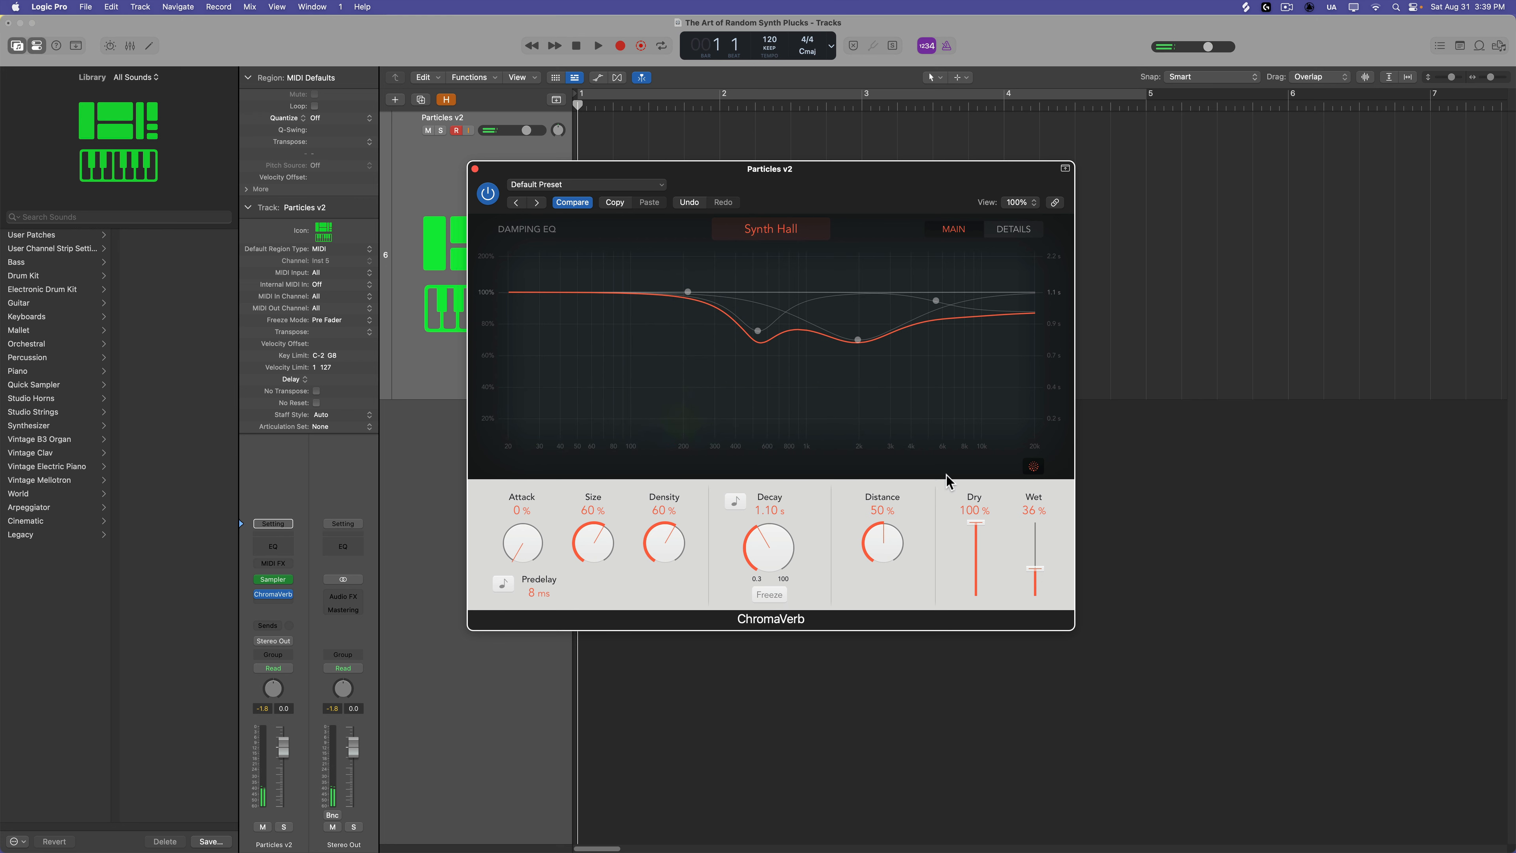
{"action": "left_click", "coordinate": [475, 170]}
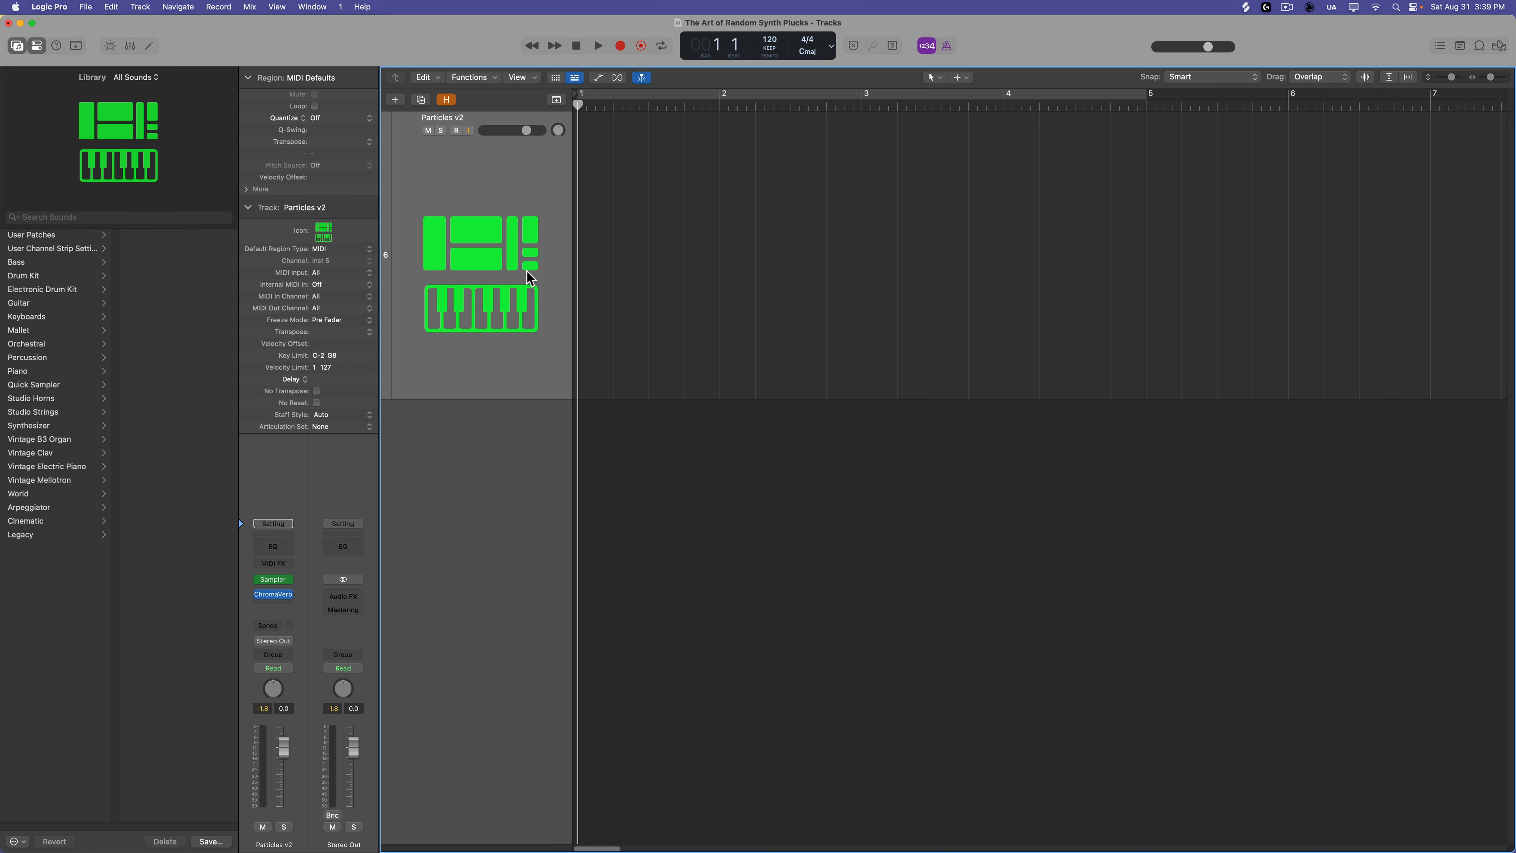
Step: Save the channel as a user patch named Particles and load that patch on a new software instrument track
{"action": "left_click", "coordinate": [214, 841]}
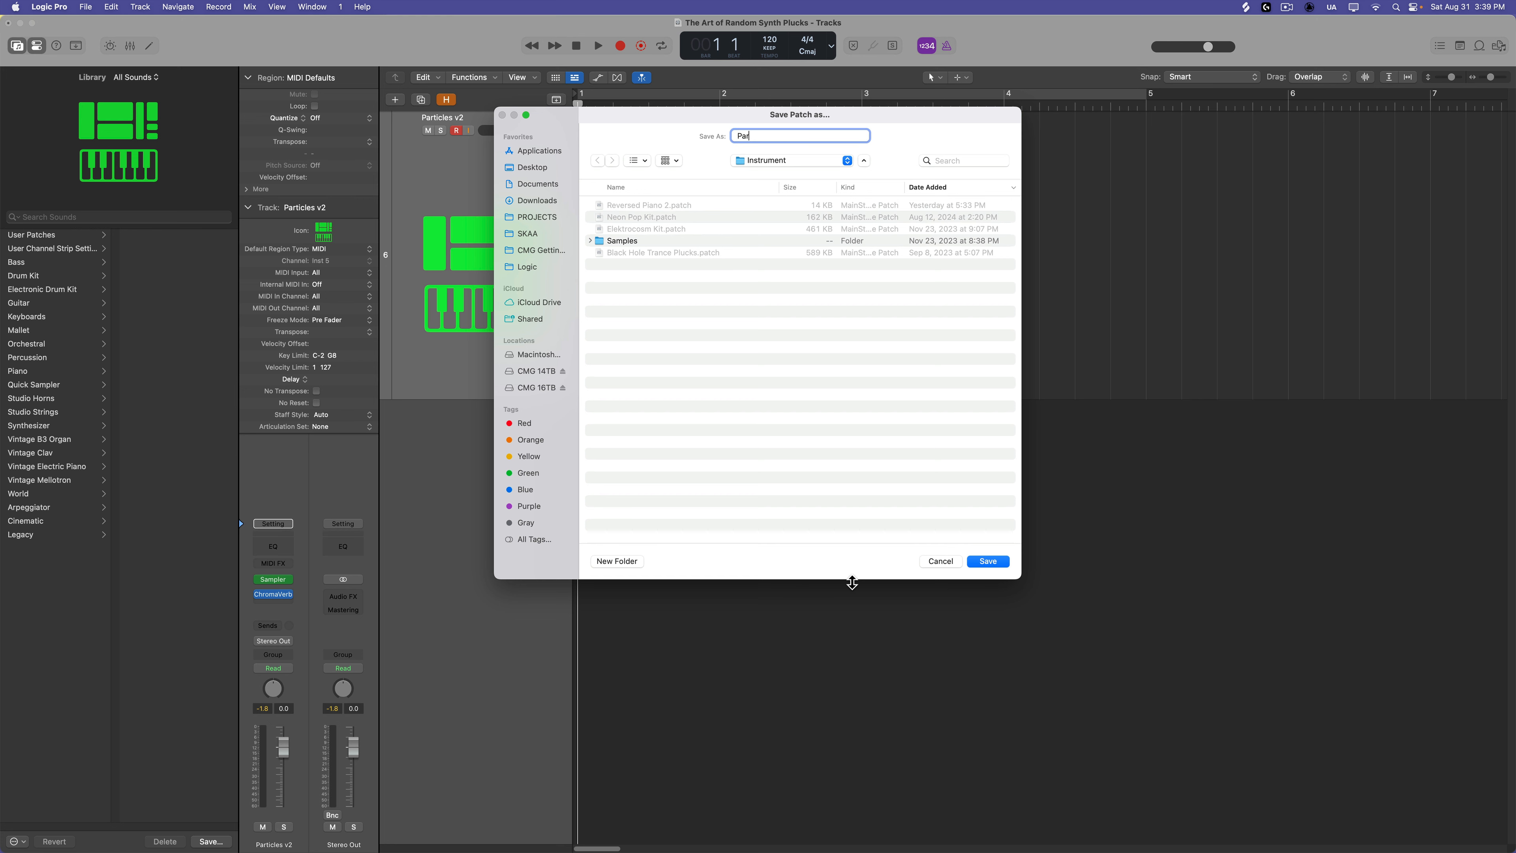
{"action": "type", "text": "Parti"}
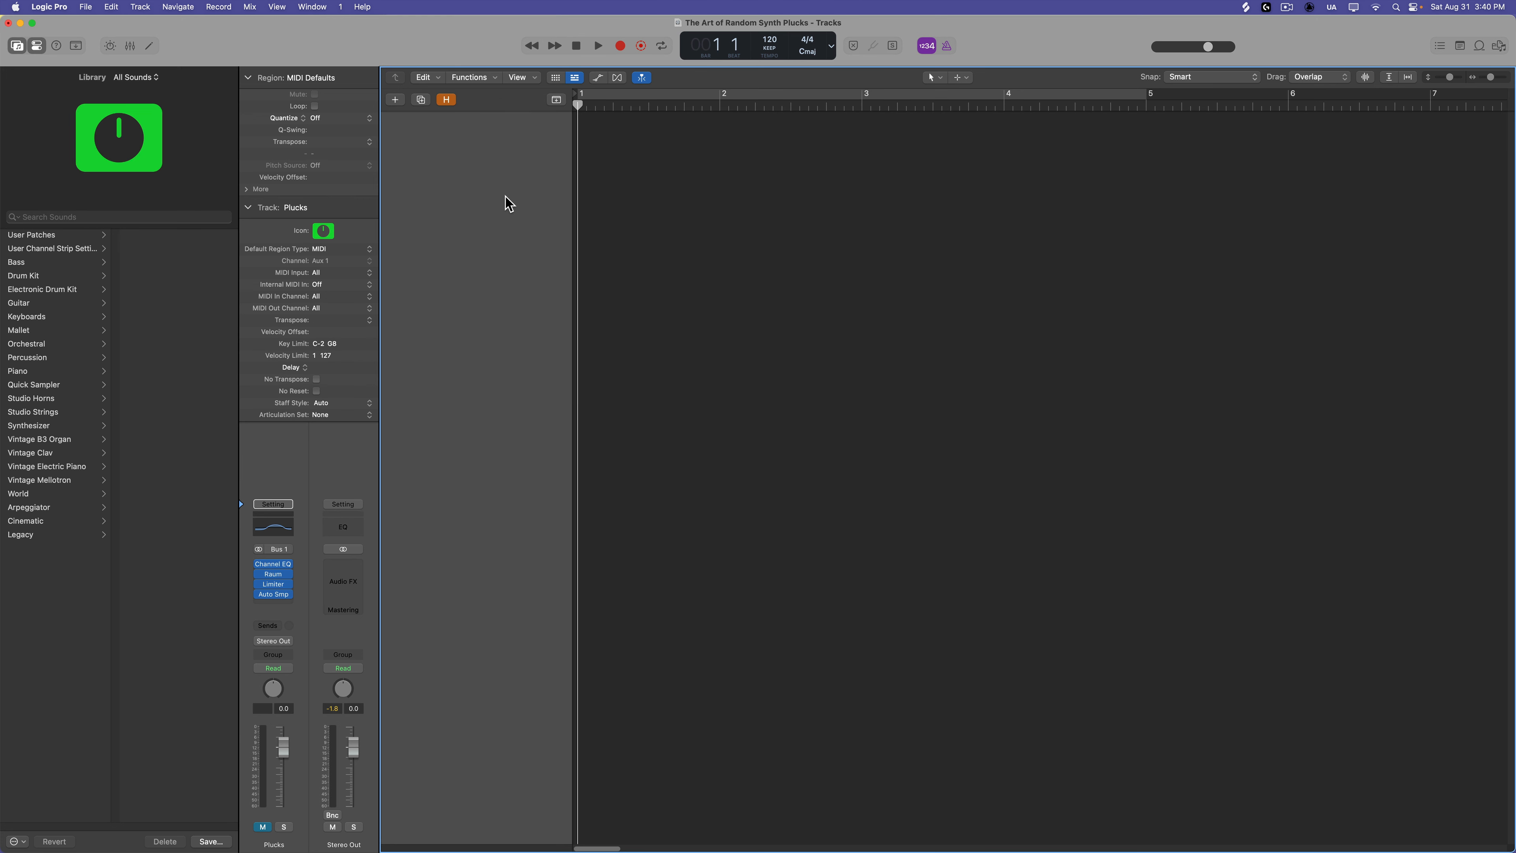
{"action": "double_click", "coordinate": [516, 204]}
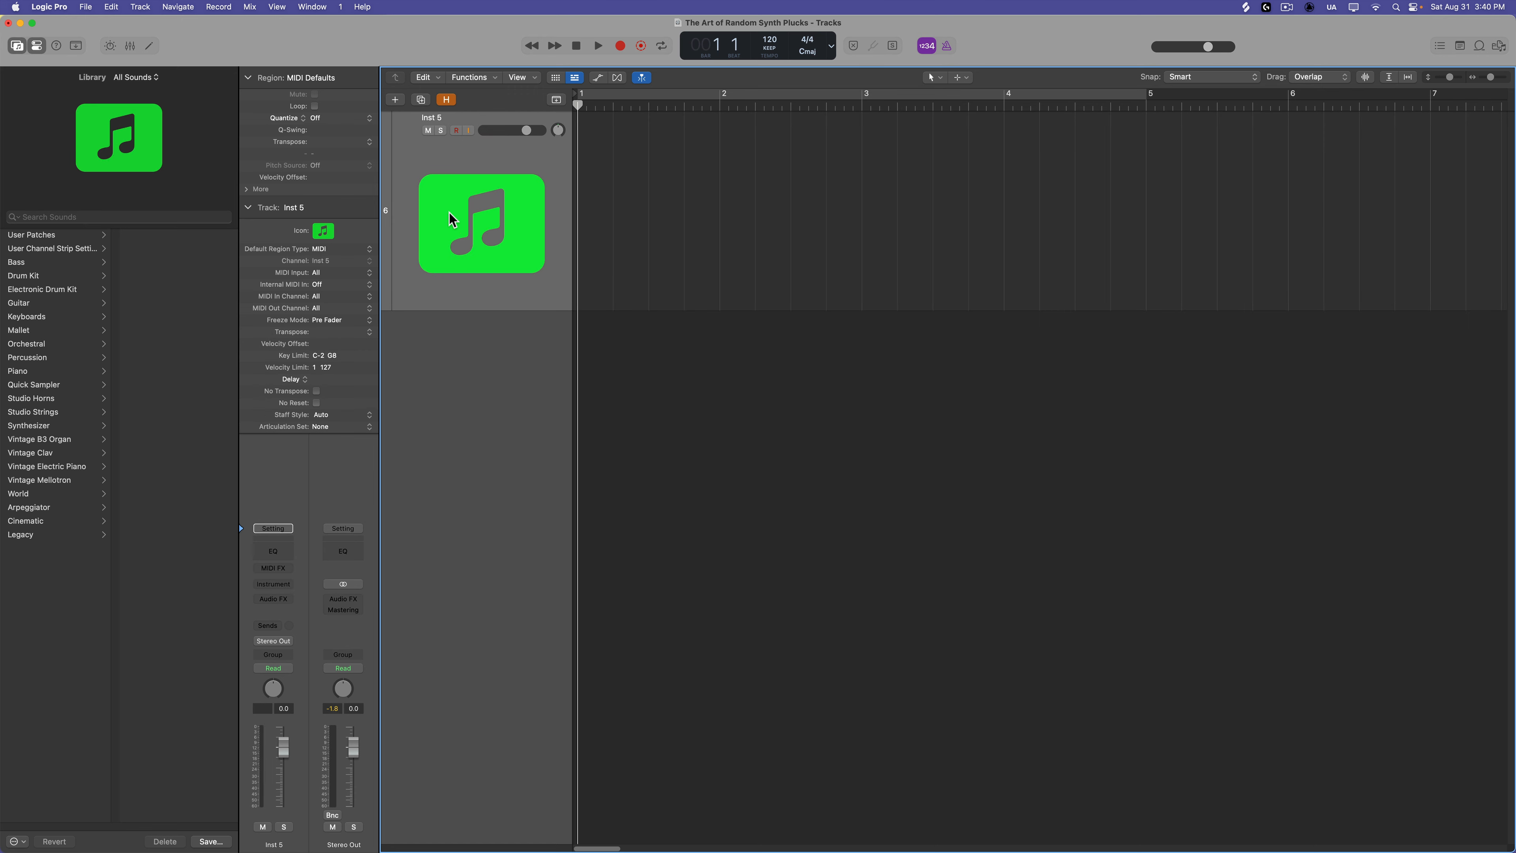
{"action": "left_click", "coordinate": [77, 239]}
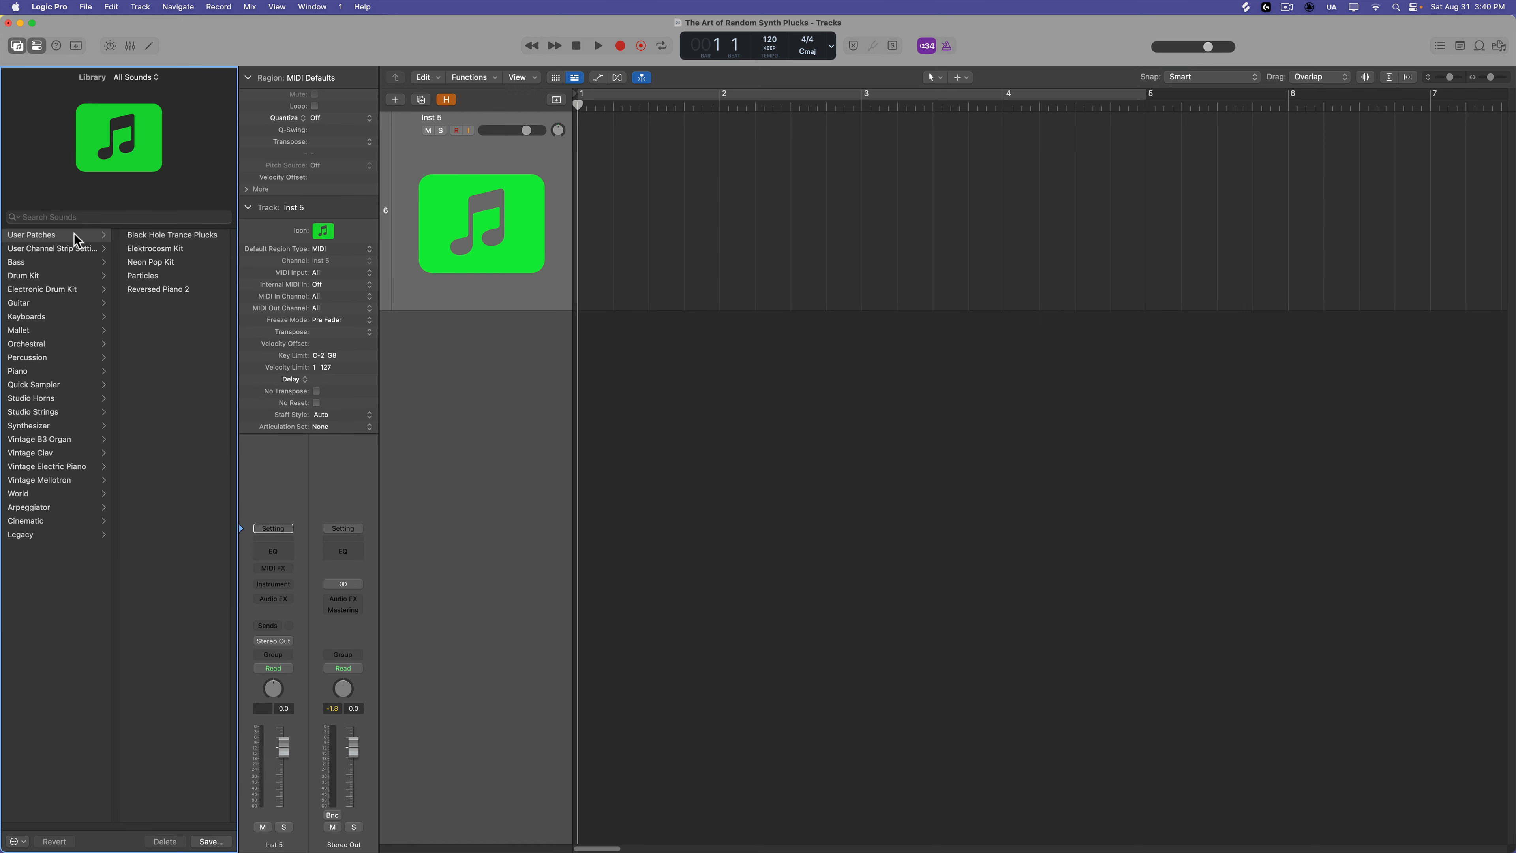
{"action": "left_click", "coordinate": [156, 276]}
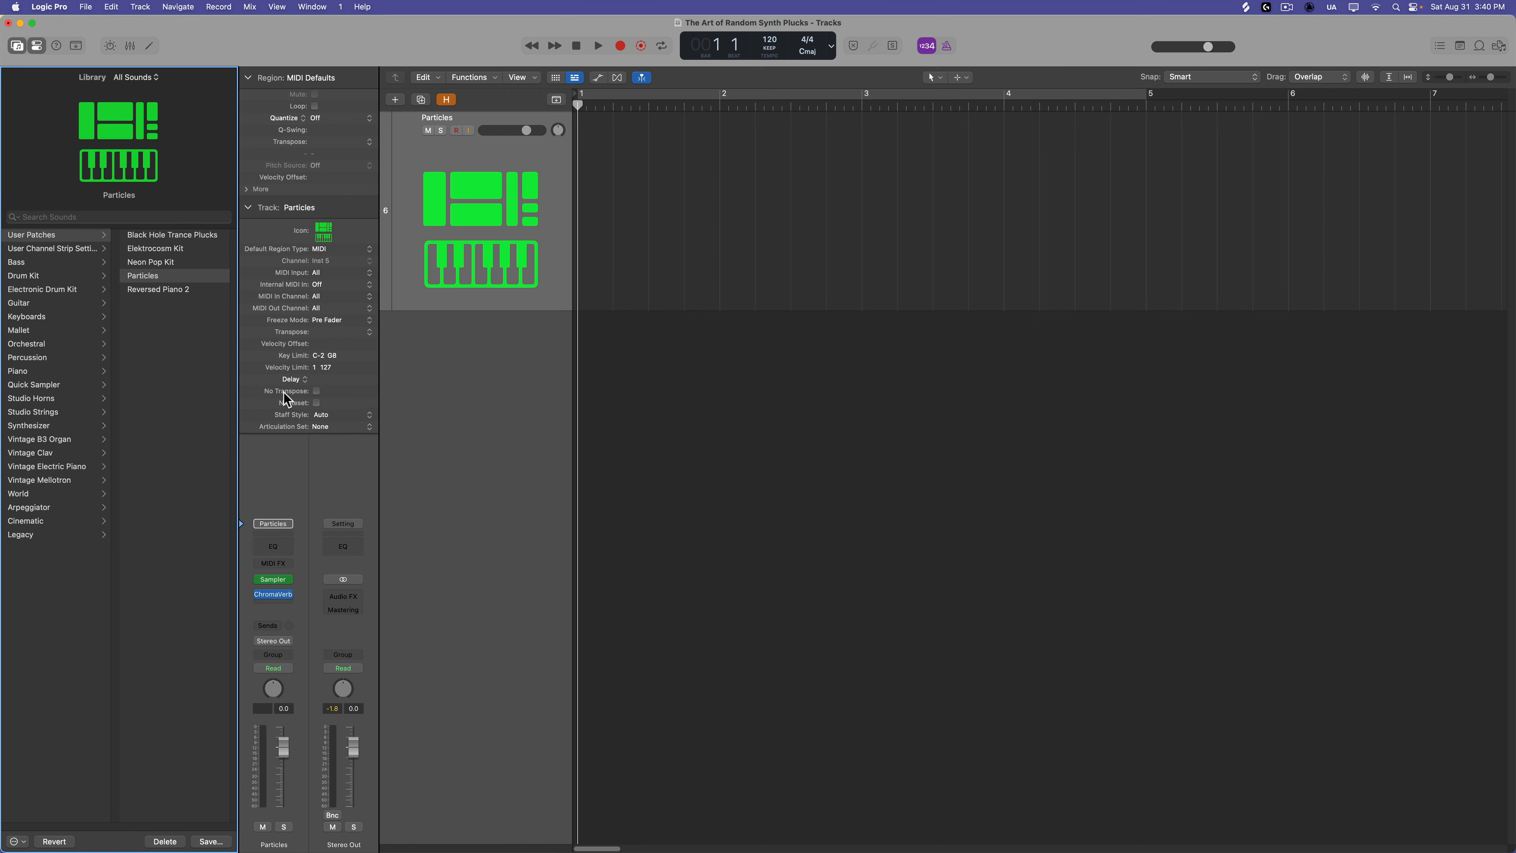
Step: Open the loaded Particles patch's ChromaVerb and Sampler to check their settings
{"action": "left_click", "coordinate": [274, 595]}
{"action": "left_click", "coordinate": [275, 594]}
{"action": "left_click", "coordinate": [275, 580]}
{"action": "left_click", "coordinate": [275, 580]}
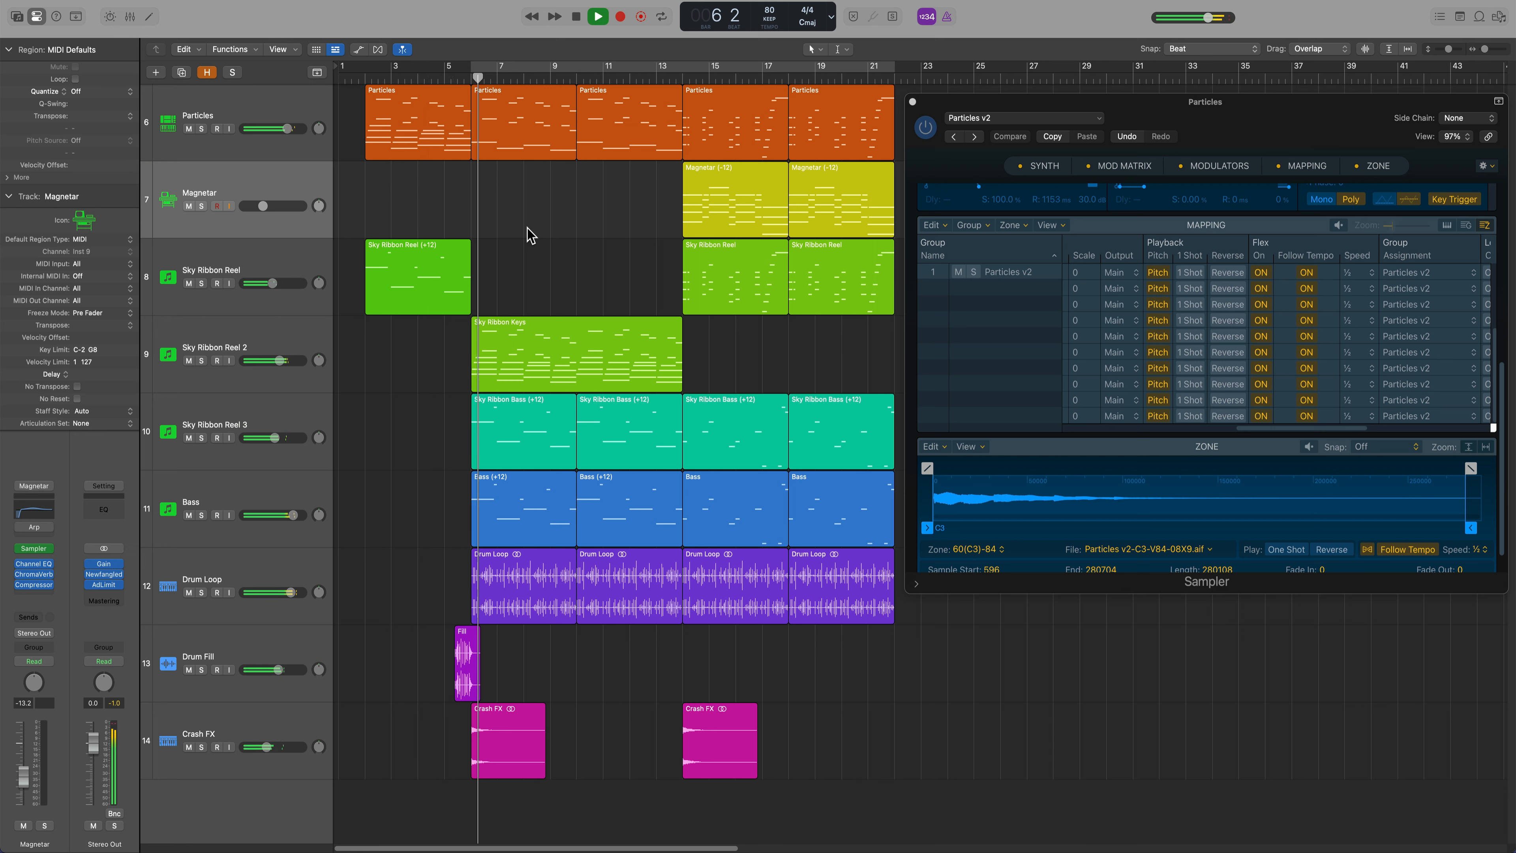
Step: Turn on cycle mode while the finished arrangement with the Particles track is playing
{"action": "key", "text": "c"}
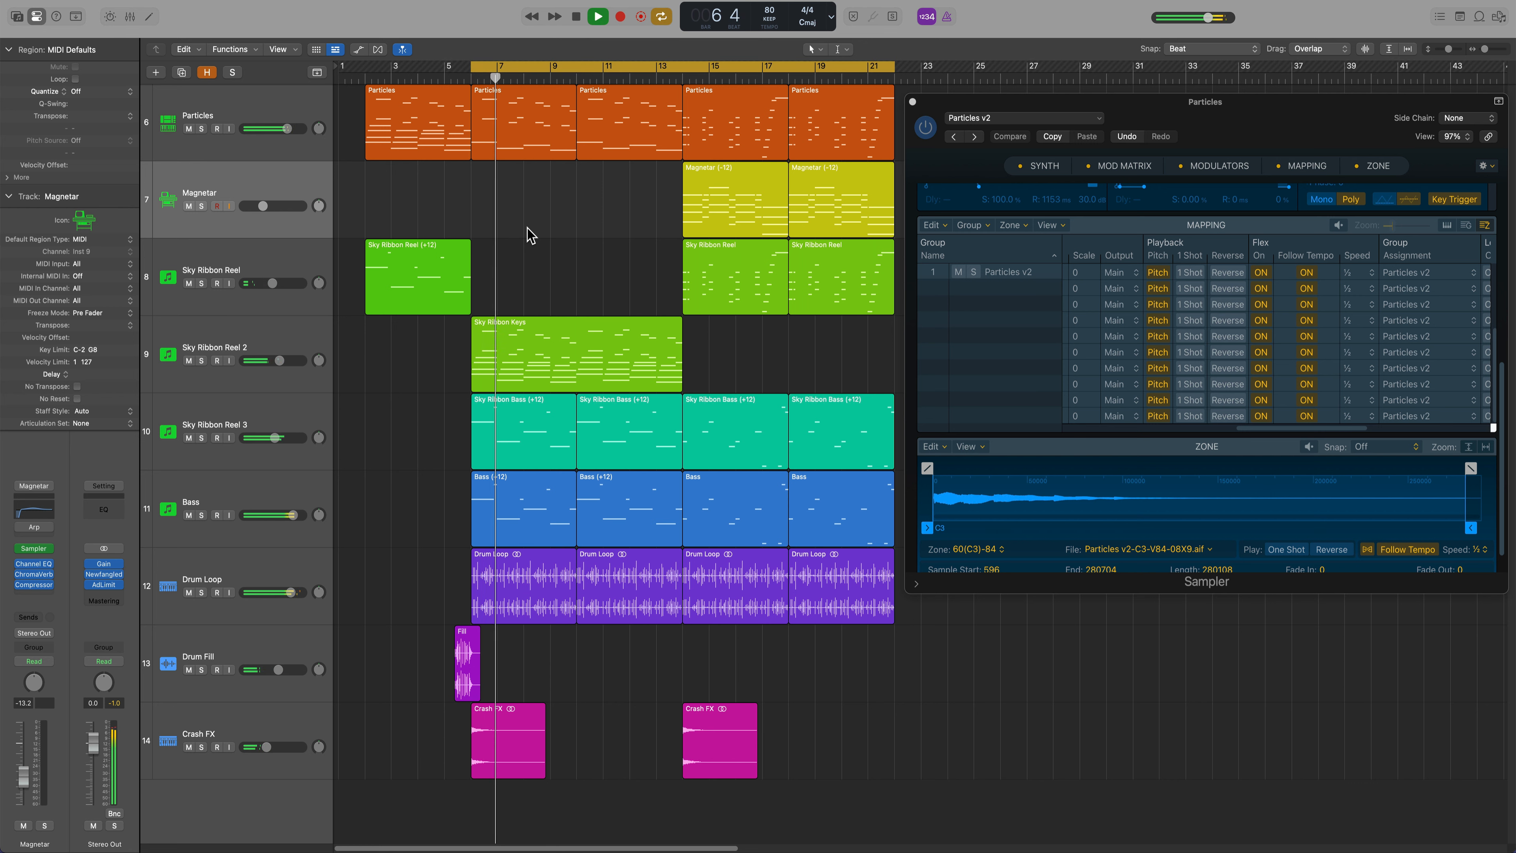